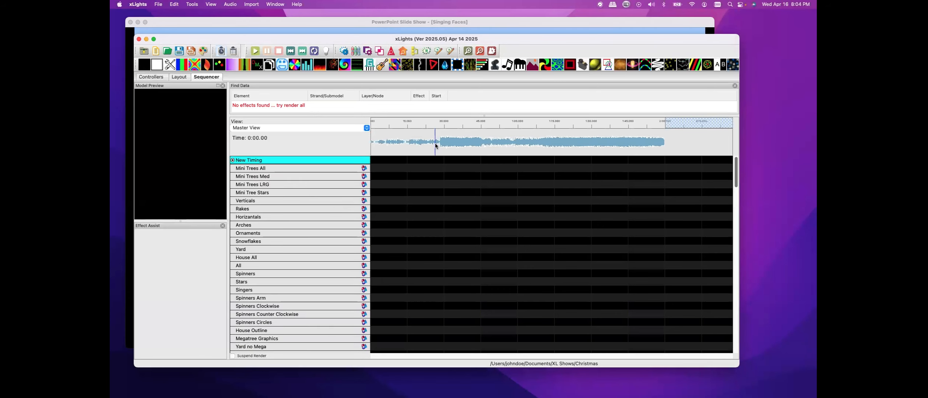
Play the sequence's audio briefly, then stop playback
left_click(257, 52)
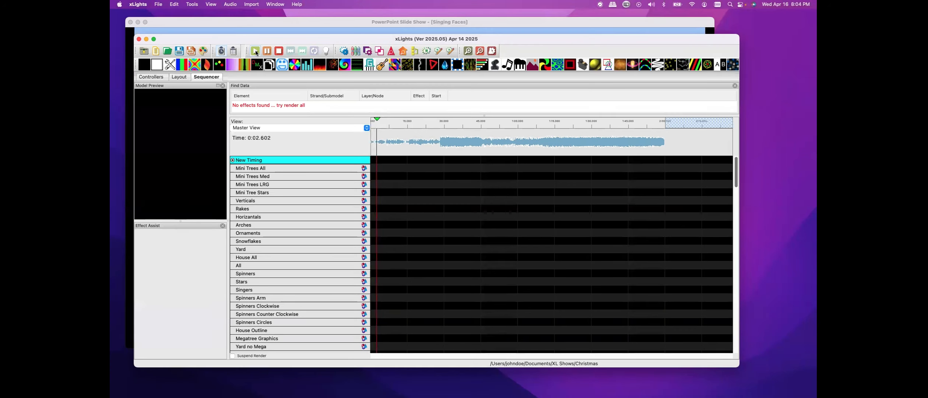
left_click(278, 52)
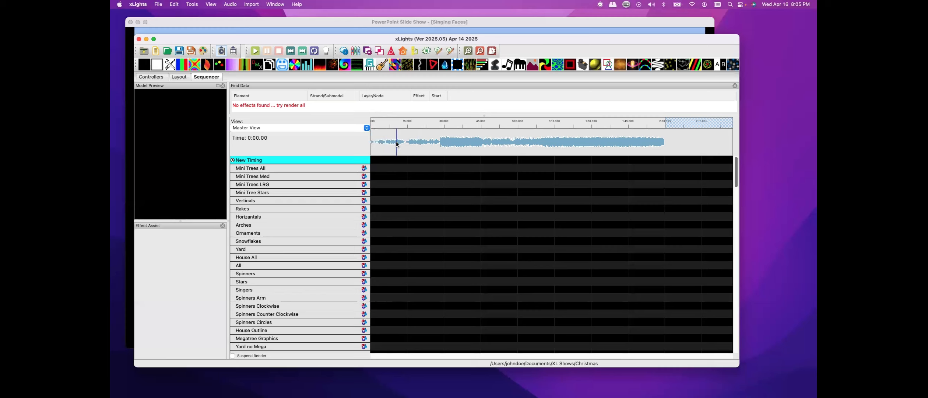
right_click(335, 161)
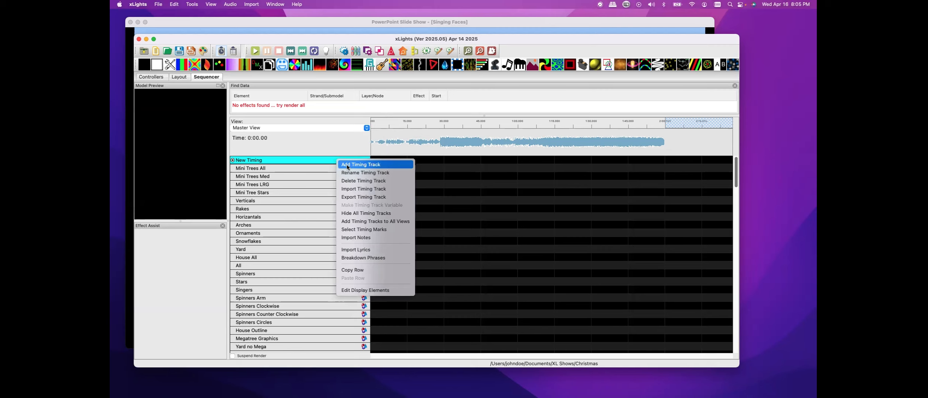
left_click(347, 166)
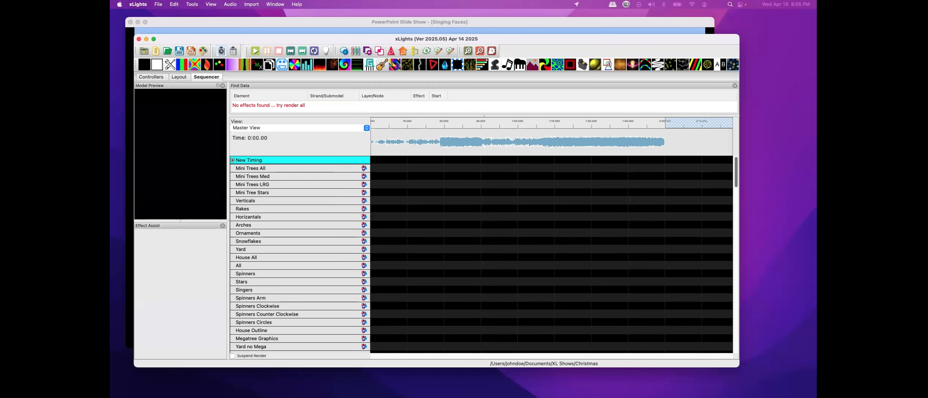
right_click(300, 163)
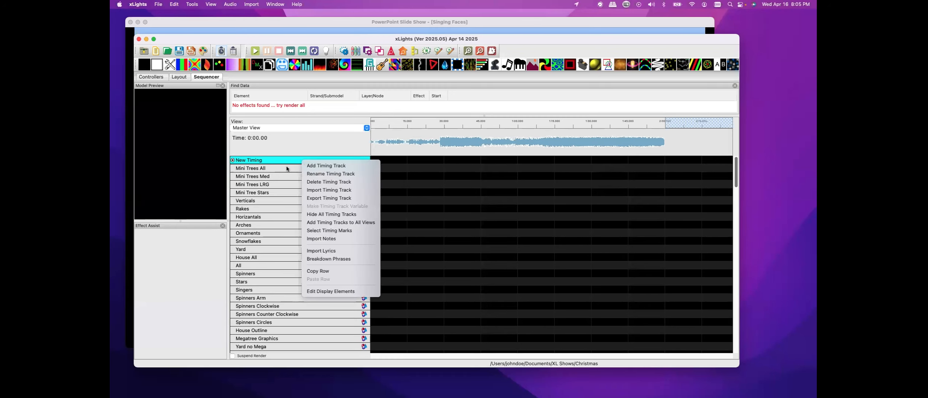
left_click(328, 189)
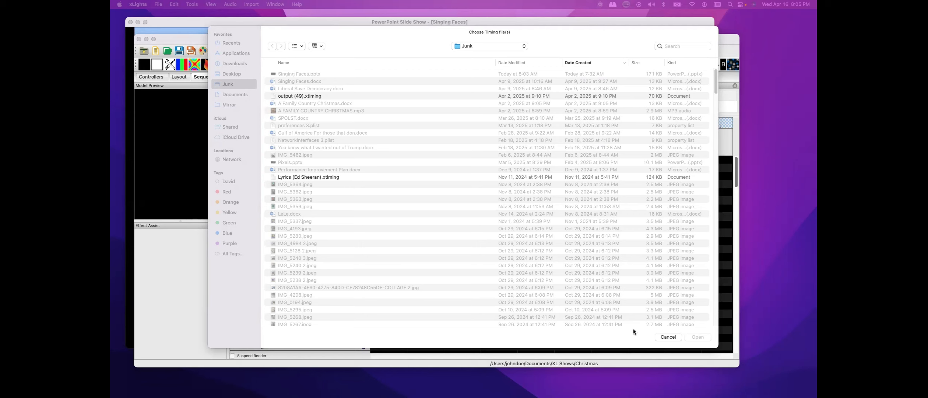
left_click(647, 327)
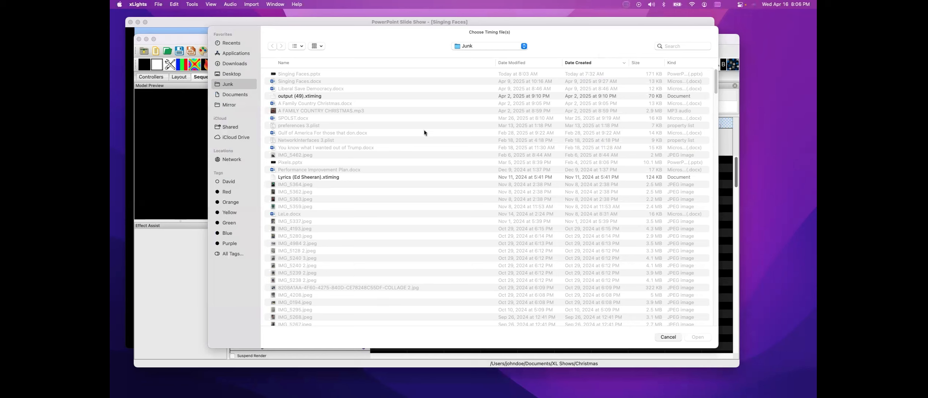
left_click(660, 336)
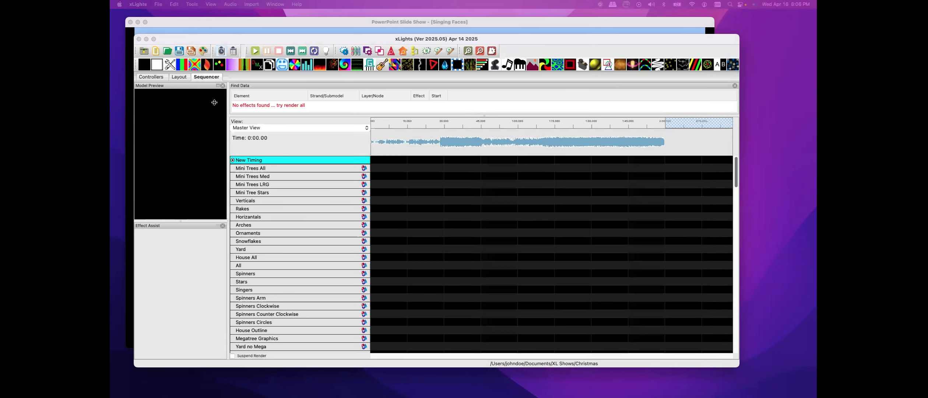
Import the first verse of lyrics copied from the Word document 'A Family Country Christmas' into the New Timing track
right_click(305, 159)
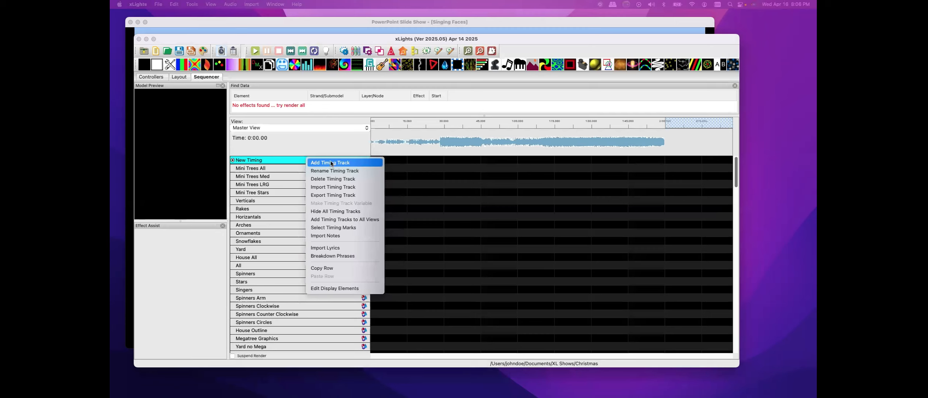
left_click(331, 248)
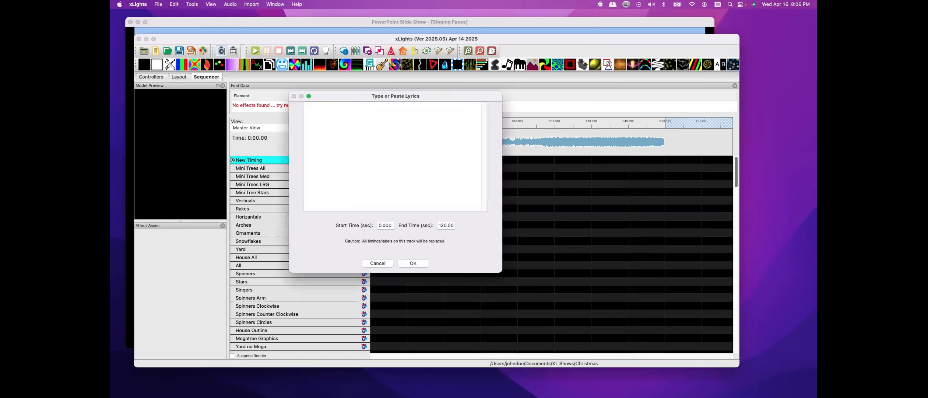
left_click_drag(110, 70, 648, 69)
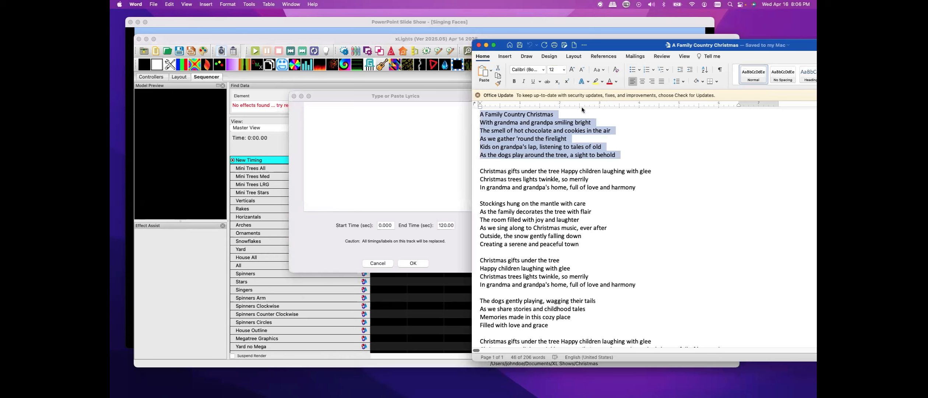
left_click_drag(371, 96, 305, 95)
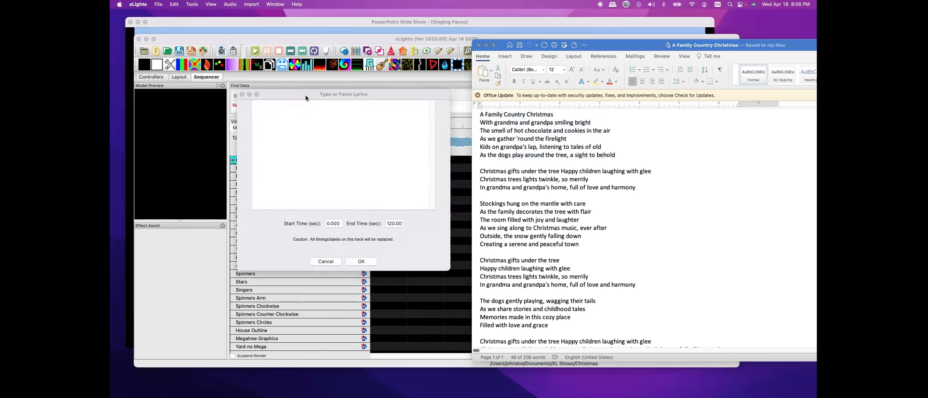
key("Escape")
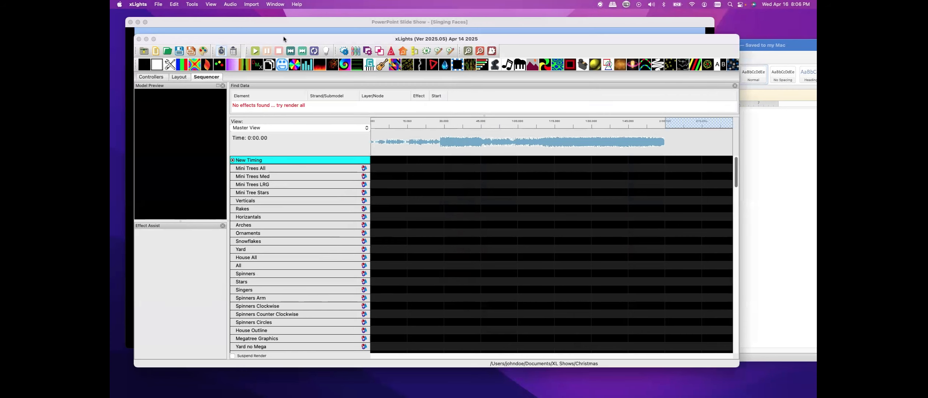
left_click_drag(283, 37, 339, 239)
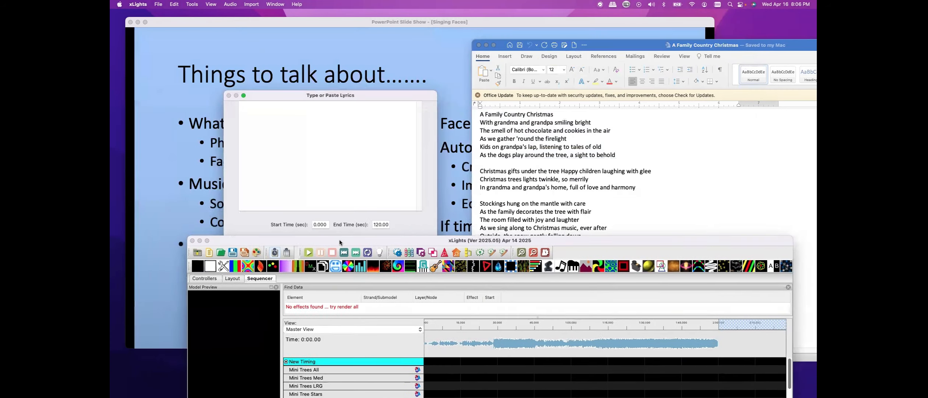
right_click(243, 108)
left_click(254, 130)
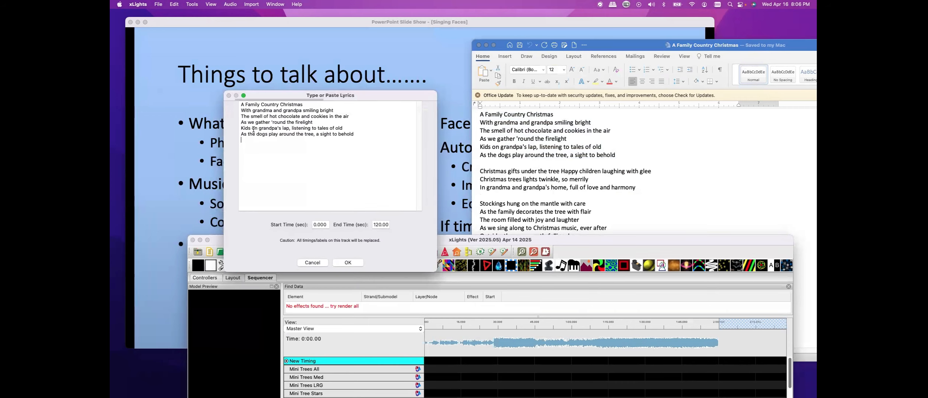
left_click(345, 264)
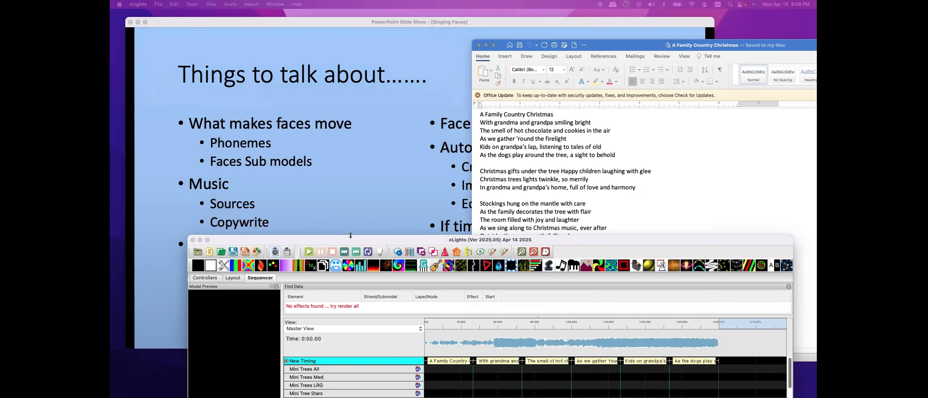
Break down the New Timing track's lyric phrases into words
left_click_drag(350, 235, 307, 43)
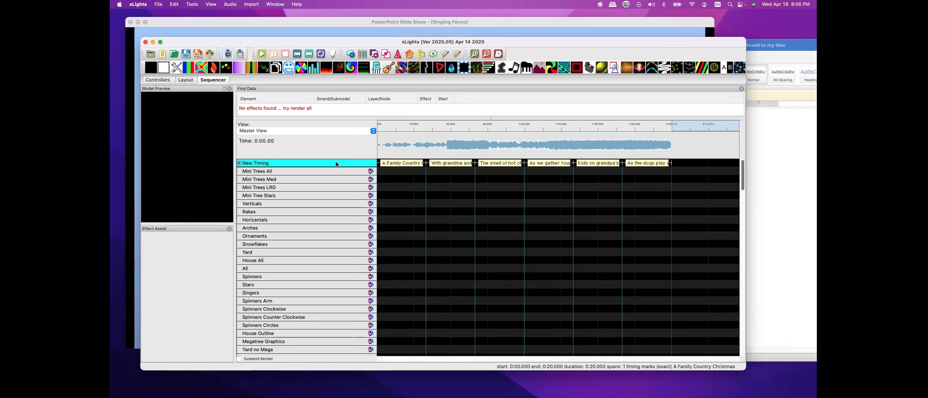
right_click(337, 164)
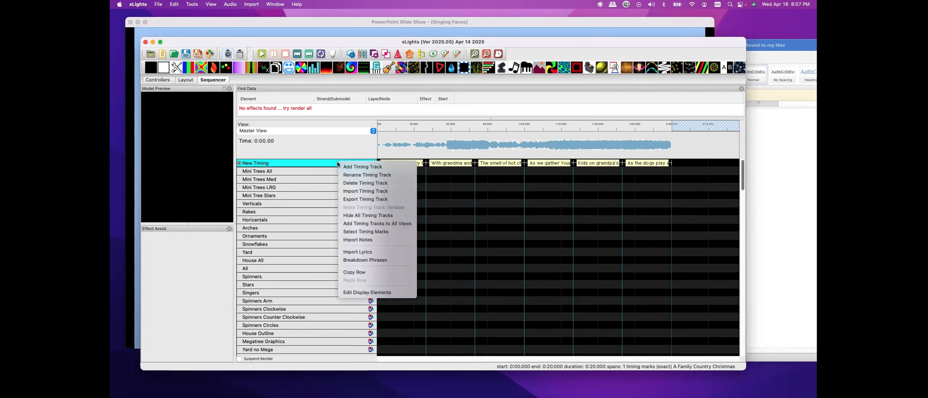
left_click(364, 259)
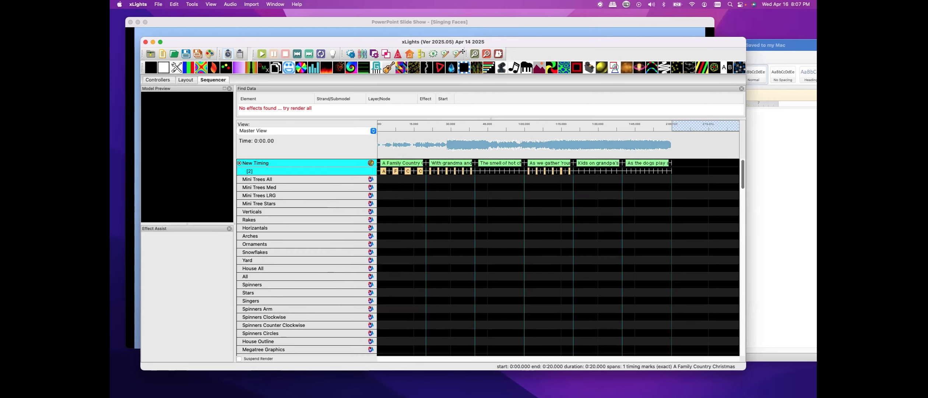
Break down the words layer of the New Timing track into phonemes
left_click(474, 55)
left_click(474, 55)
left_click(474, 55)
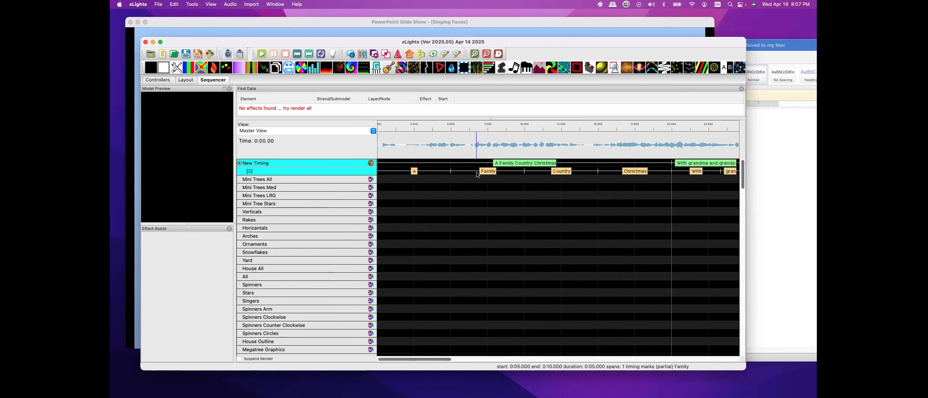
right_click(329, 172)
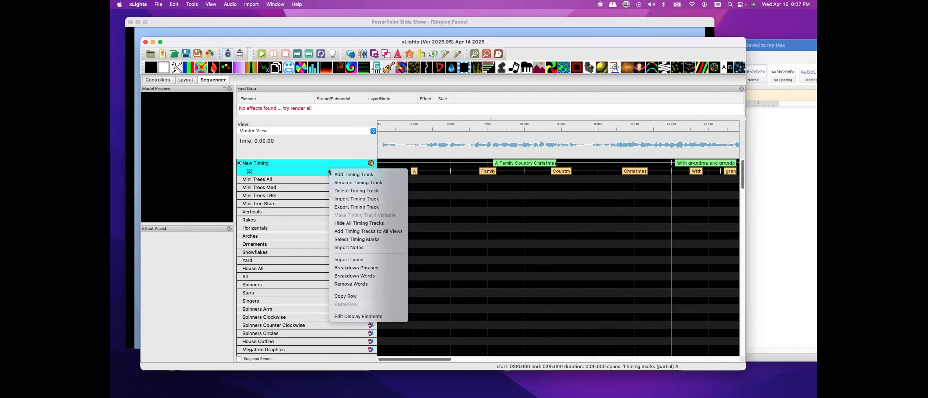
left_click(346, 276)
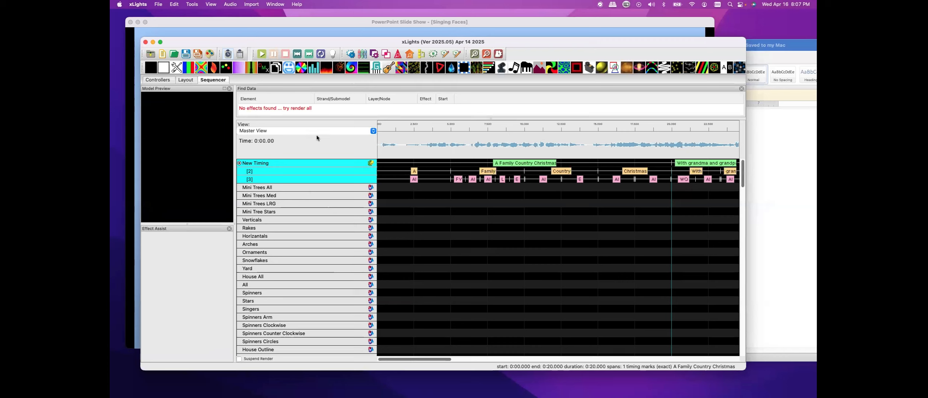
Browse the available display views and scroll through the model list
left_click(373, 131)
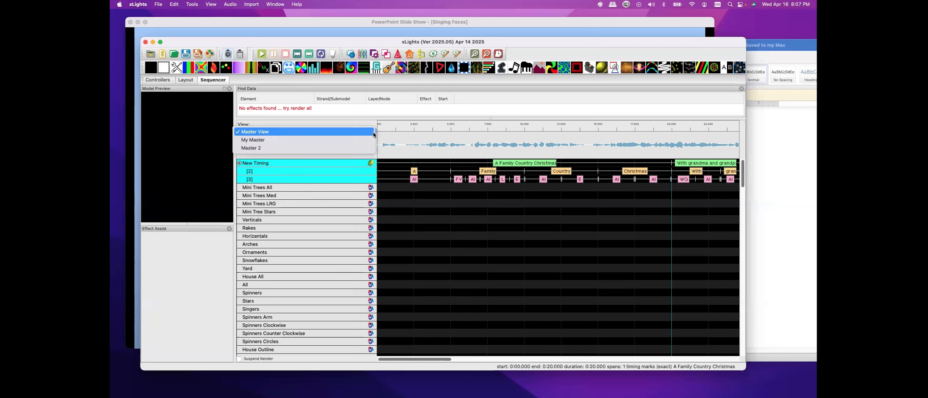
left_click(262, 132)
scroll(299, 197, "down", 4)
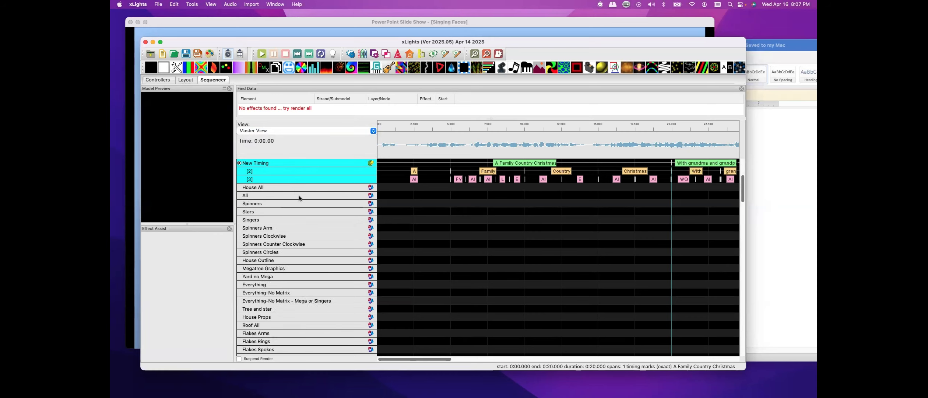
scroll(299, 197, "down", 15)
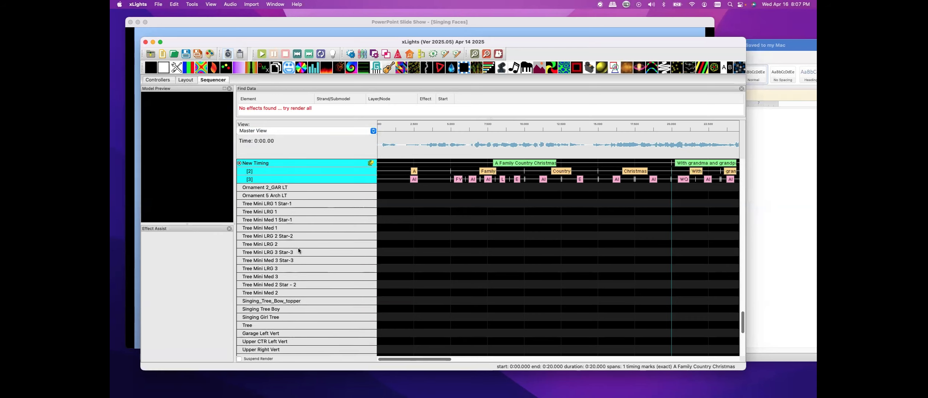
scroll(298, 250, "down", 4)
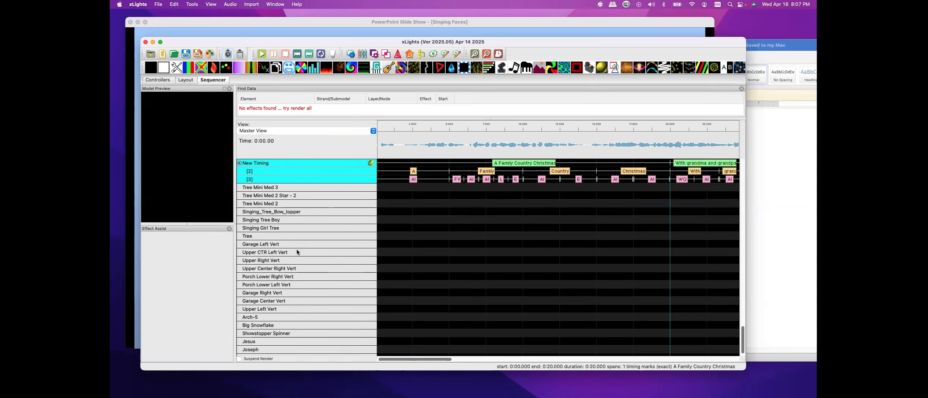
scroll(297, 252, "up", 20)
Switch to the Master 2 view and expand the Singing Girl Tree model to show its submodels
left_click(272, 130)
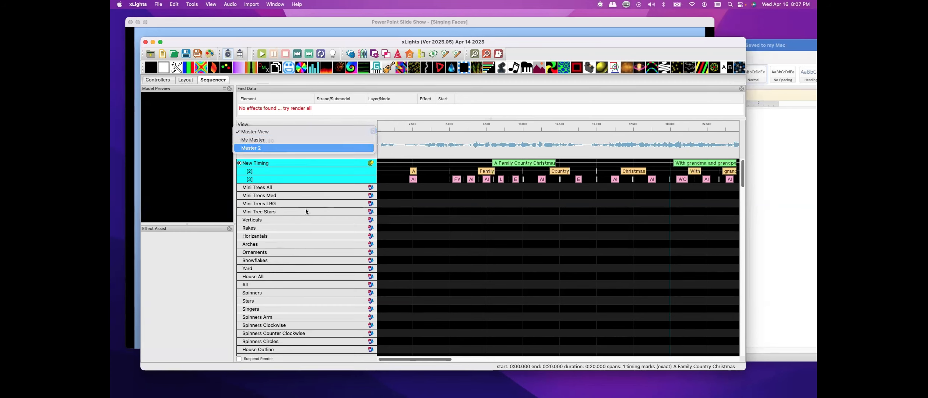
scroll(294, 245, "down", 10)
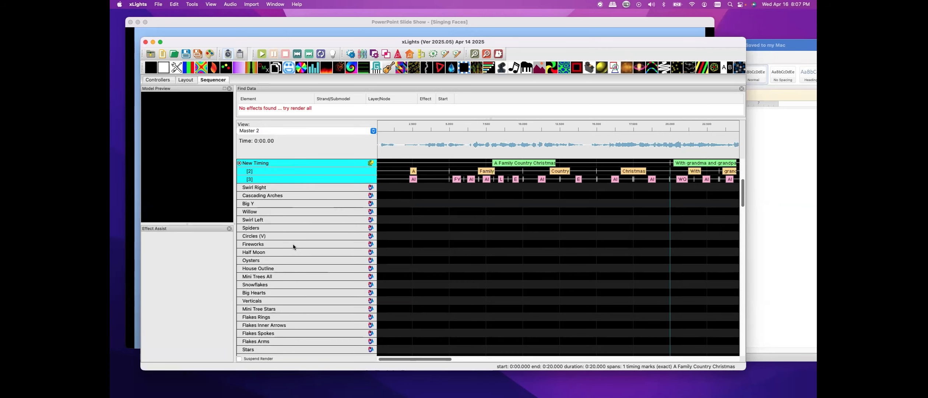
scroll(294, 246, "down", 10)
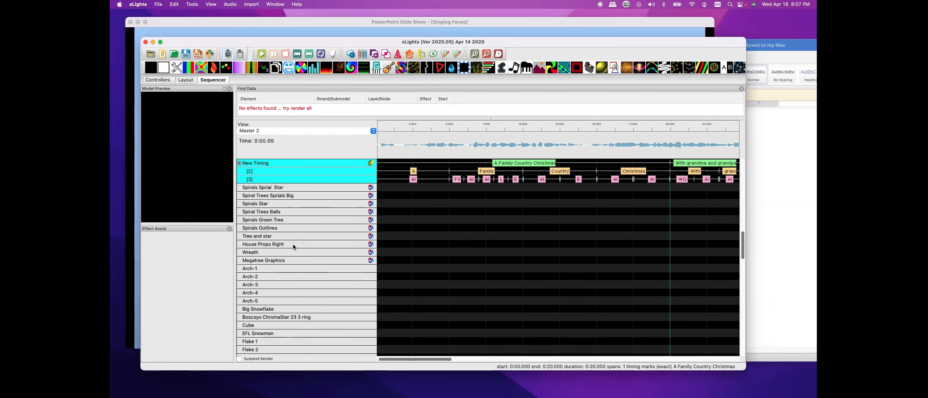
scroll(293, 244, "down", 10)
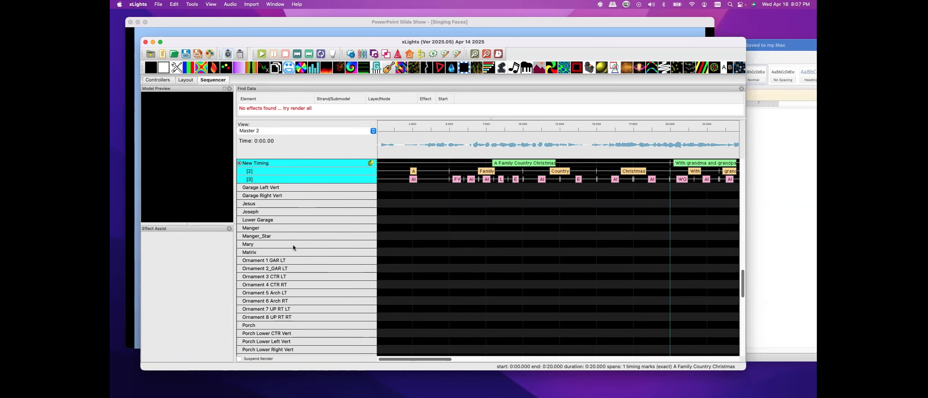
scroll(287, 237, "down", 2)
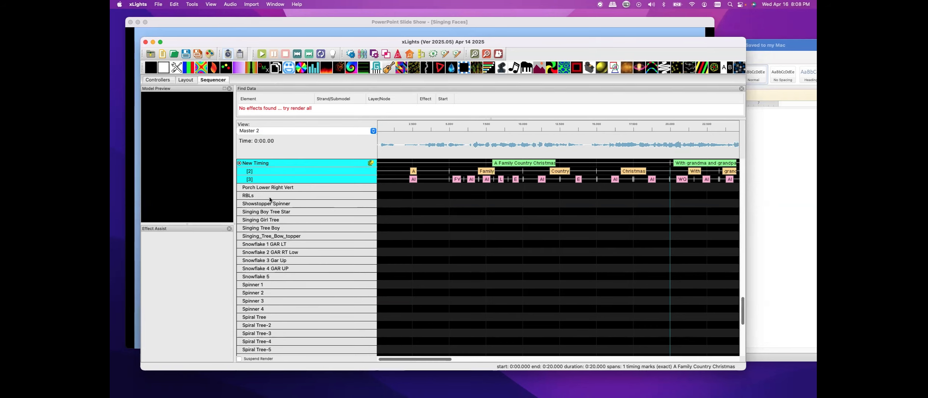
double_click(251, 221)
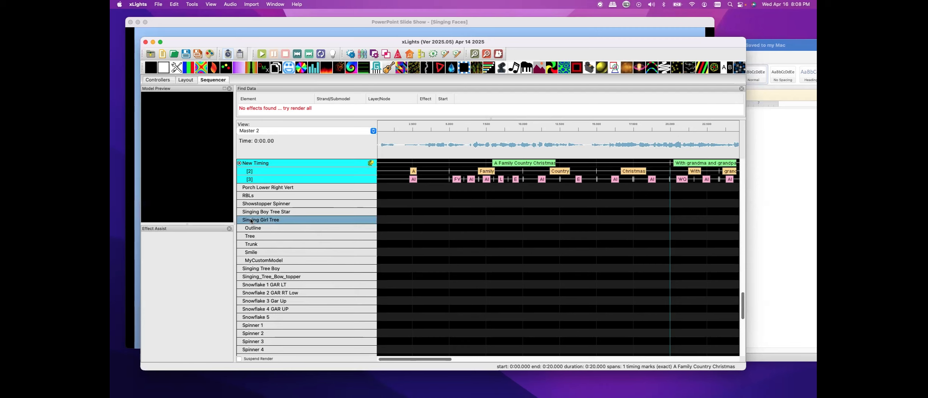
Place a Faces effect on the Singing Girl Tree row spanning from the start to the end of the lyrics
left_click(384, 219)
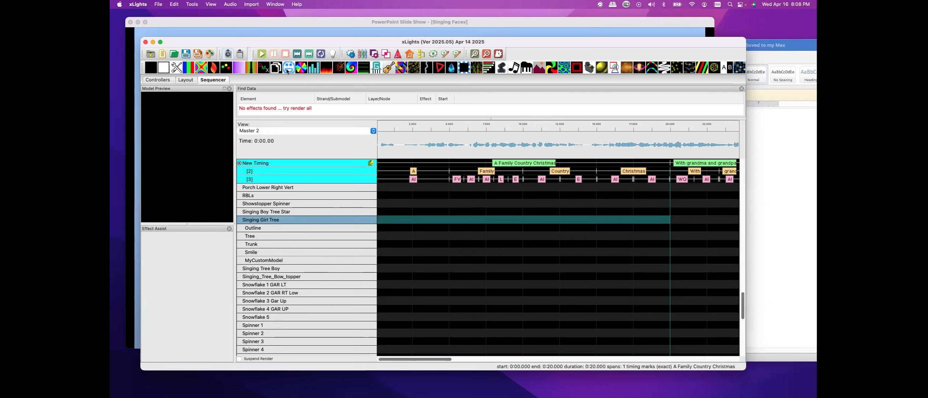
left_click_drag(287, 71, 391, 223)
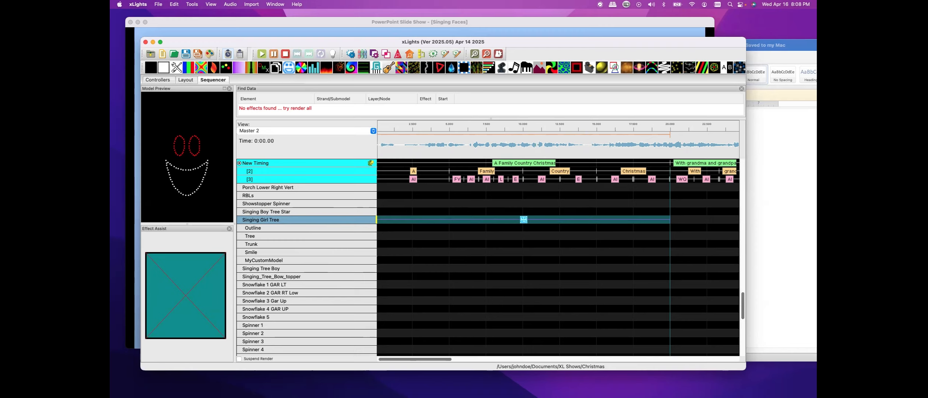
left_click_drag(543, 84, 671, 67)
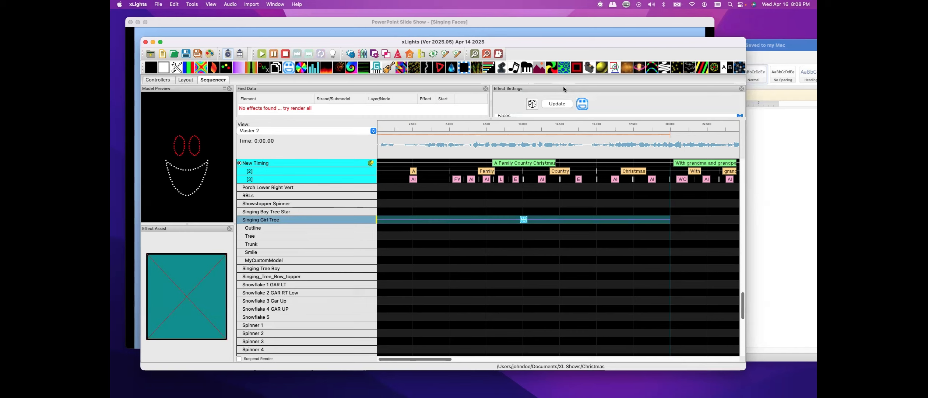
Float the Effect Settings panel and set the Faces effect's mouth movements to follow the New Timing track
double_click(536, 90)
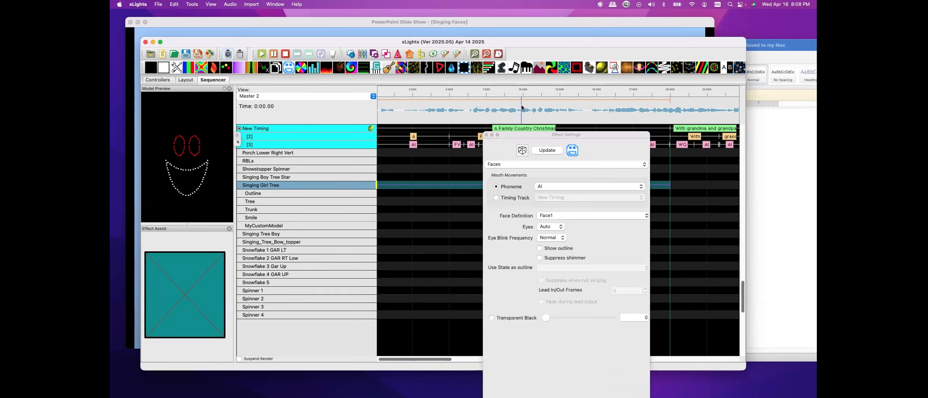
left_click(497, 198)
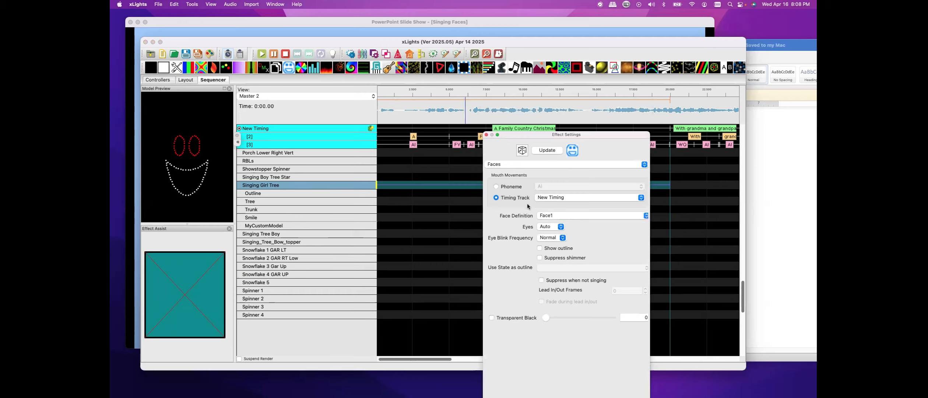
left_click(572, 198)
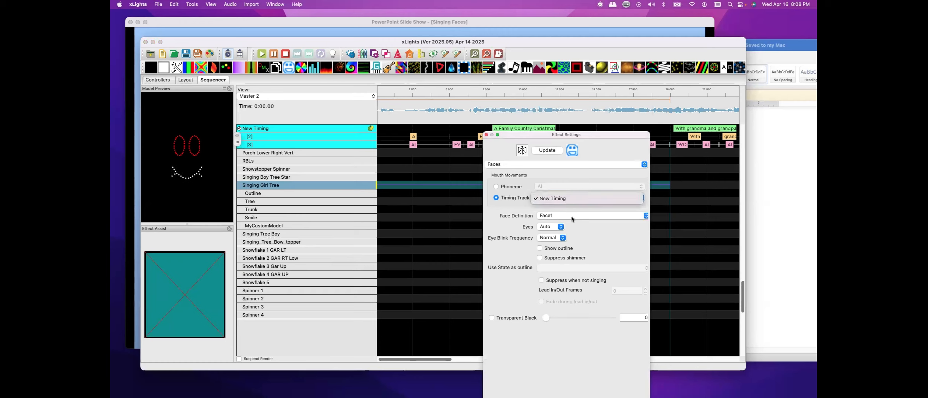
left_click(647, 218)
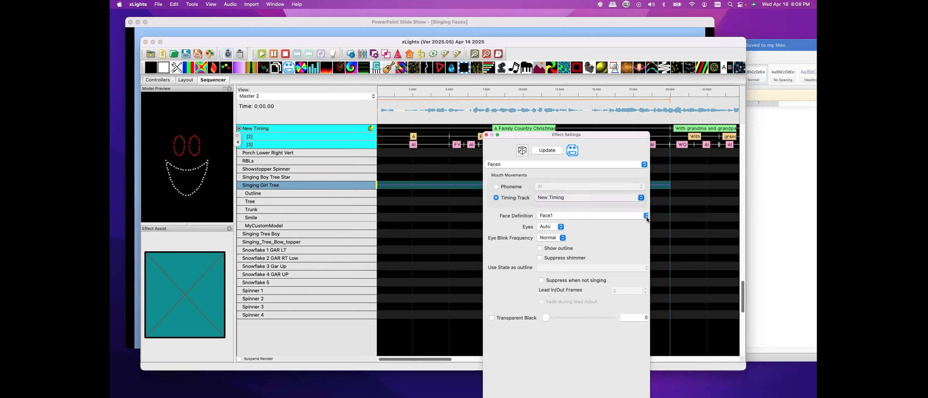
Choose Face1 as the face definition and enable Show outline for the Faces effect
left_click(570, 218)
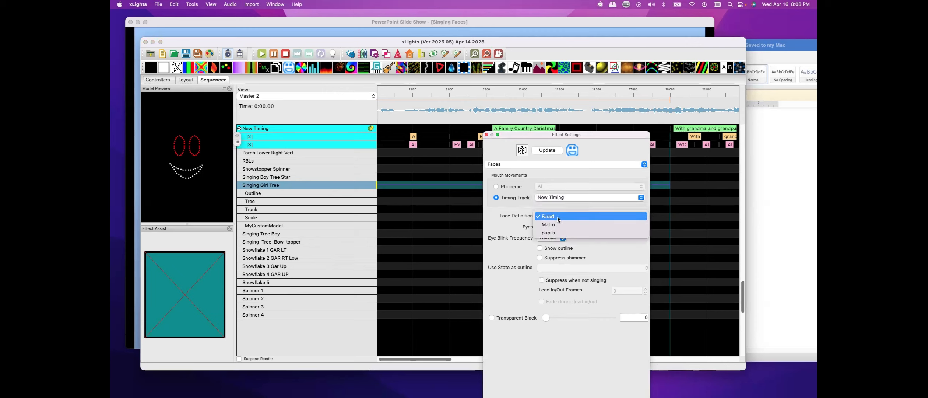
left_click(550, 219)
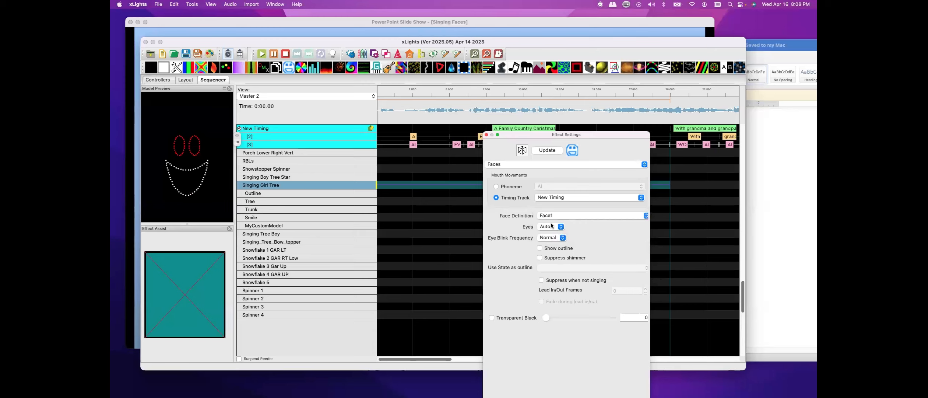
left_click(540, 249)
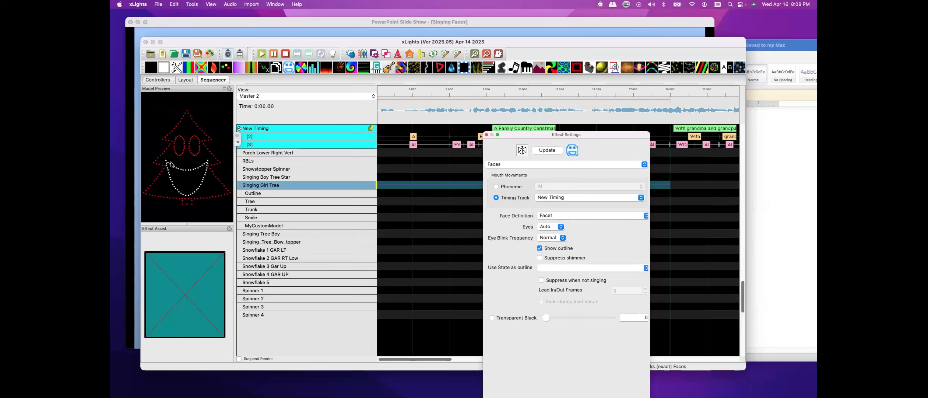
Open the Color panel and set the effect palette to green and magenta instead of red
left_click_drag(110, 207, 424, 198)
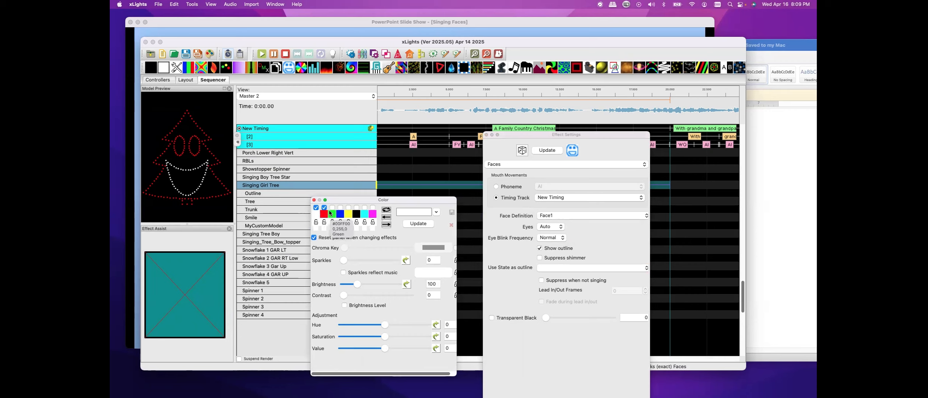
left_click(324, 208)
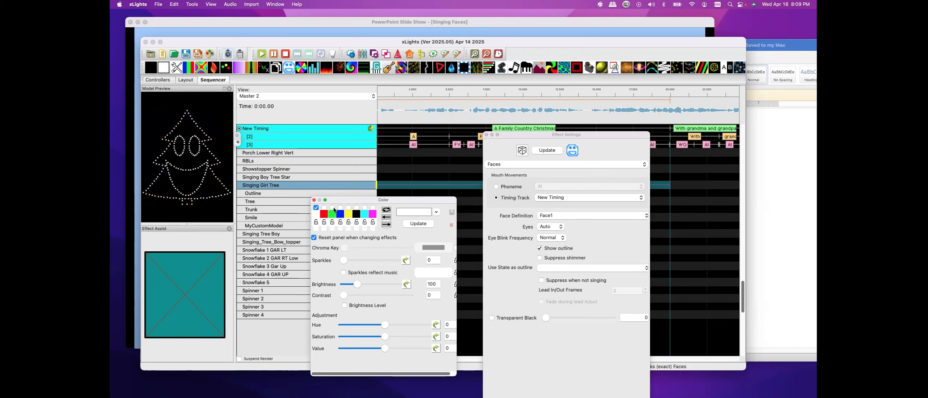
left_click(332, 207)
left_click(373, 208)
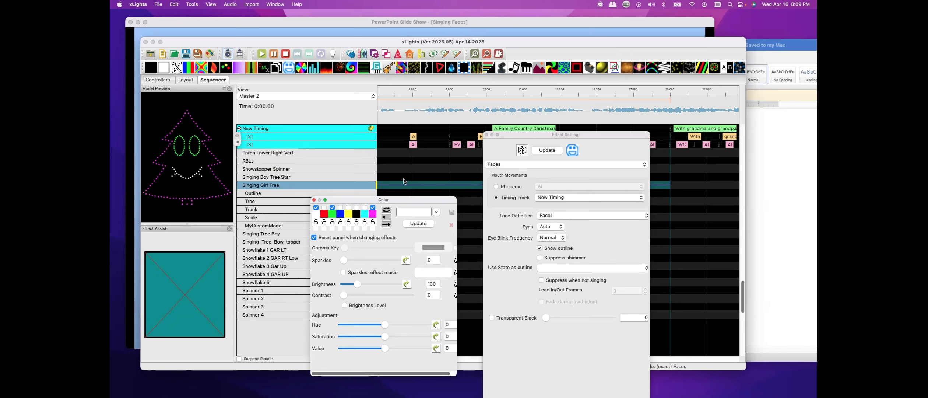
left_click(540, 268)
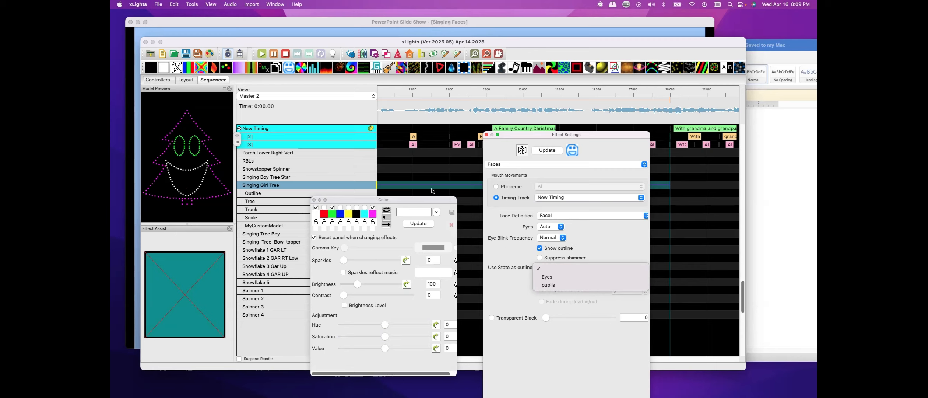
left_click(311, 184)
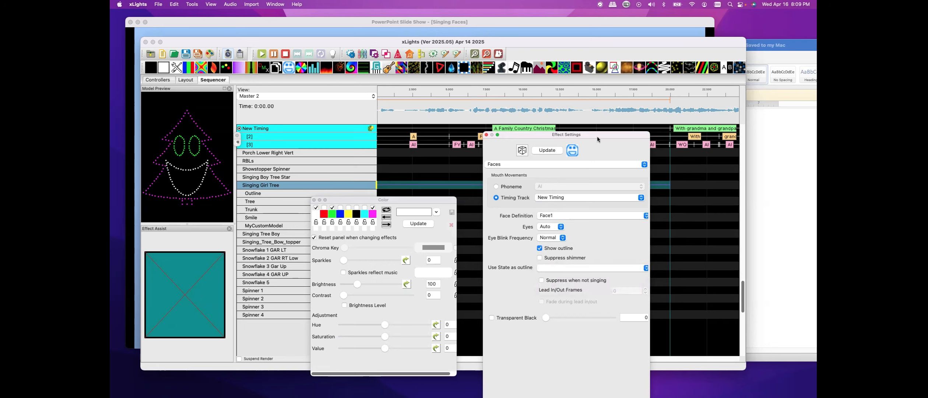
left_click_drag(530, 135, 1, 134)
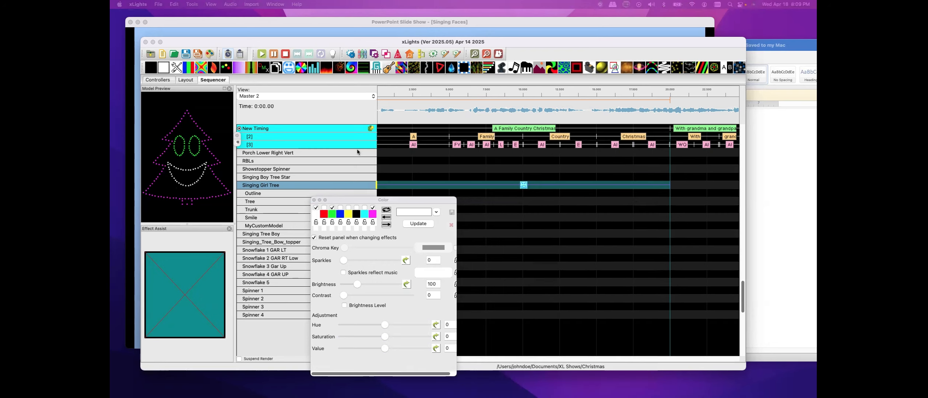
left_click_drag(411, 200, 110, 199)
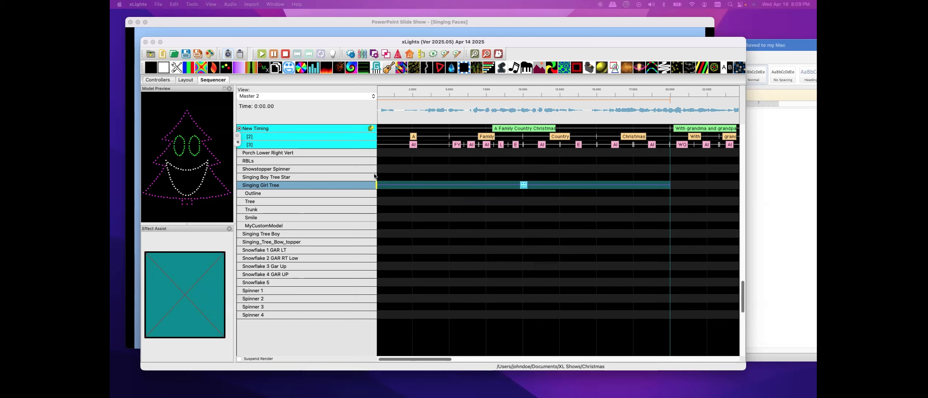
Play the sequence from the beginning to preview the Singing Girl Tree's face and mouth movements
left_click(381, 105)
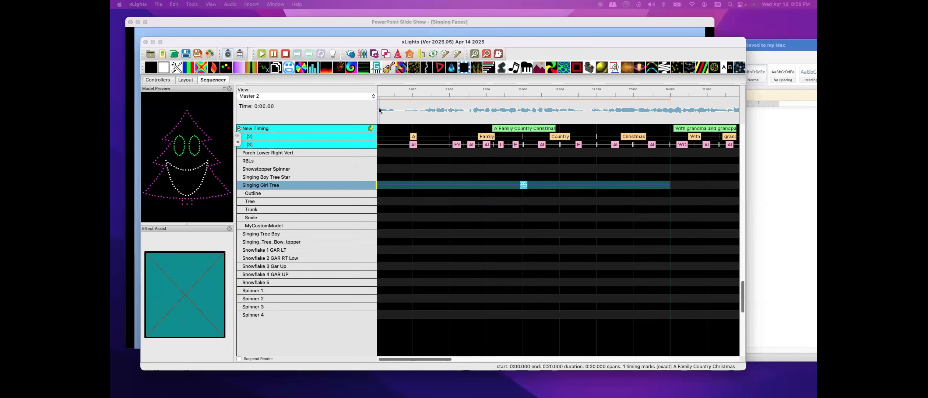
left_click(261, 54)
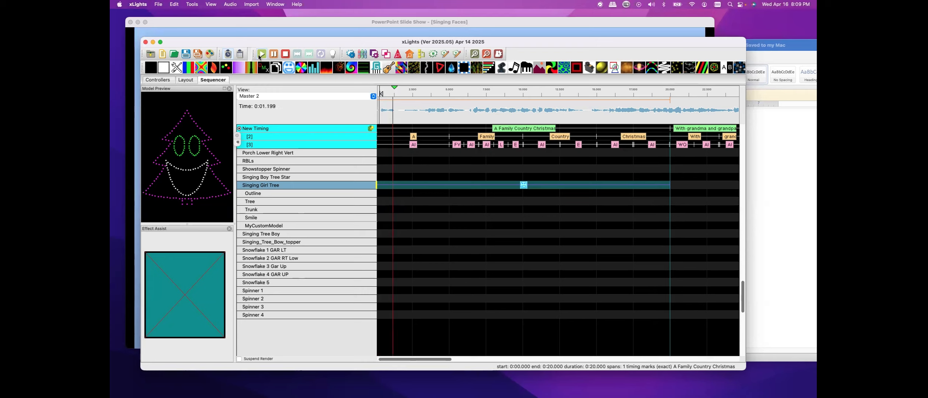
left_click(286, 55)
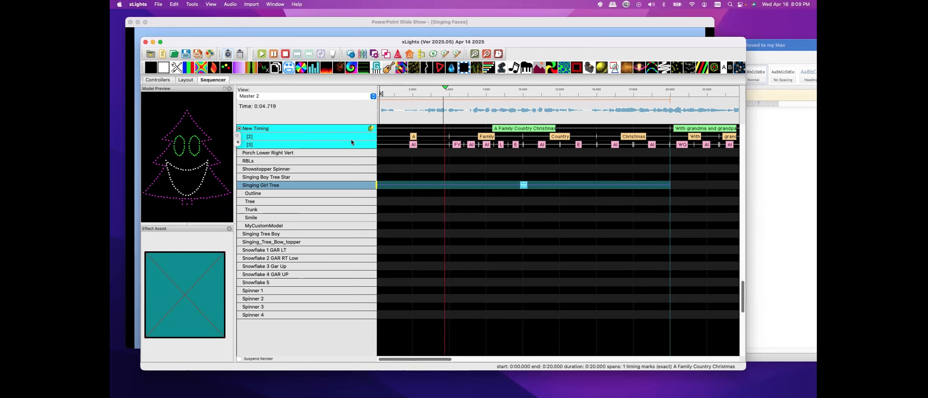
left_click(503, 184)
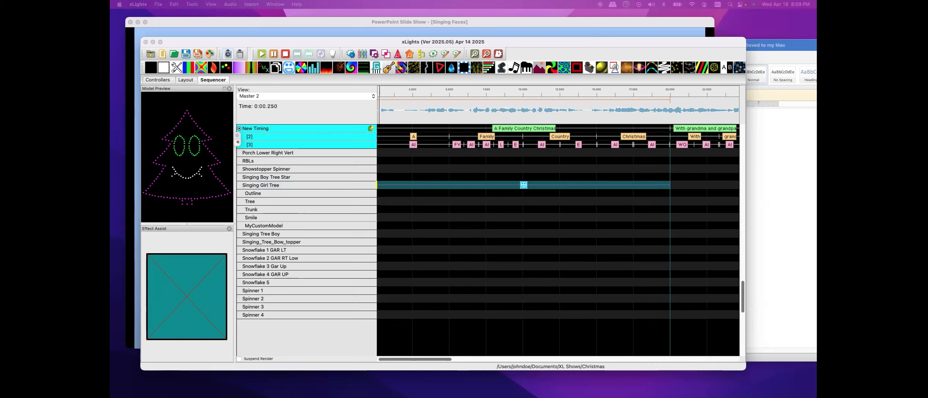
left_click(389, 181)
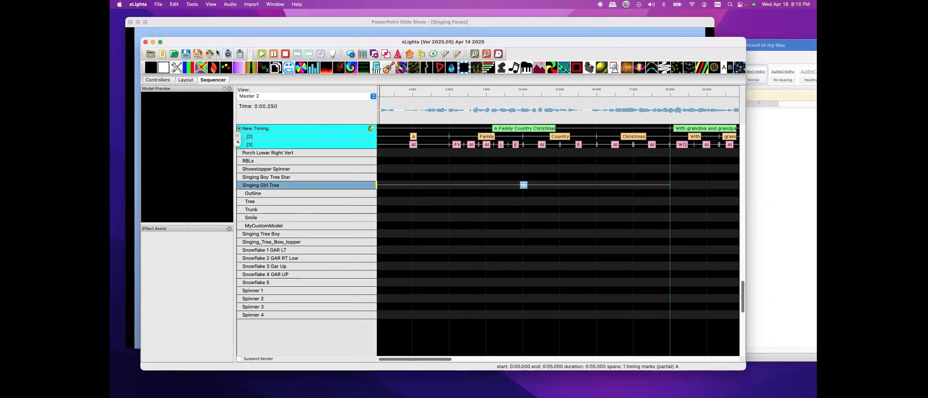
left_click(405, 177)
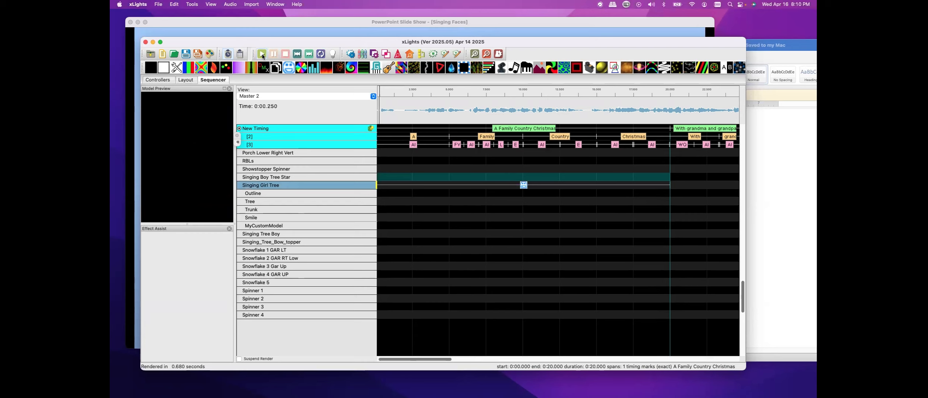
left_click(262, 54)
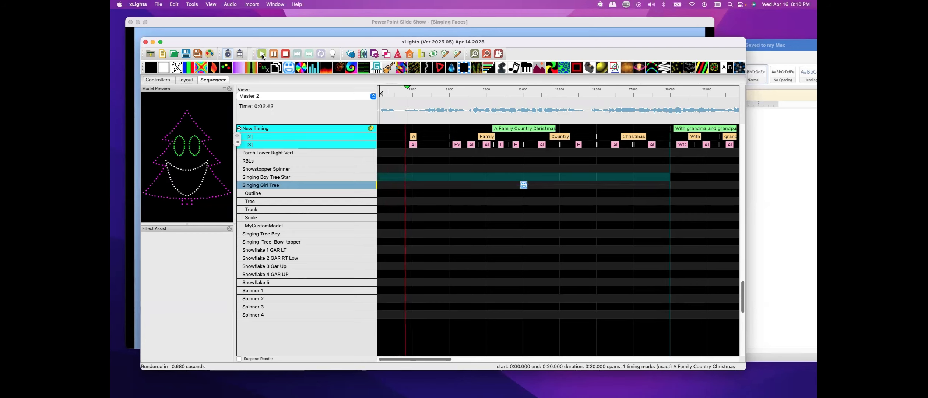
left_click(262, 56)
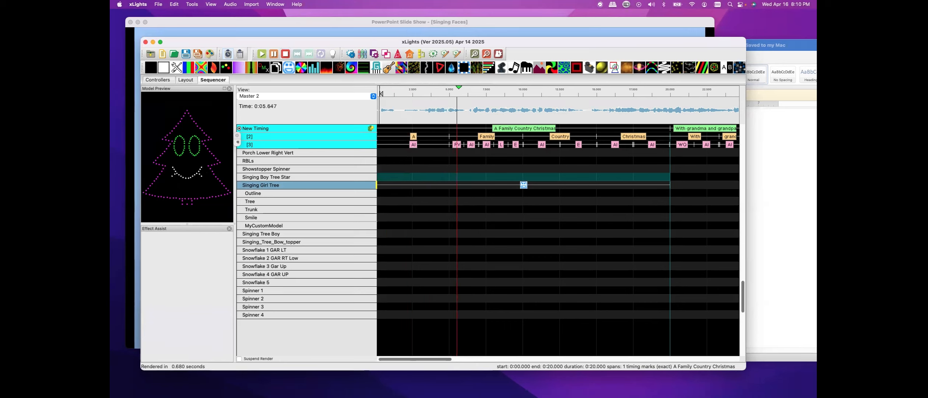
left_click(285, 54)
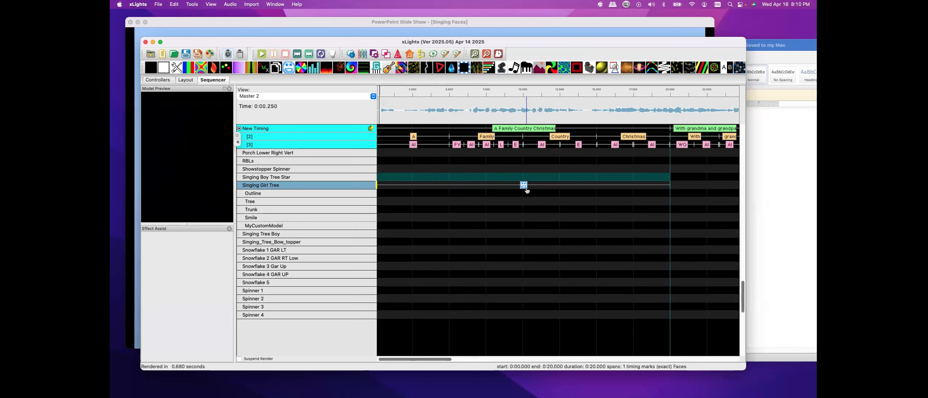
Reopen the Faces effect settings to check which timing track drives the mouth
left_click_drag(523, 184, 524, 187)
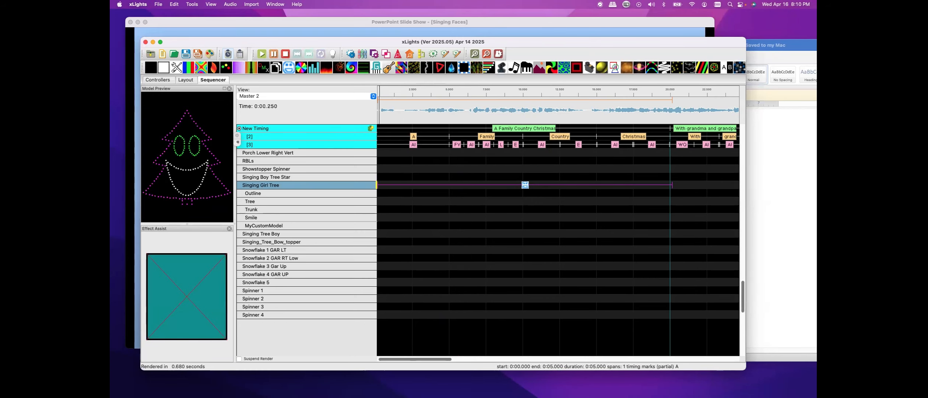
left_click(350, 54)
left_click(304, 123)
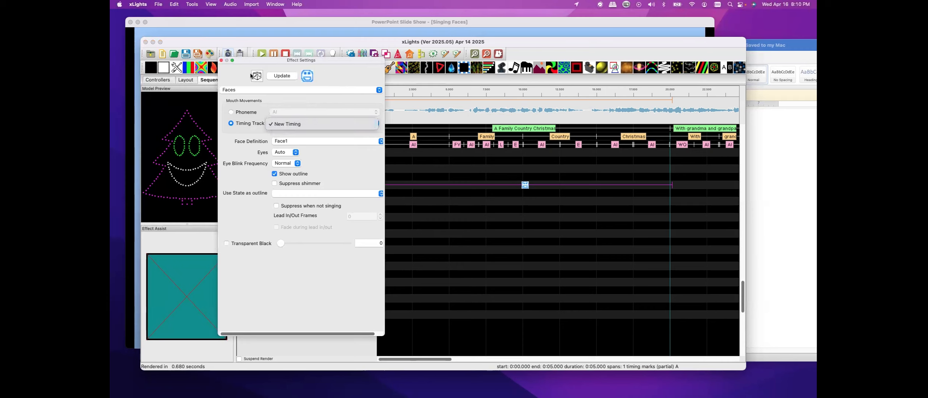
left_click_drag(253, 61, 1, 61)
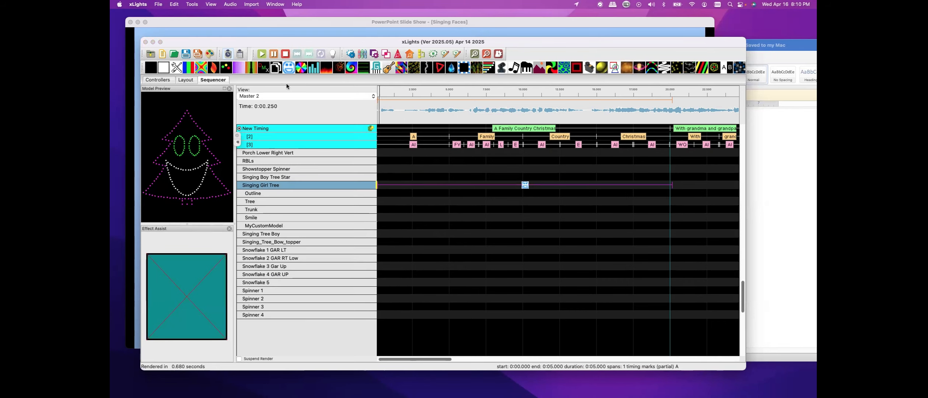
Play the sequence and review the timing marks across the song at different zoom levels
left_click(262, 55)
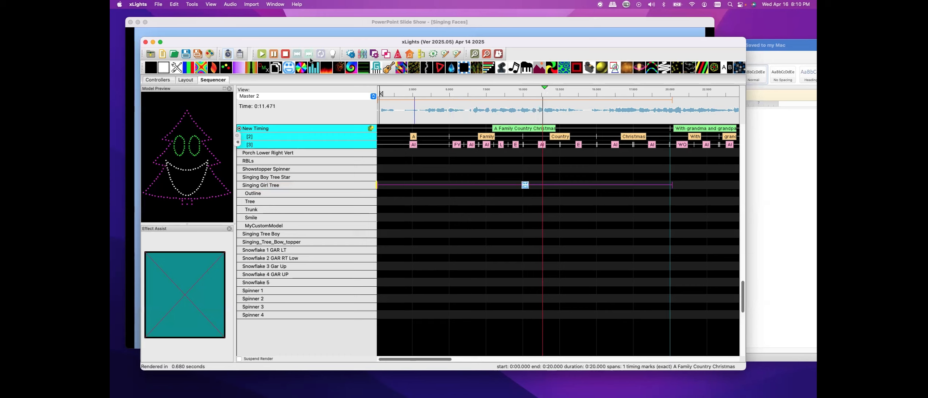
left_click(274, 55)
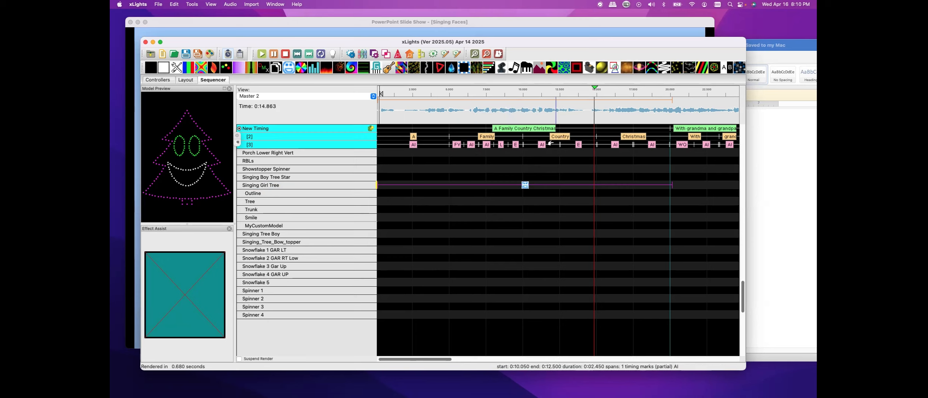
left_click(487, 54)
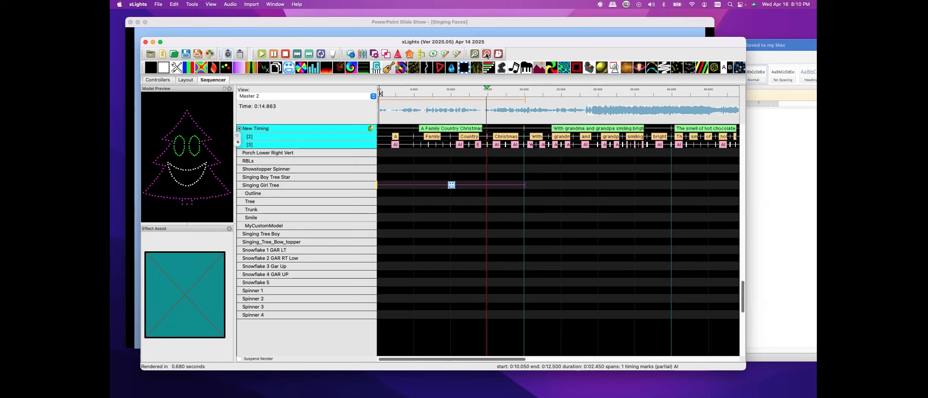
left_click(487, 54)
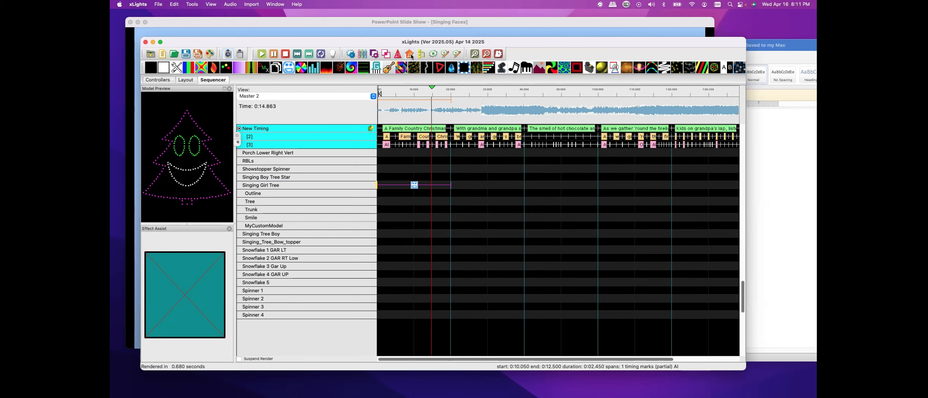
left_click(474, 54)
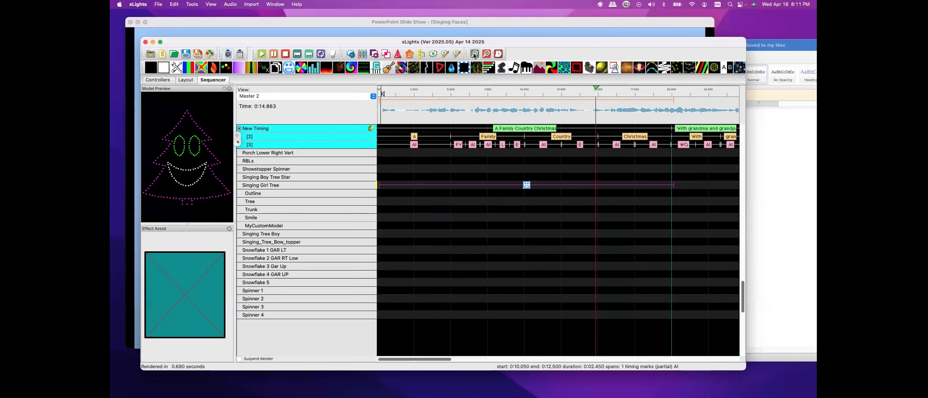
left_click(474, 54)
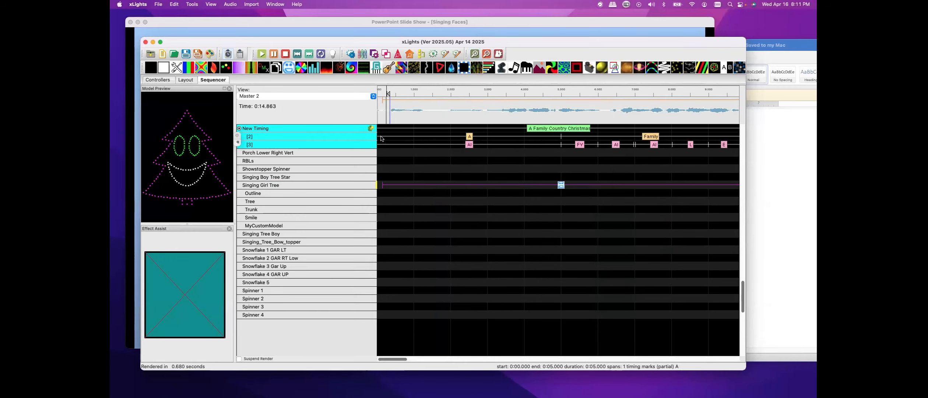
Extend the word A timing mark back to about 3.7 s and delete the leftover AI phoneme in front of it
left_click_drag(378, 135, 514, 140)
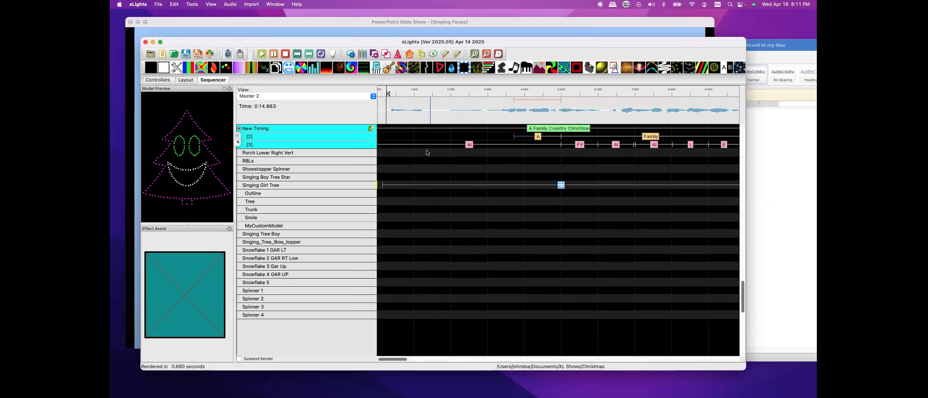
left_click(493, 158)
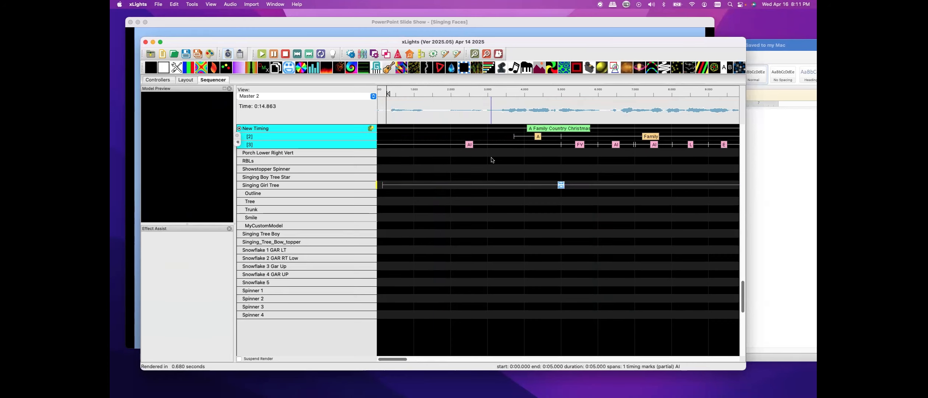
left_click(469, 145)
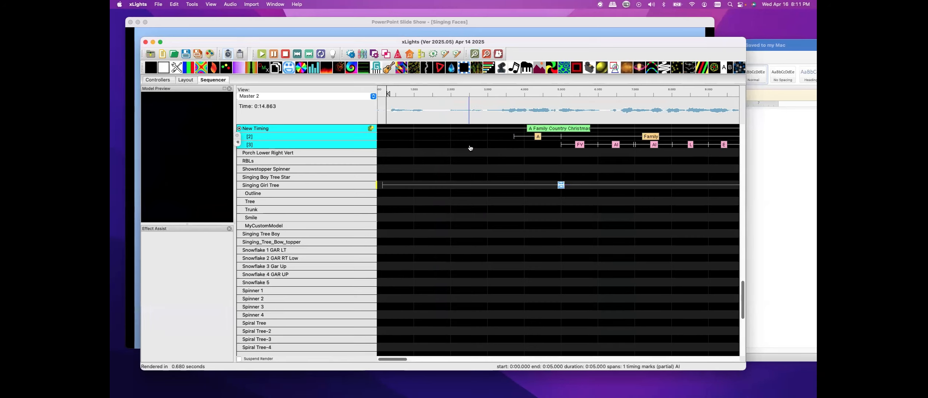
key("Delete")
Break down the word A into its phoneme timing marks
left_click(538, 137)
right_click(538, 138)
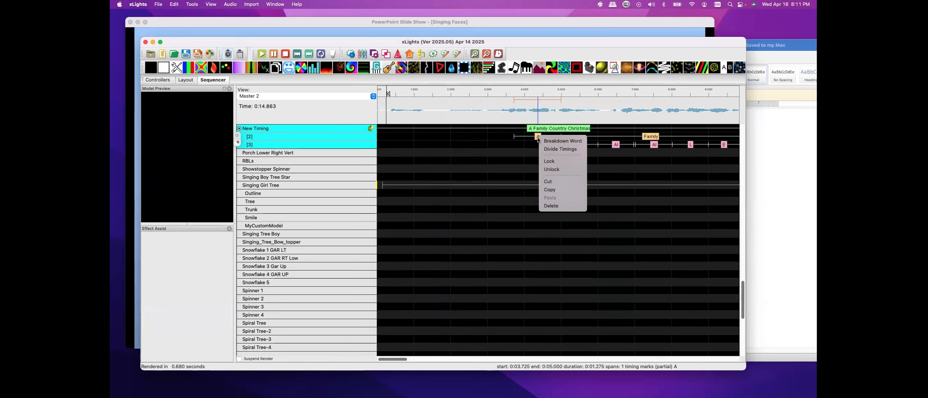
left_click(548, 143)
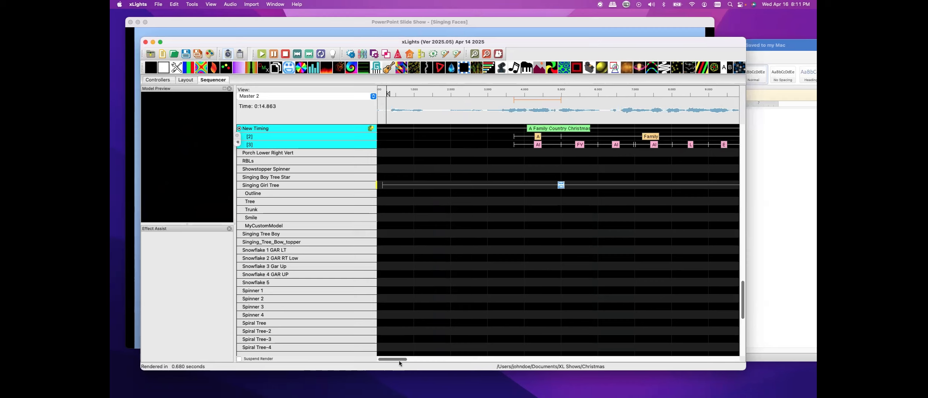
Move the start of the word Country later and delete the stray AI phoneme before it
left_click_drag(399, 359, 425, 361)
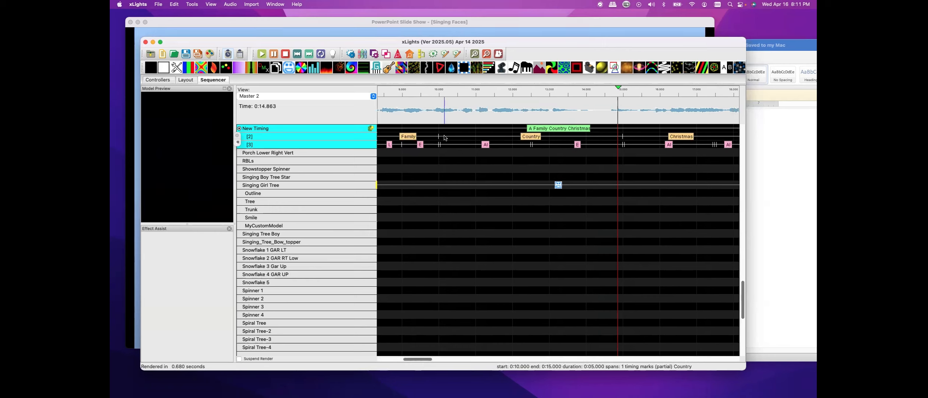
left_click_drag(443, 138, 582, 141)
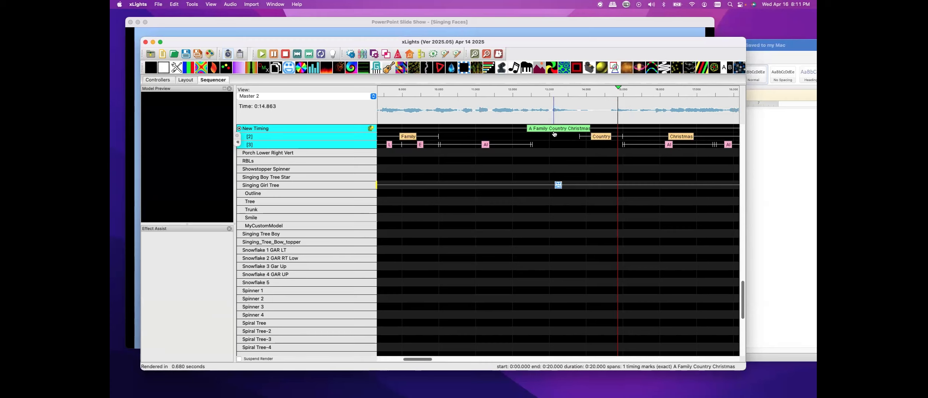
left_click(486, 145)
key("Delete")
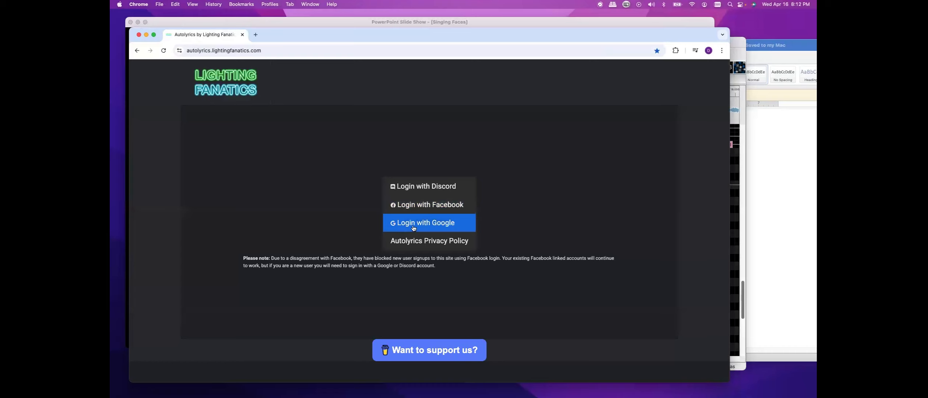
Switch to the Autolyrics website, log in with Google, and choose A FAMILY COUNTRY CHRISTMAS.mp3 from the Junk folder as the MP3 file
left_click(412, 225)
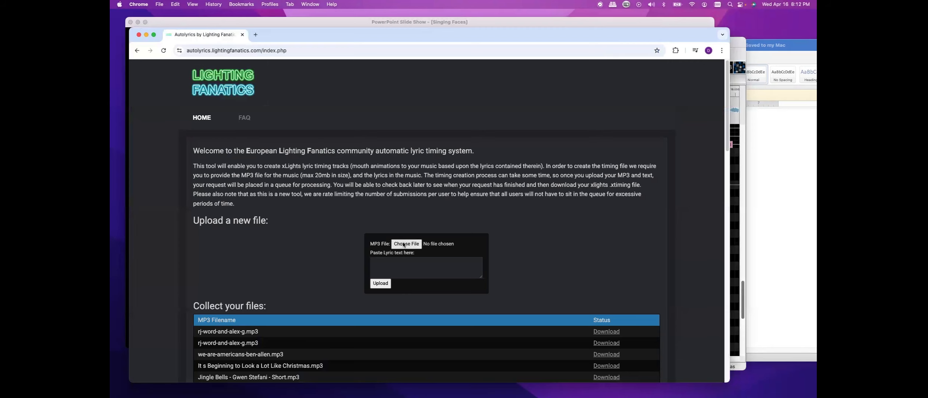
left_click(403, 244)
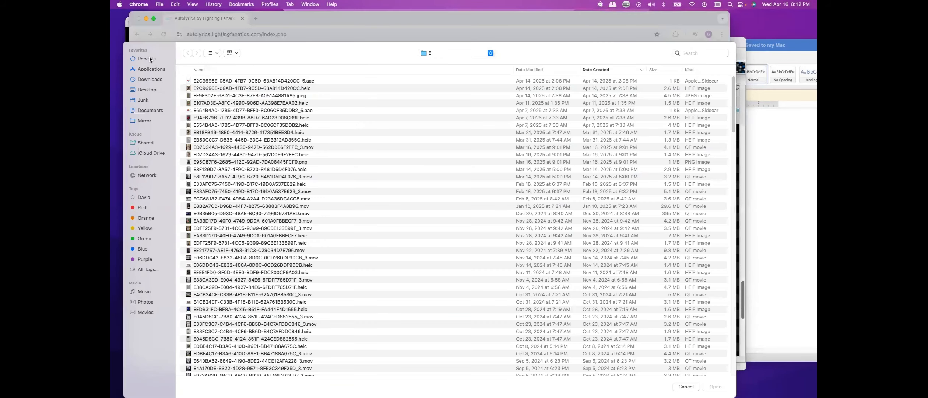
left_click(148, 59)
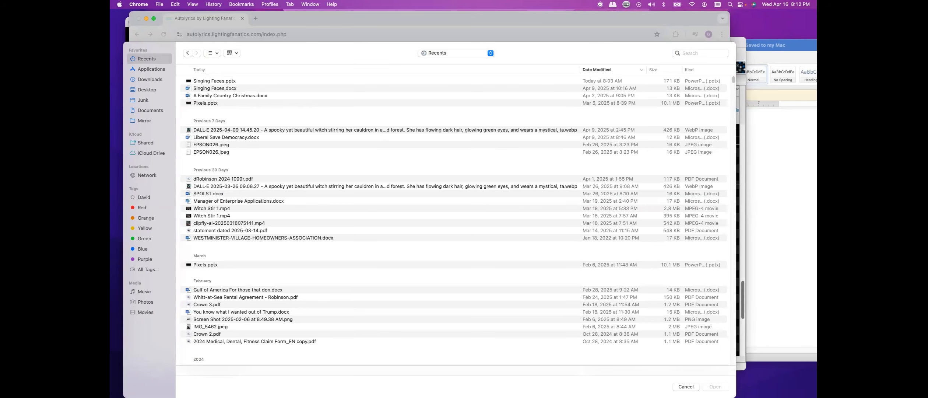
left_click(142, 99)
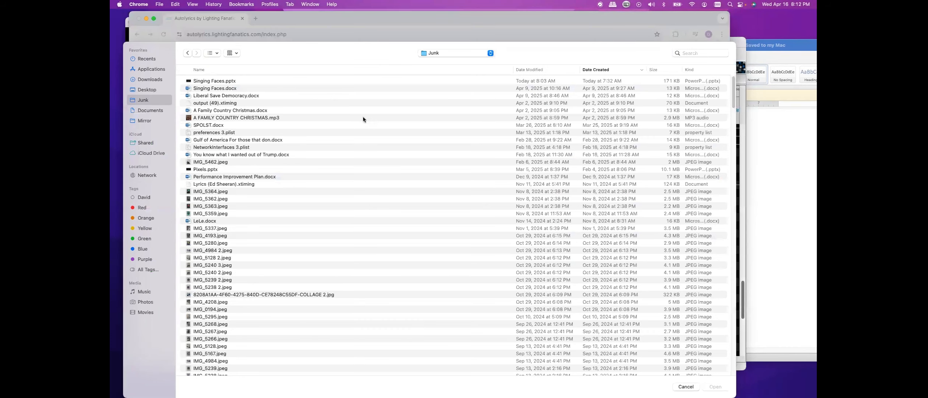
double_click(229, 118)
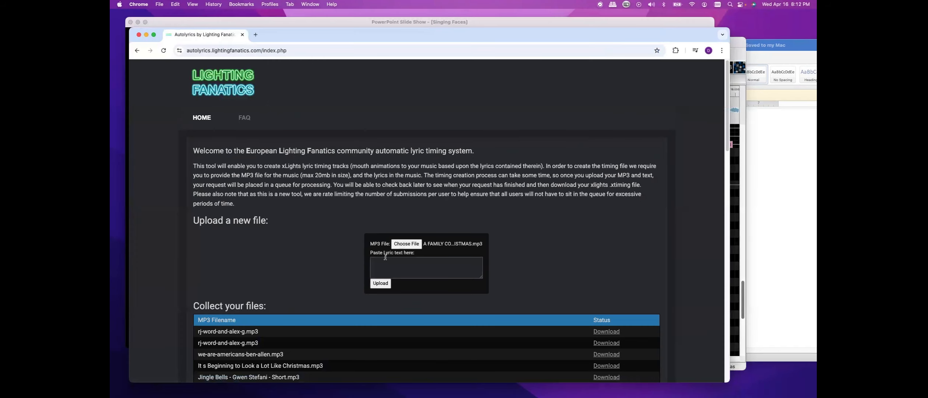
Copy the full song lyrics from the A Family Country Christmas Word document
left_click(385, 257)
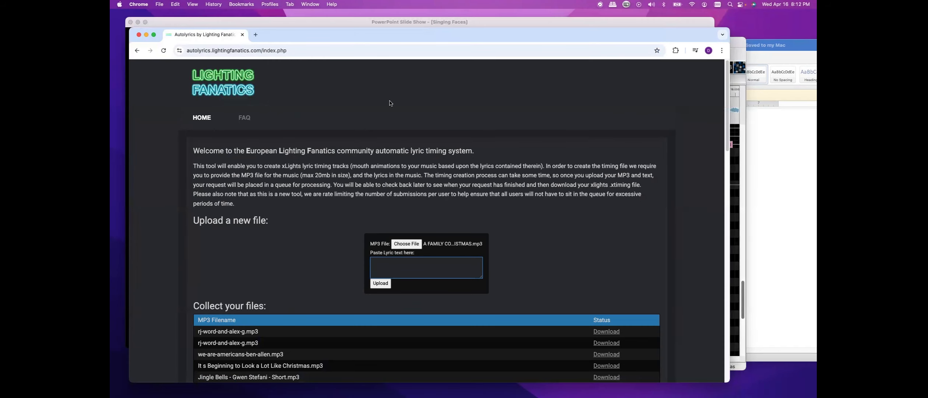
key("super+Tab")
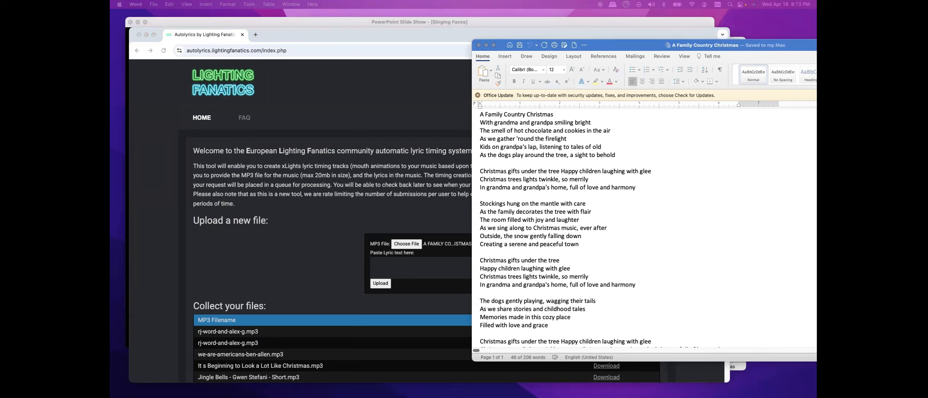
left_click_drag(480, 115, 548, 163)
left_click(479, 120)
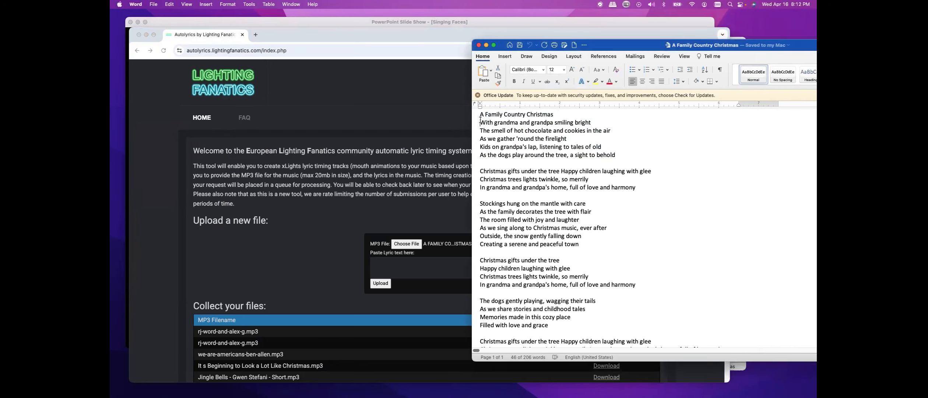
left_click_drag(477, 114, 564, 352)
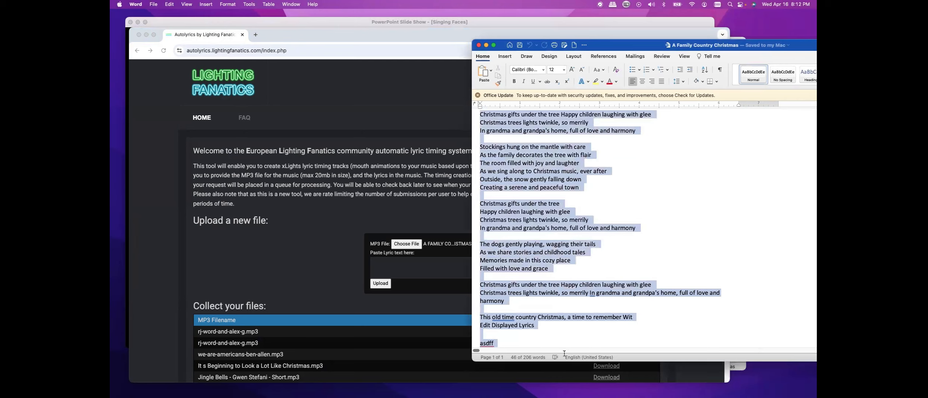
right_click(518, 217)
left_click(530, 227)
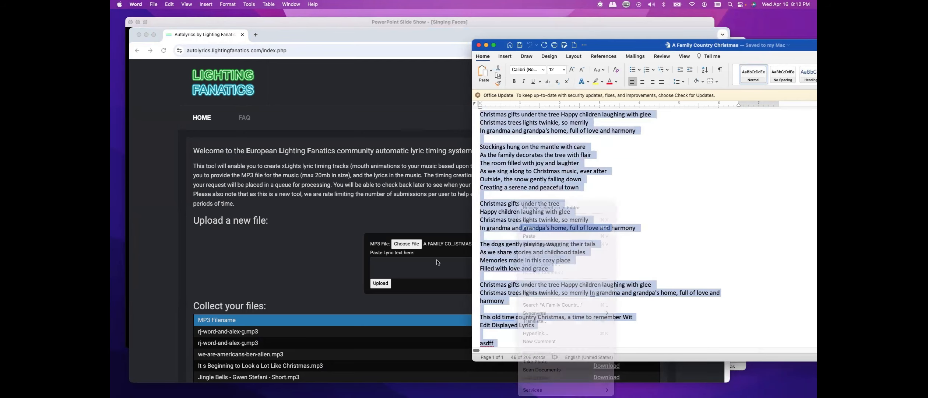
Paste the copied lyrics into the Autolyrics lyric text box, replacing the stray text
left_click(400, 262)
right_click(399, 260)
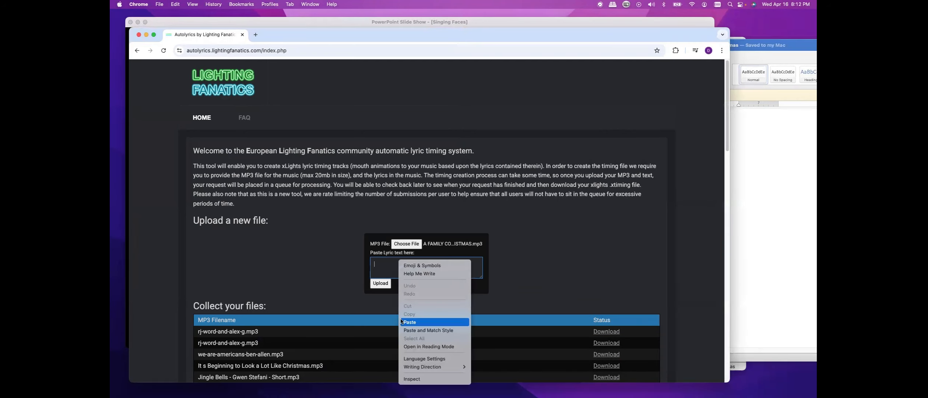
left_click(409, 322)
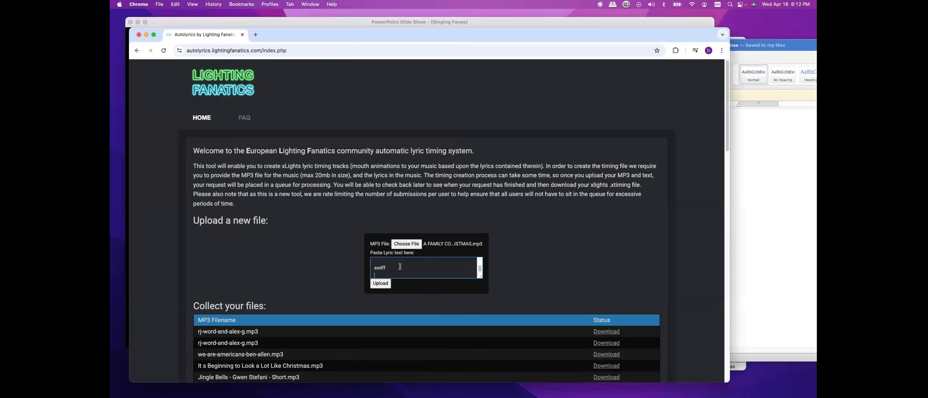
key("BackSpace")
key("BackSpace")
key("super+v")
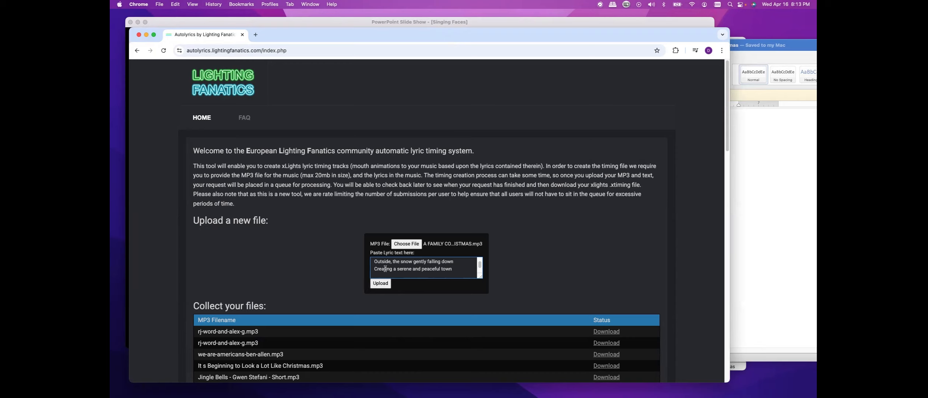
Upload the MP3 and lyrics to start the automatic lyric timing conversion
left_click(378, 284)
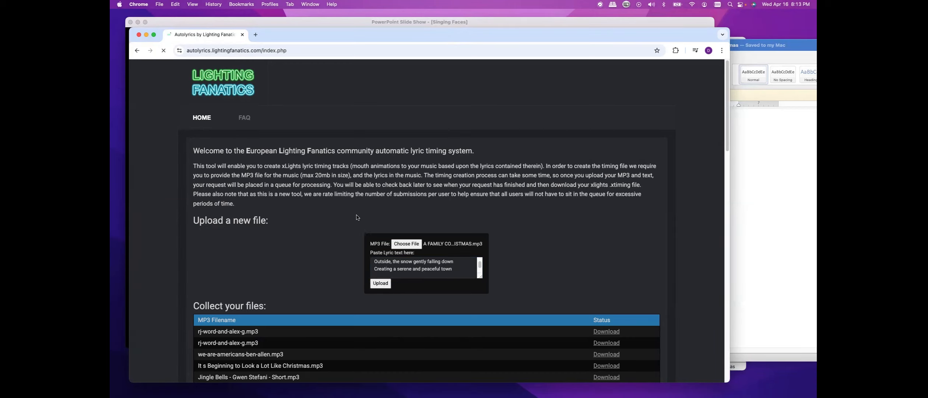
scroll(356, 219, "down", 7)
scroll(372, 203, "up", 2)
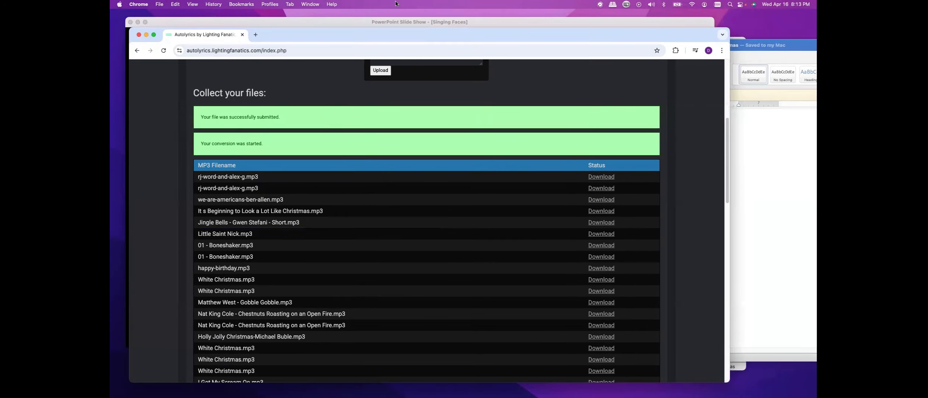
Return to xLights and import the timing file output (49).xtiming as a new timing track
left_click_drag(237, 35, 110, 31)
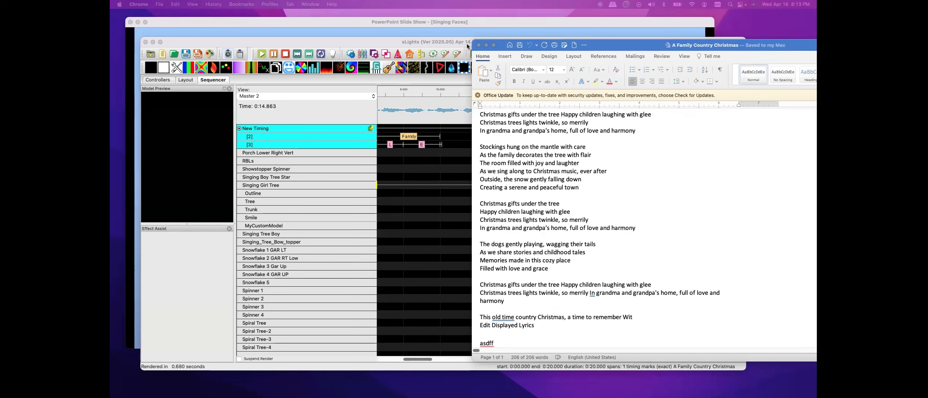
left_click(479, 45)
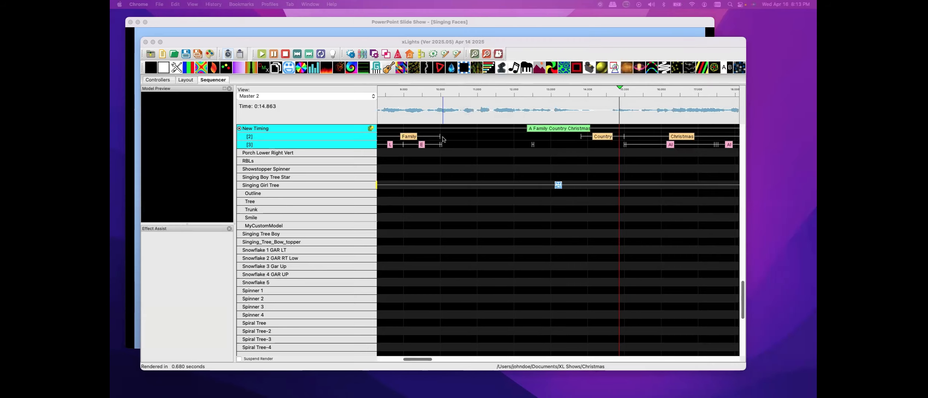
left_click(330, 127)
right_click(330, 127)
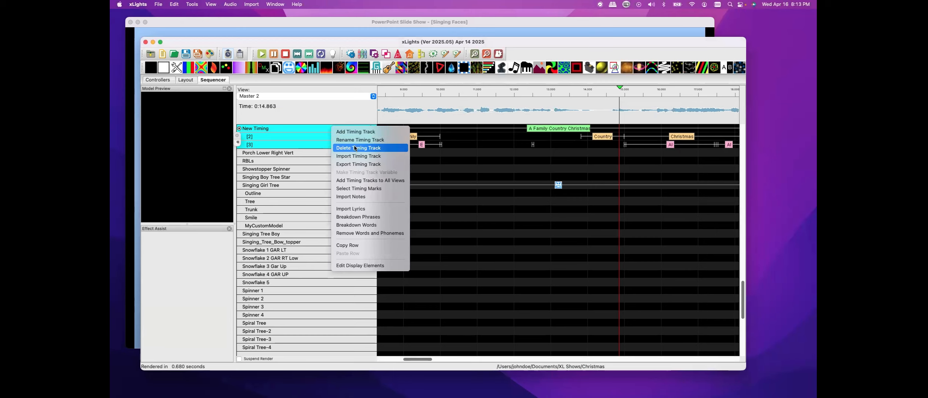
left_click(324, 112)
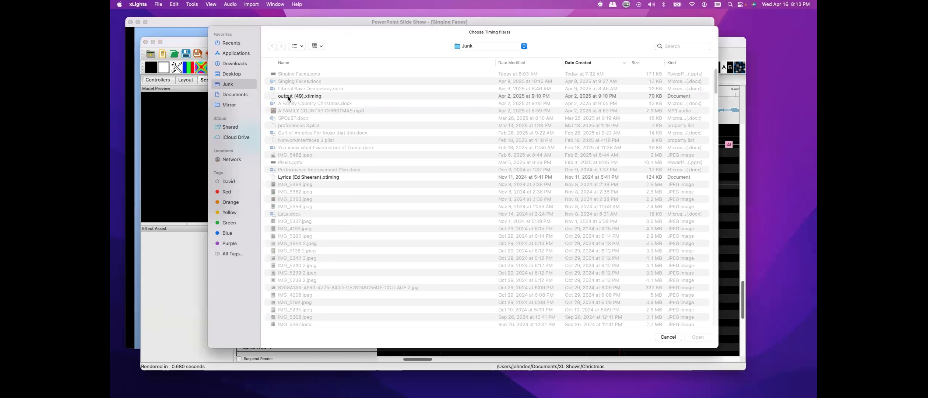
left_click(288, 97)
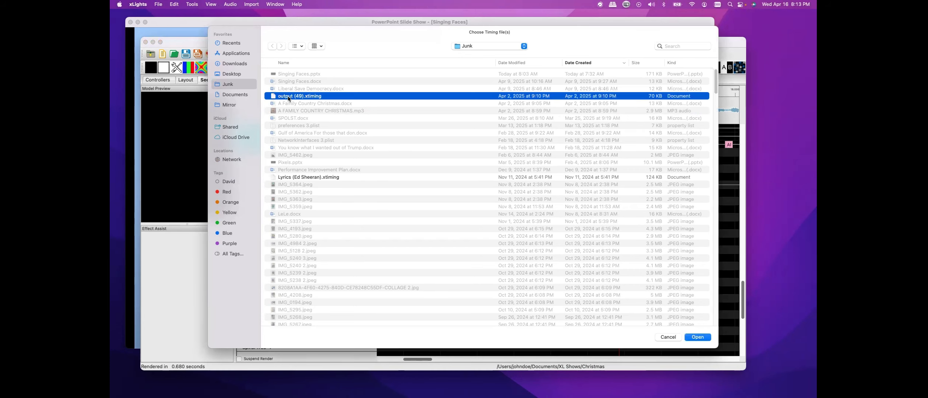
double_click(288, 97)
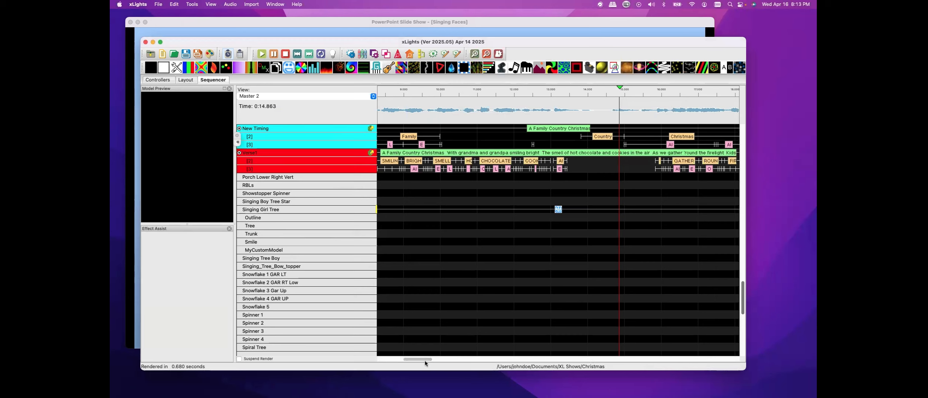
Set the Singing Girl Tree Faces effect to take its mouth movements from the newly imported timing track
left_click_drag(424, 359, 388, 359)
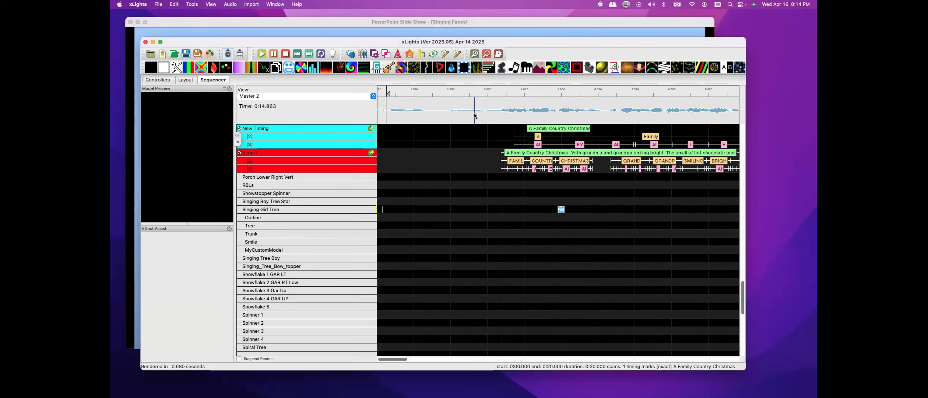
left_click(564, 211)
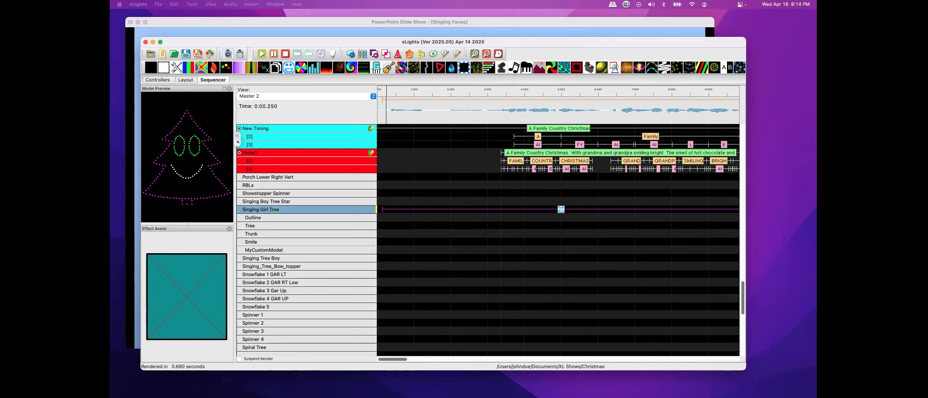
left_click(350, 54)
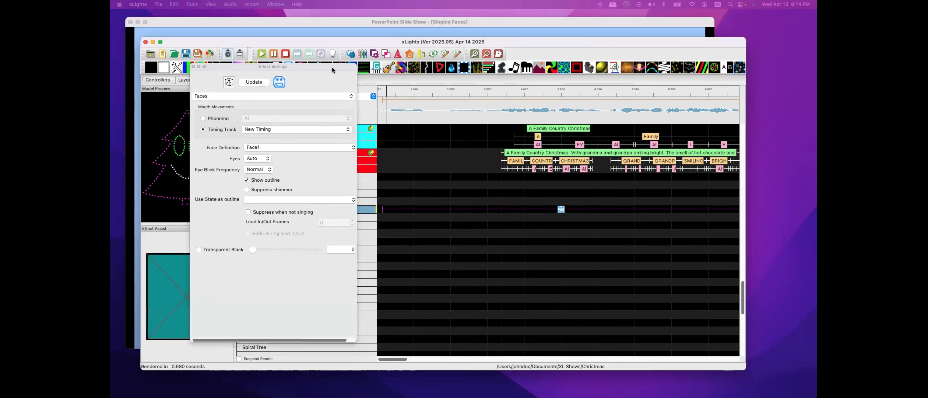
left_click(345, 130)
left_click(255, 138)
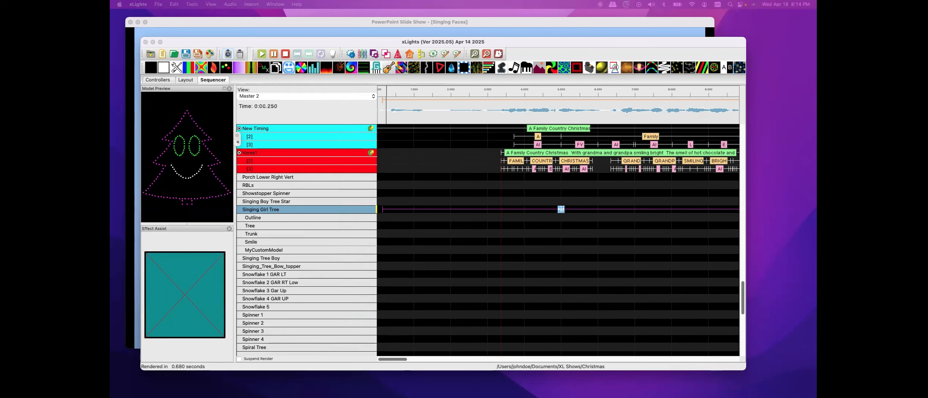
Play the sequence from the start to preview the mouth movements with the new track
left_click(381, 110)
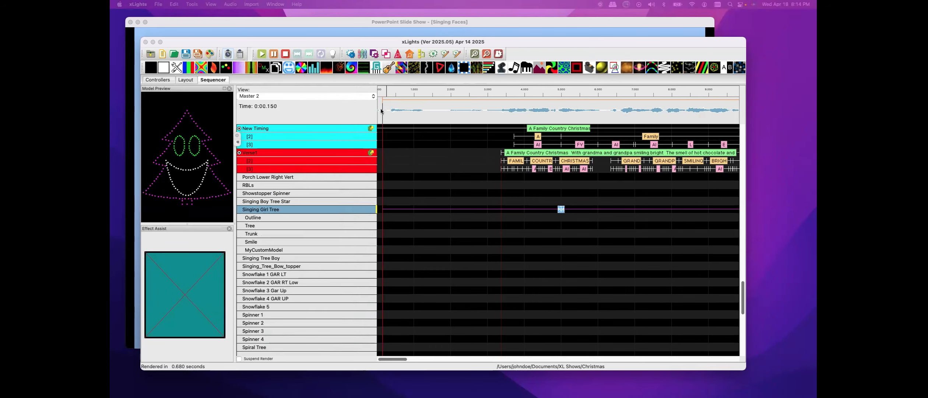
left_click(262, 54)
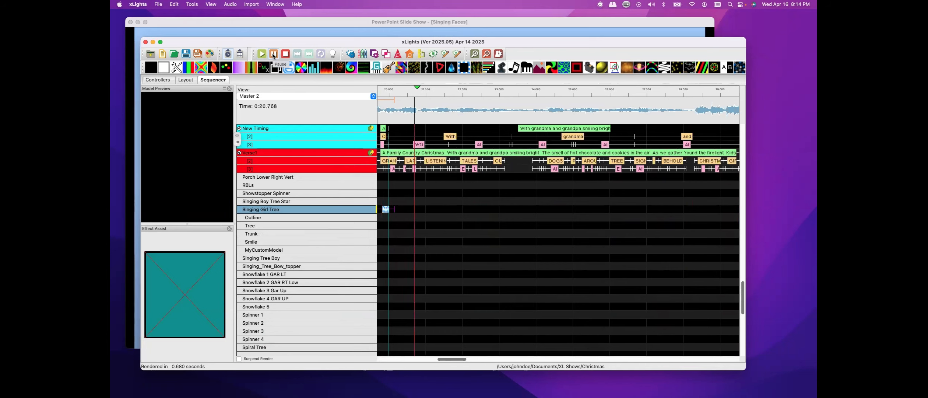
left_click(273, 54)
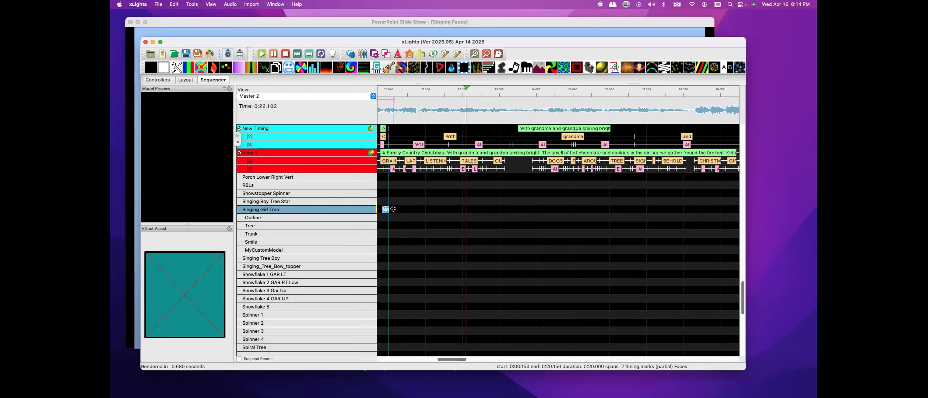
Stretch the Singing Girl Tree's Faces effect so it spans the whole visible section of the song
left_click_drag(394, 209, 738, 207)
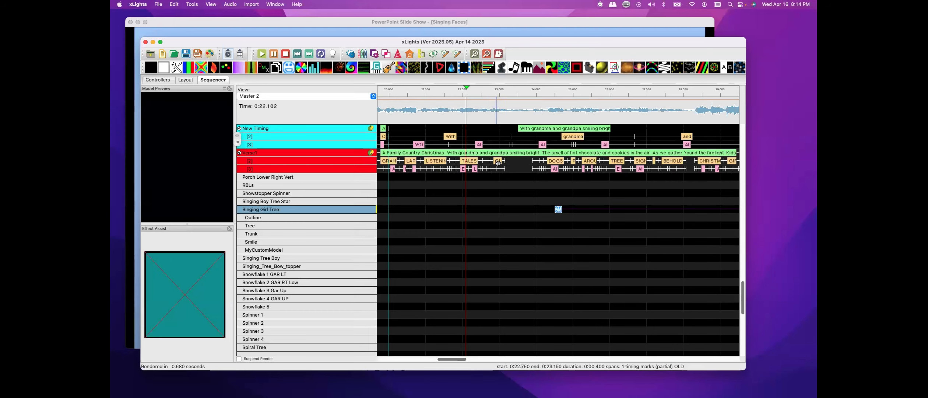
left_click(486, 54)
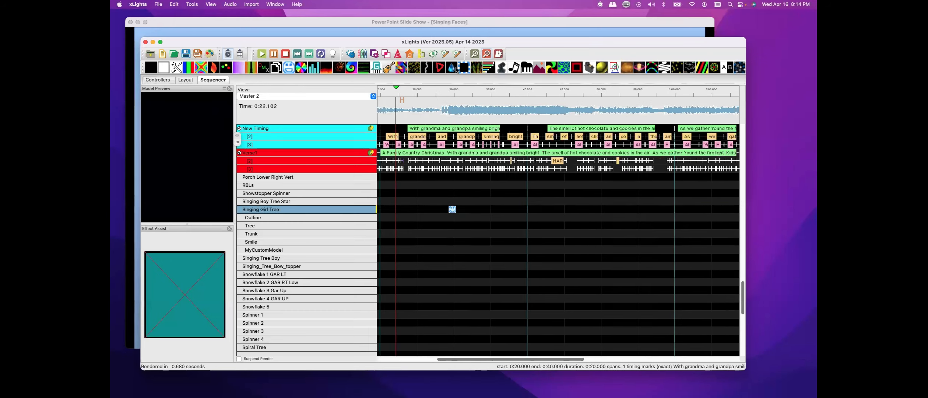
left_click(475, 55)
left_click(475, 54)
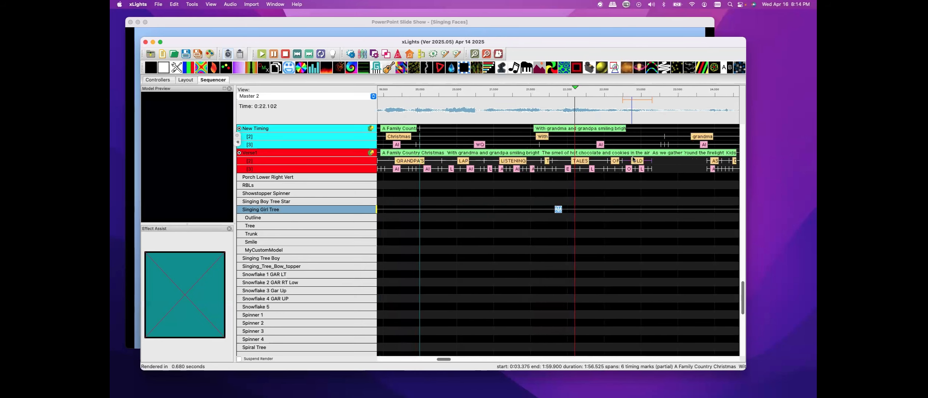
Adjust the timing of the word mark OLD in the red lyric track and break it down into phonemes
left_click(654, 162)
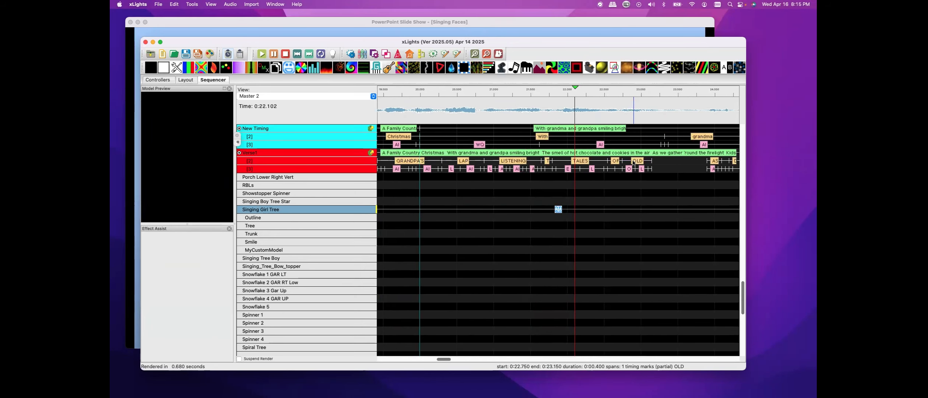
left_click_drag(653, 164, 682, 162)
right_click(654, 161)
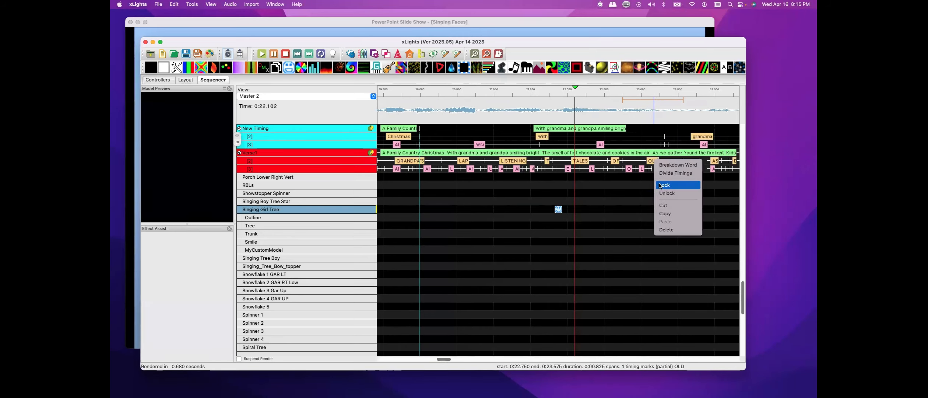
left_click(664, 164)
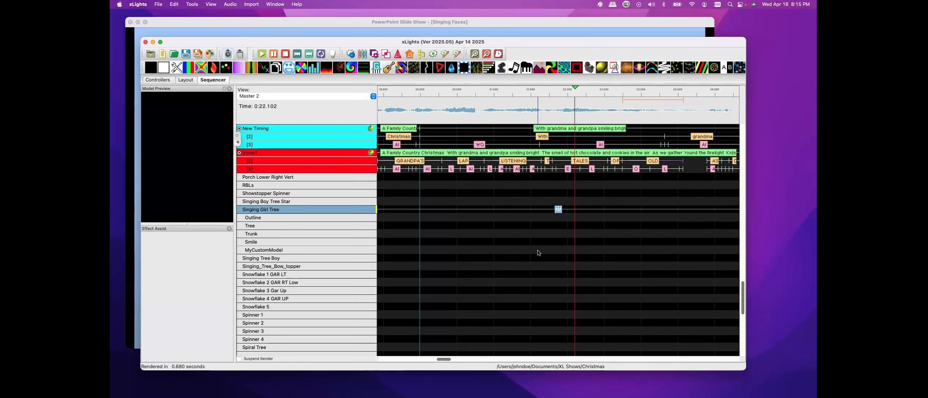
Copy the word mark AS from the red lyric track's word row
left_click_drag(446, 358, 458, 360)
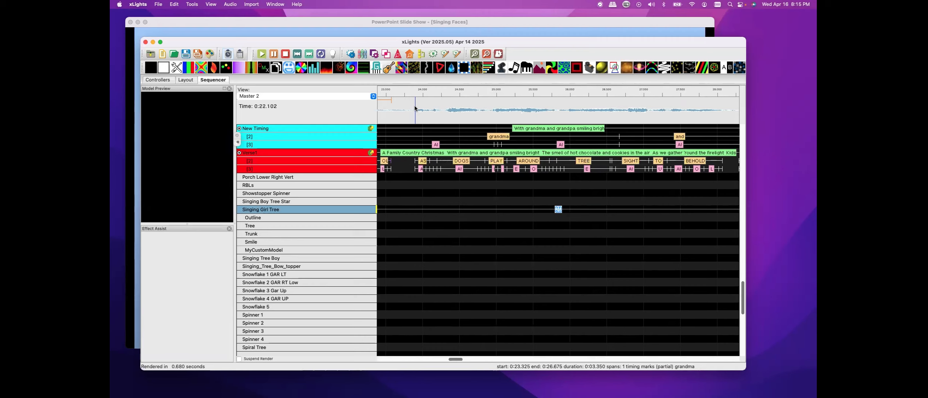
left_click(475, 55)
left_click(475, 54)
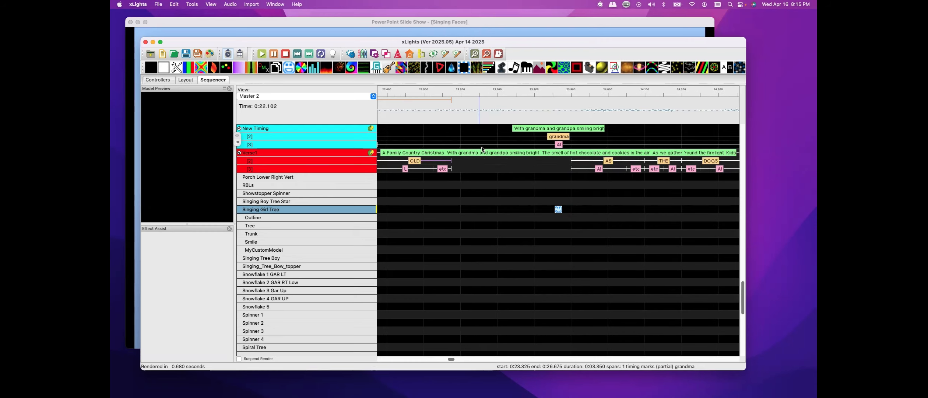
right_click(609, 162)
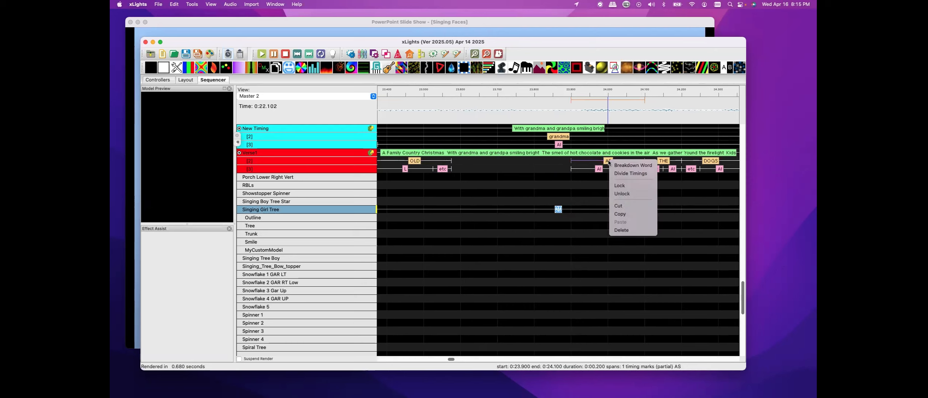
left_click(626, 213)
Paste the copied word mark into the empty gap after OLD in the word row
left_click(470, 162)
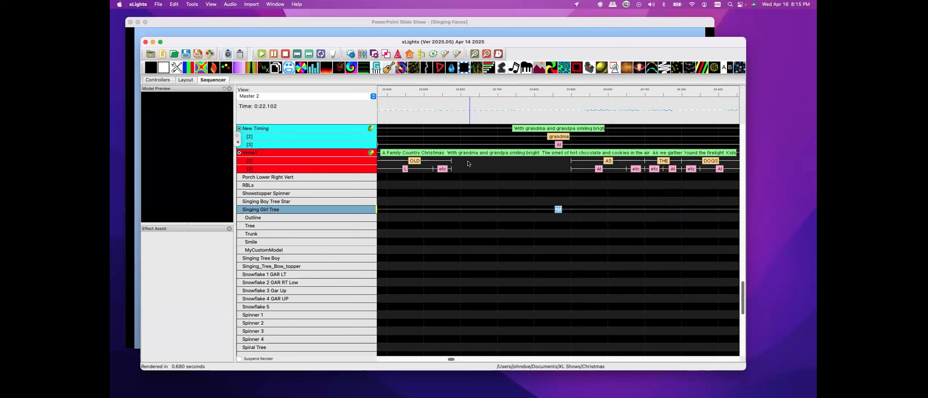
right_click(470, 163)
left_click(481, 202)
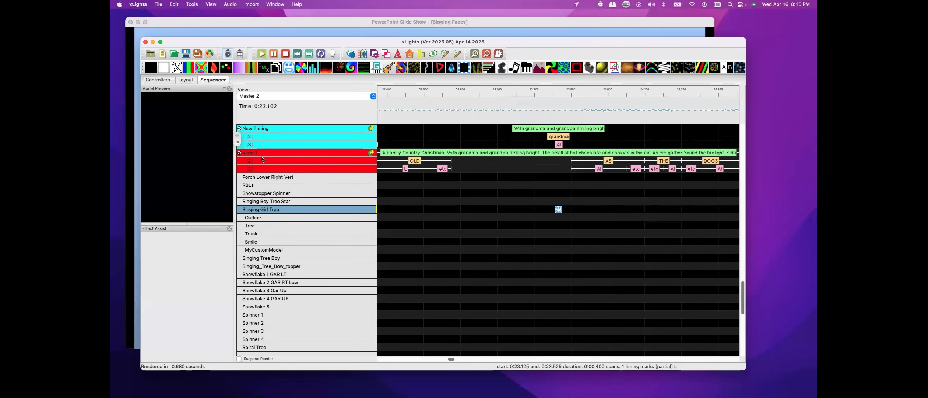
left_click(239, 153)
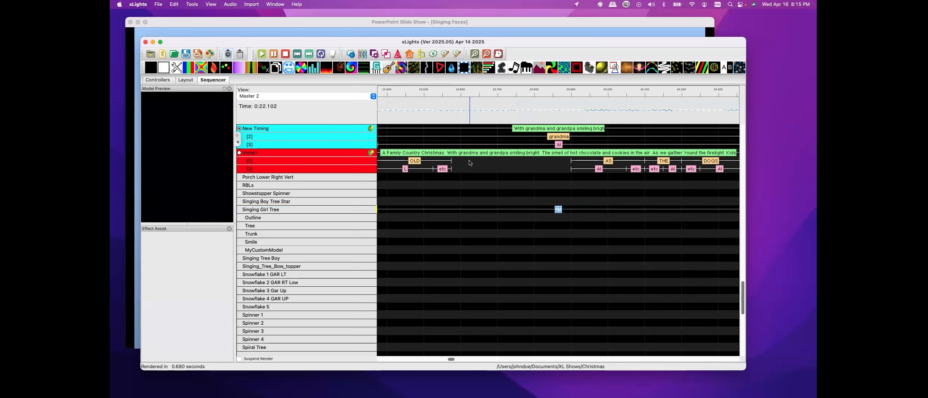
right_click(469, 162)
left_click(481, 201)
right_click(608, 161)
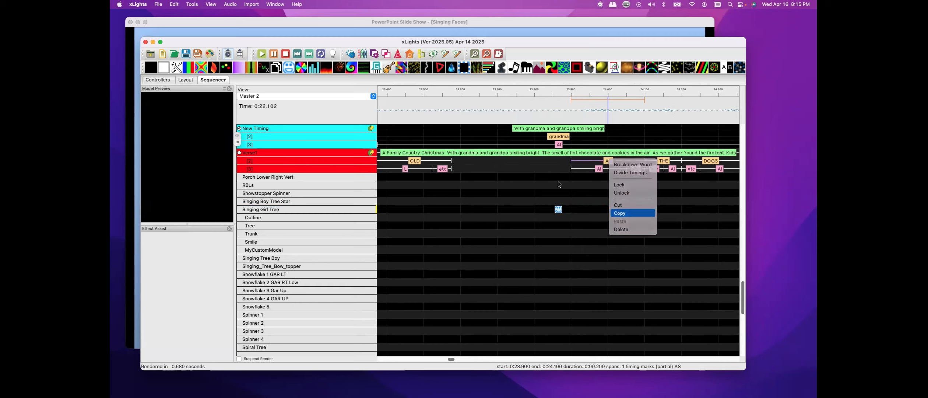
left_click(477, 166)
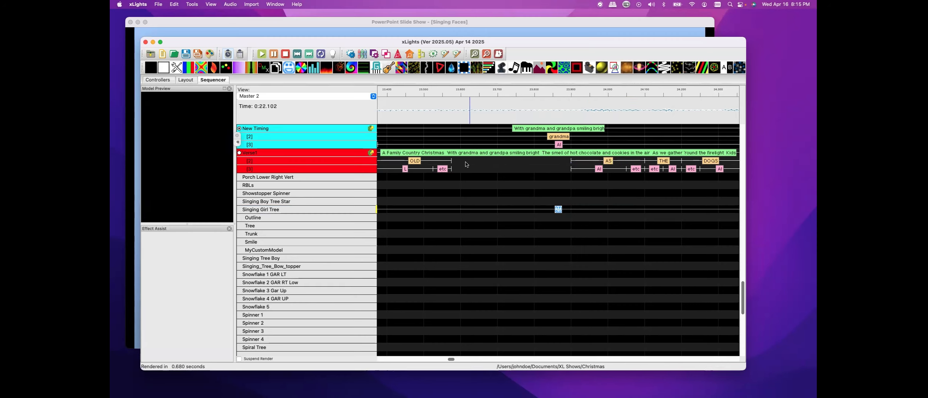
right_click(465, 164)
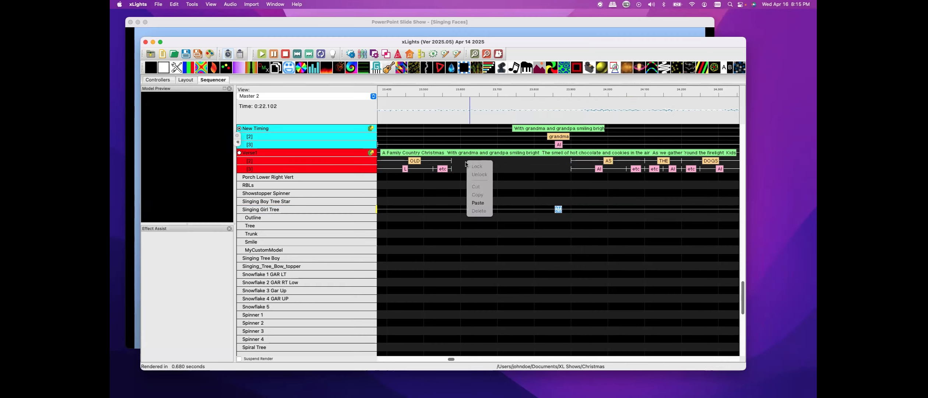
left_click(239, 130)
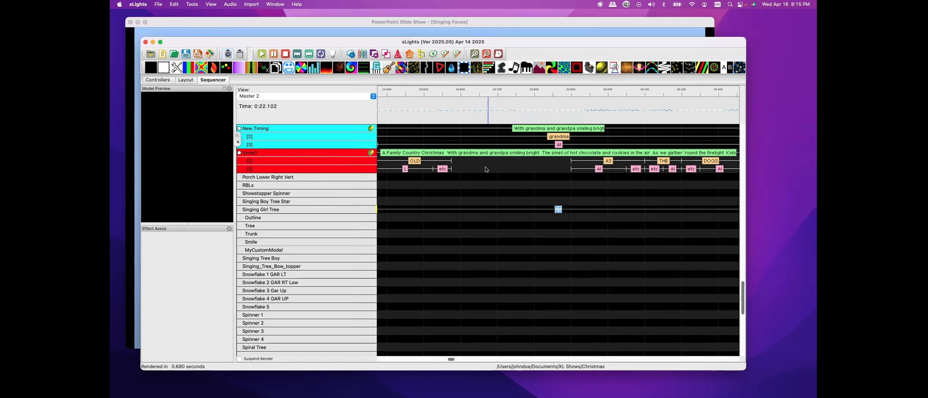
right_click(468, 164)
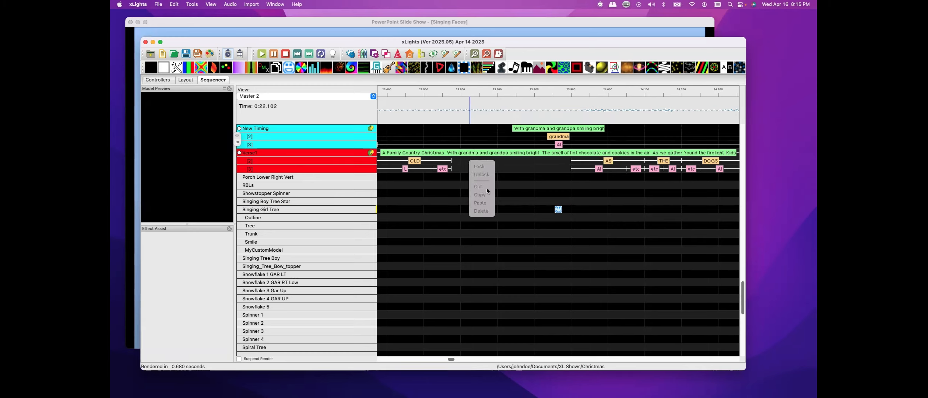
left_click(528, 155)
right_click(473, 164)
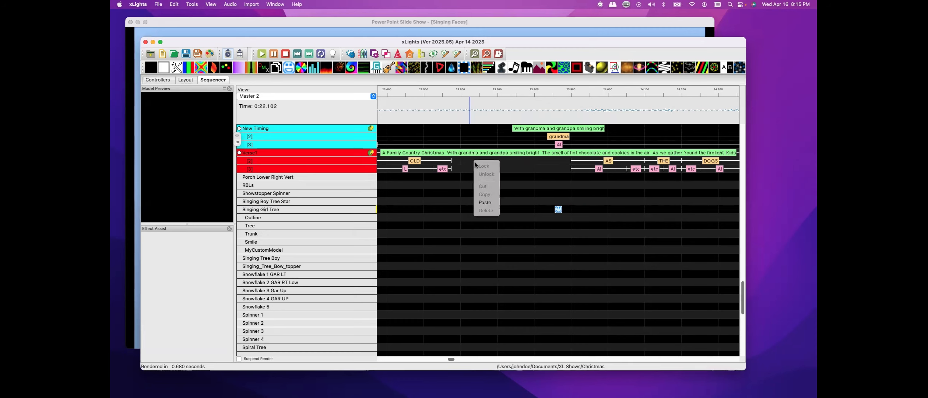
left_click(487, 203)
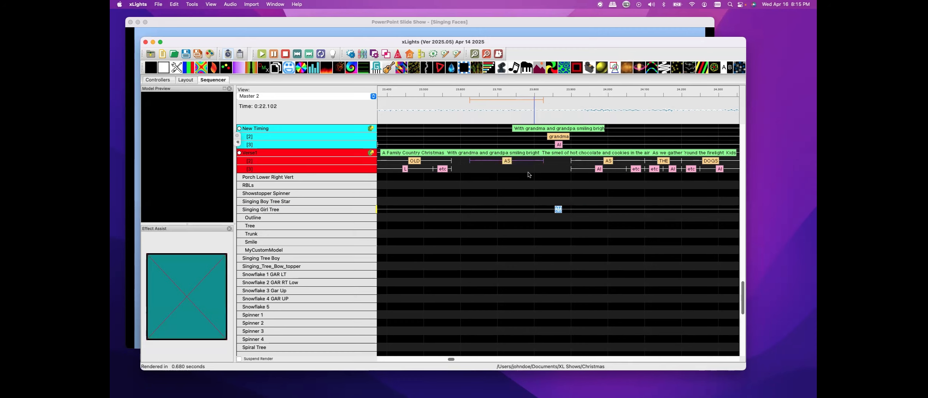
Rename the pasted word mark to Halloween
double_click(507, 161)
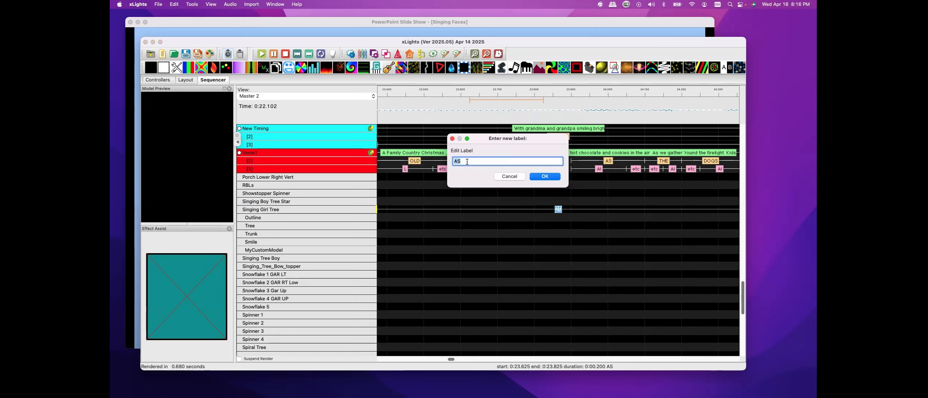
type("Halloween")
left_click(532, 177)
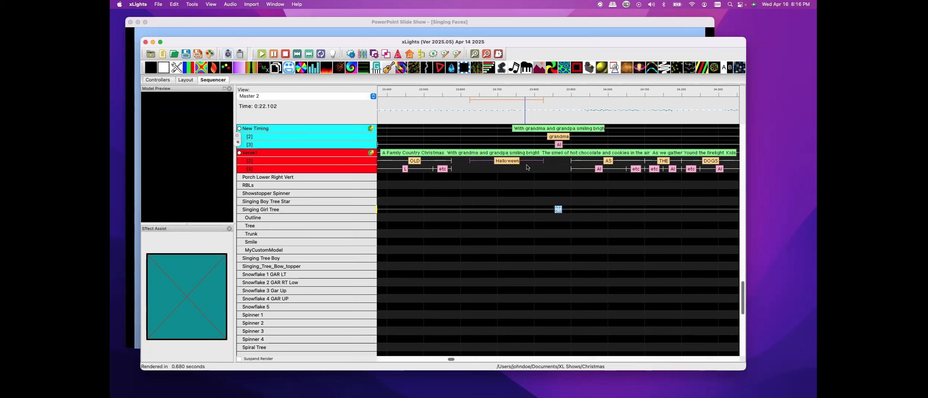
Break down the Halloween word mark into phonemes
left_click(507, 162)
right_click(507, 163)
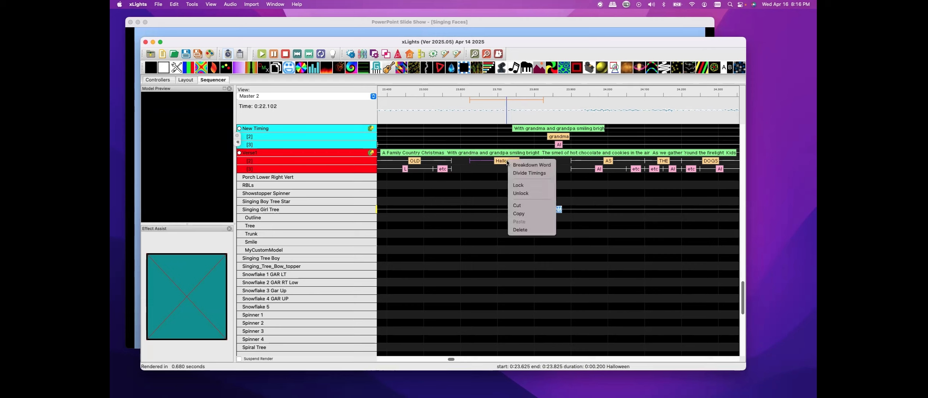
left_click(531, 164)
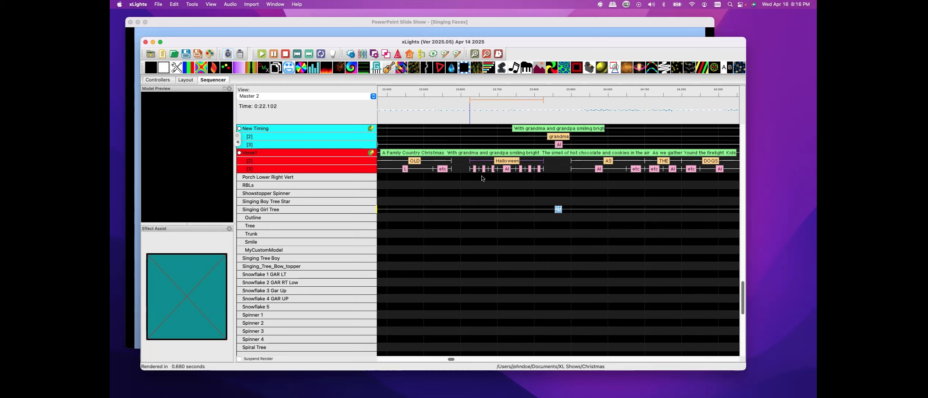
left_click(396, 110)
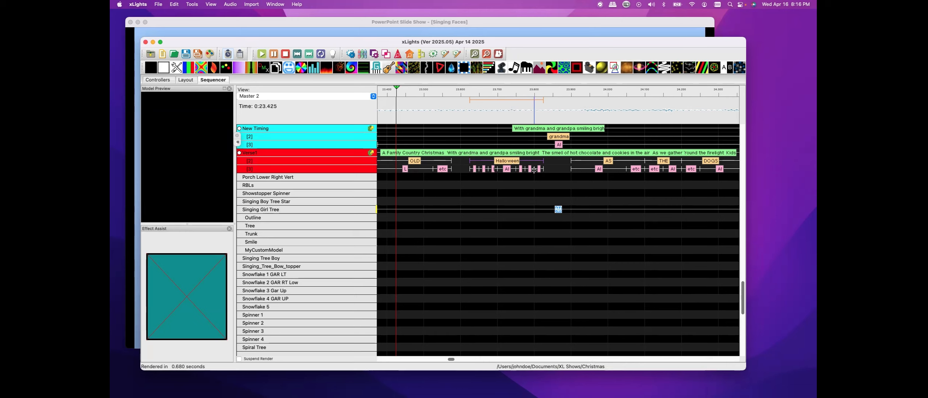
left_click(599, 170)
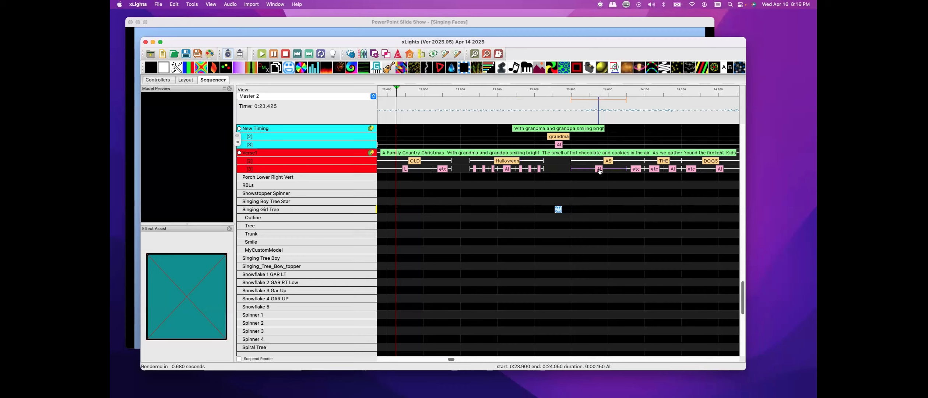
double_click(600, 169)
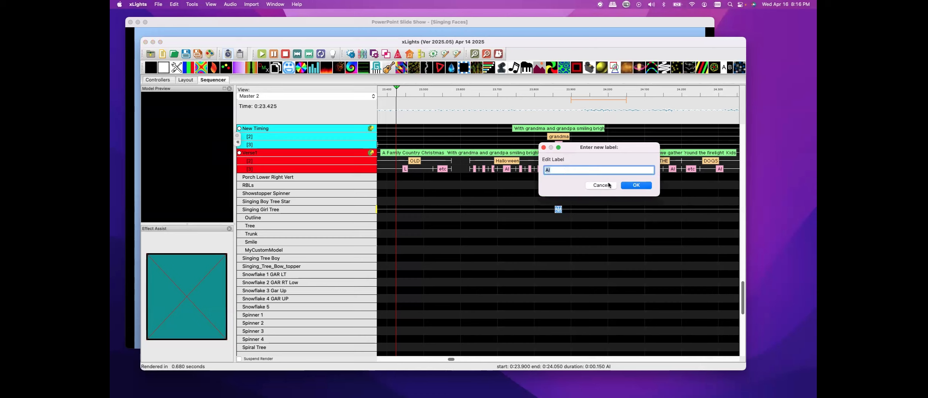
left_click(637, 185)
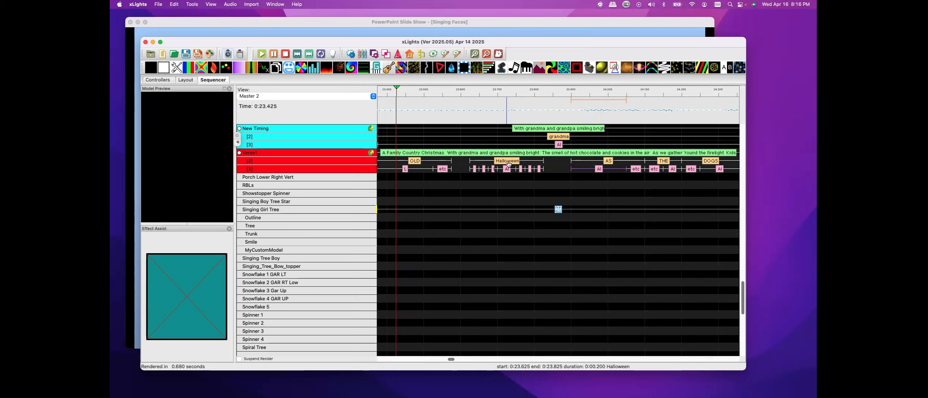
Delete the Halloween word mark along with all of its phoneme marks
key("Delete")
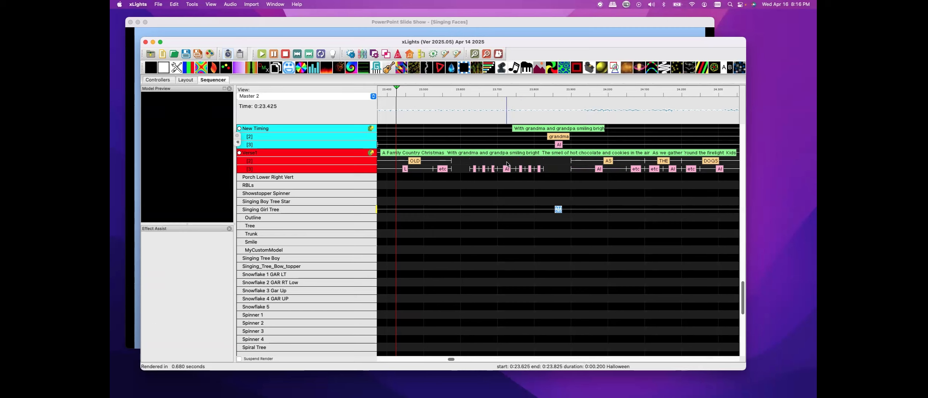
left_click_drag(482, 173, 543, 177)
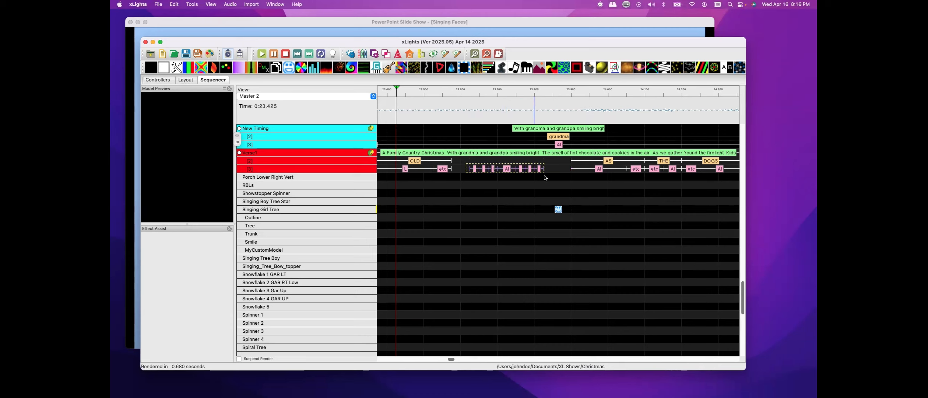
key("Delete")
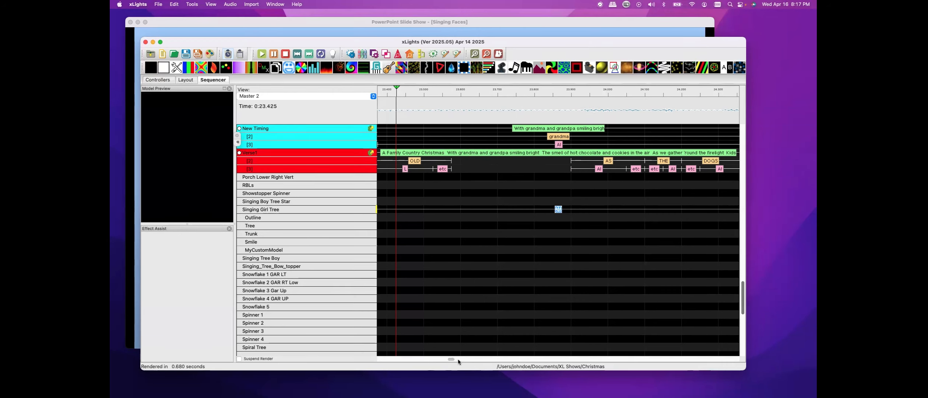
Play the sequence from near the beginning to preview the Singing Girl Tree's mouth movements
left_click_drag(450, 359, 378, 359)
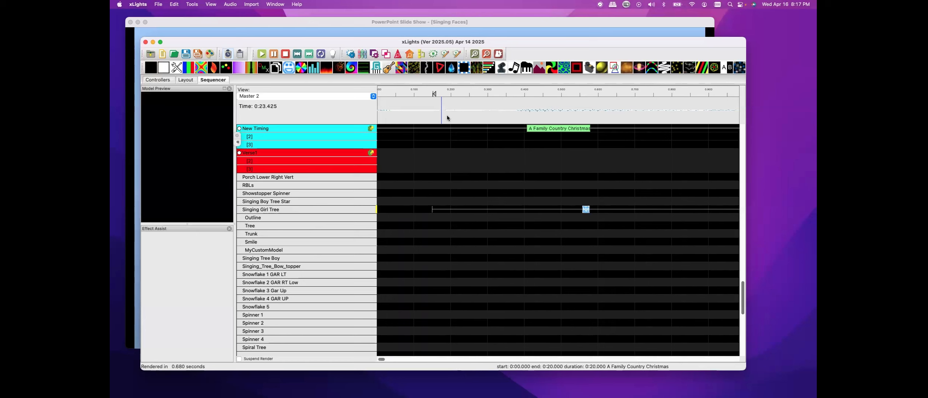
left_click(447, 117)
left_click(262, 54)
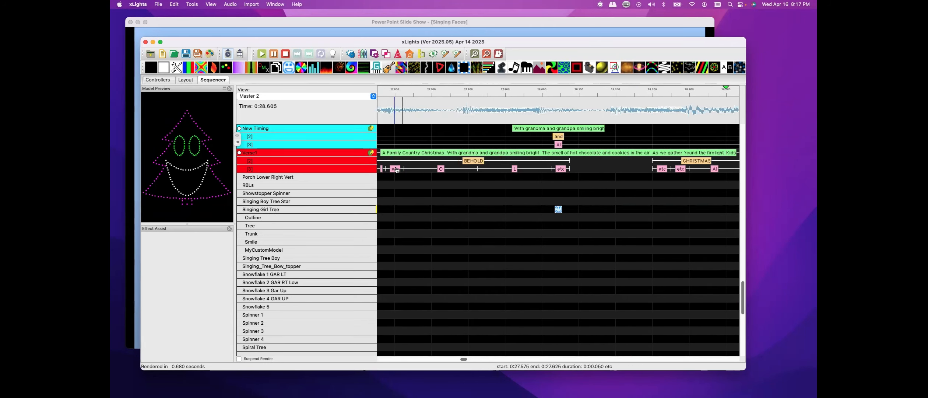
left_click(274, 53)
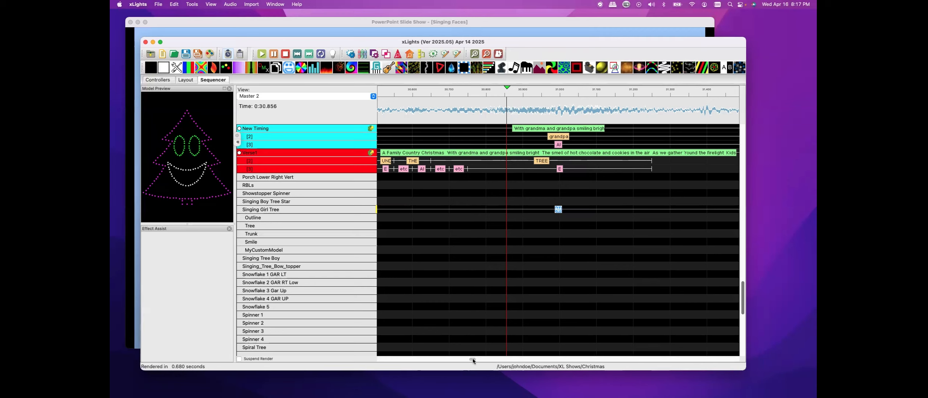
left_click_drag(472, 360, 480, 359)
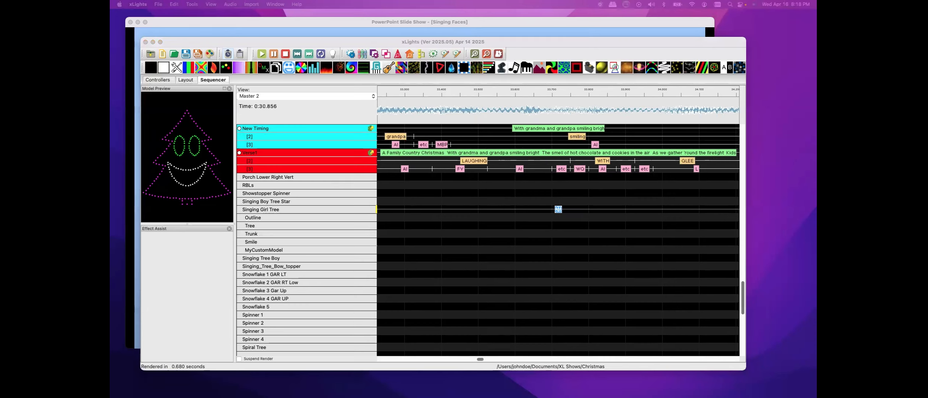
Switch to Chrome and download the Autolyrics timing file for A FAMILY COUNTRY CHRISTMAS.mp3, returning to xLights
left_click_drag(110, 22, 202, 25)
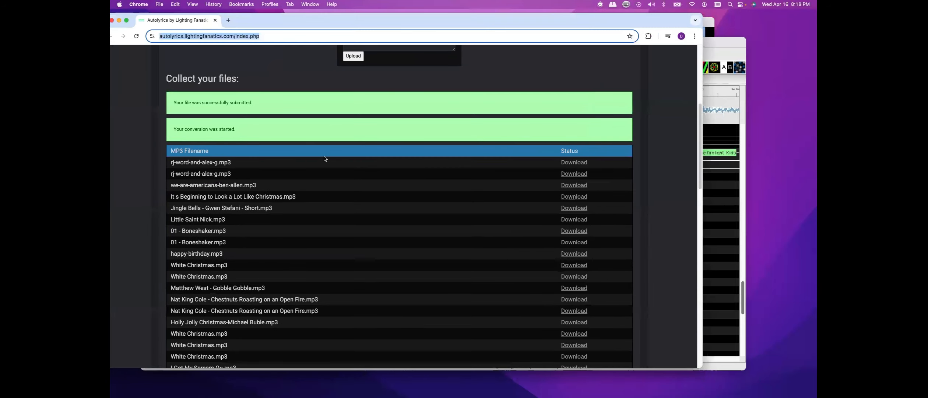
left_click(137, 35)
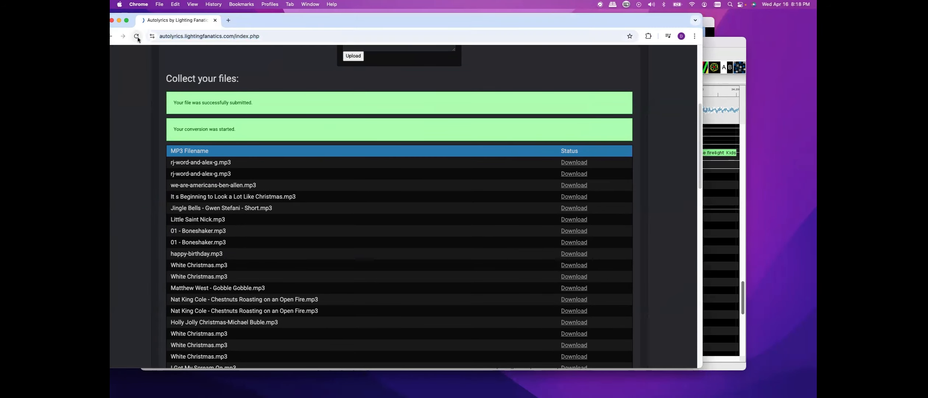
scroll(382, 177, "down", 20)
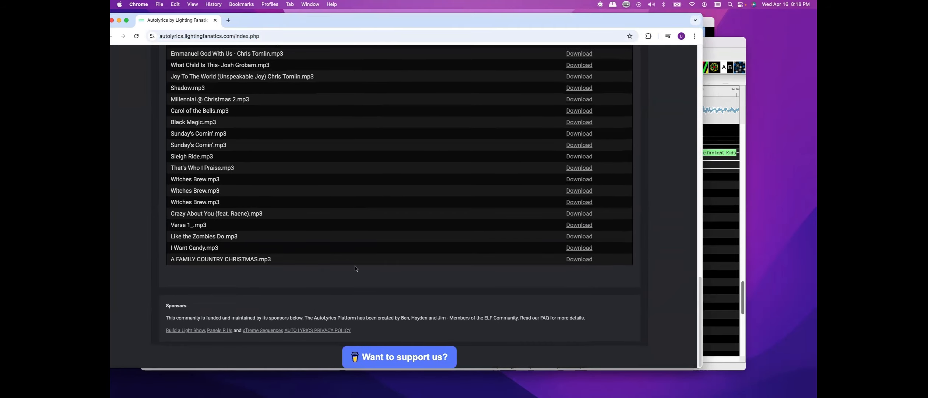
left_click(578, 263)
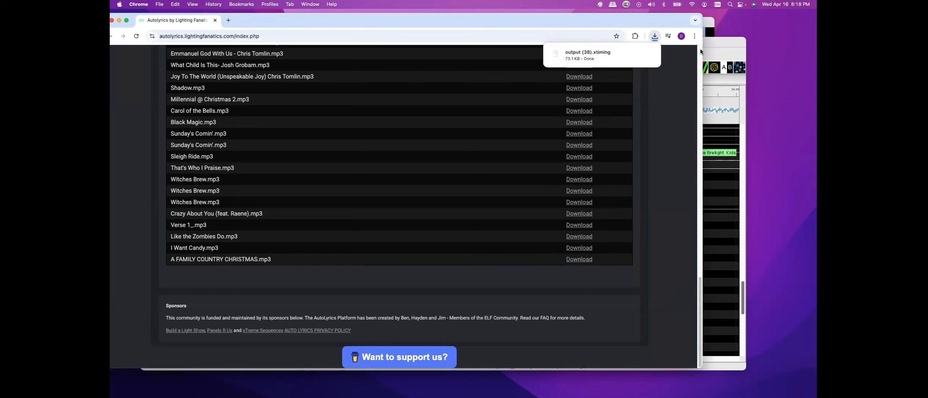
mouse_move(561, 59)
left_click_drag(204, 24, 37, 23)
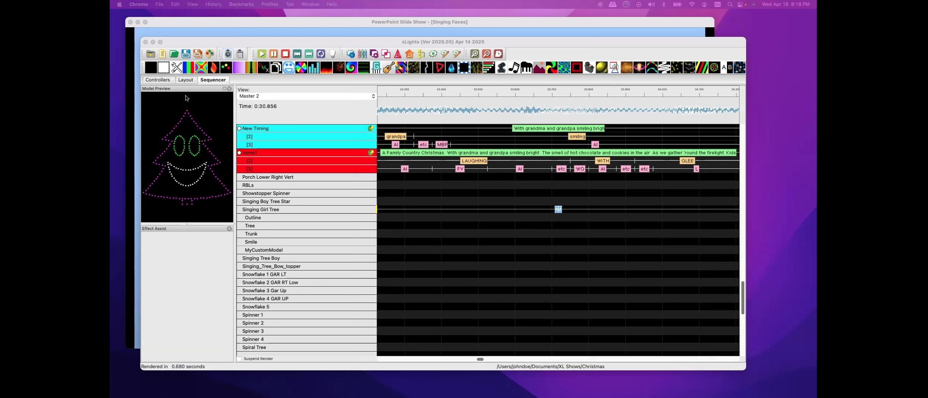
Open the EFL Snowman's Cheeky face definition and inspect the nodes assigned to Mouth - E without saving
left_click(190, 80)
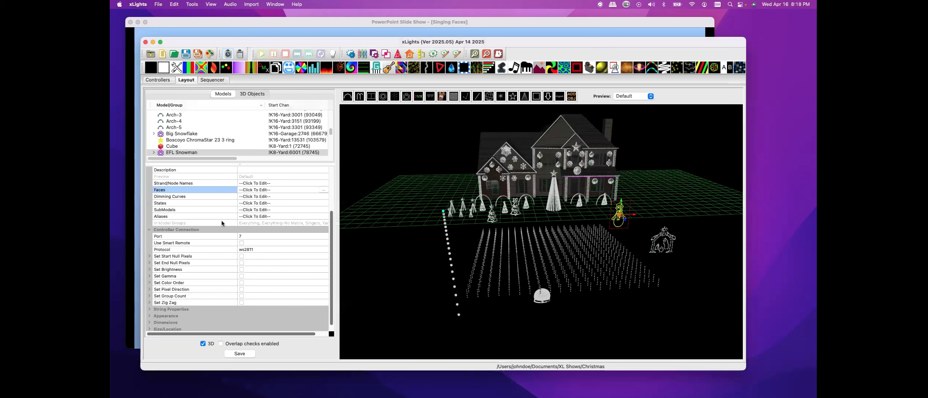
left_click(324, 190)
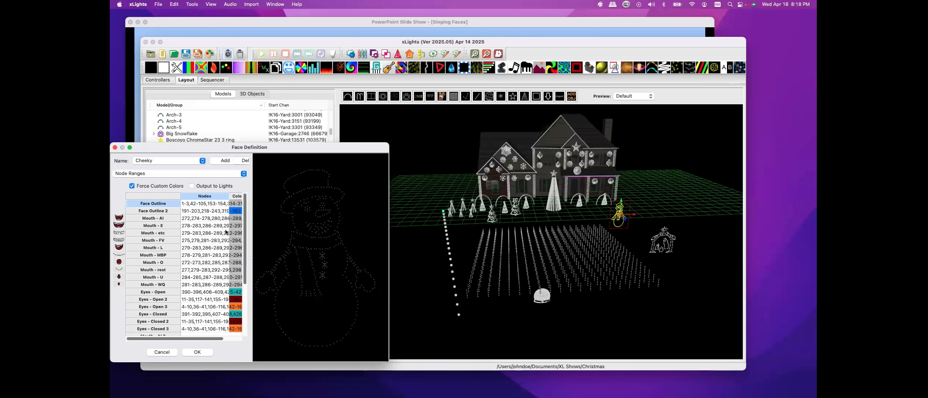
left_click(154, 227)
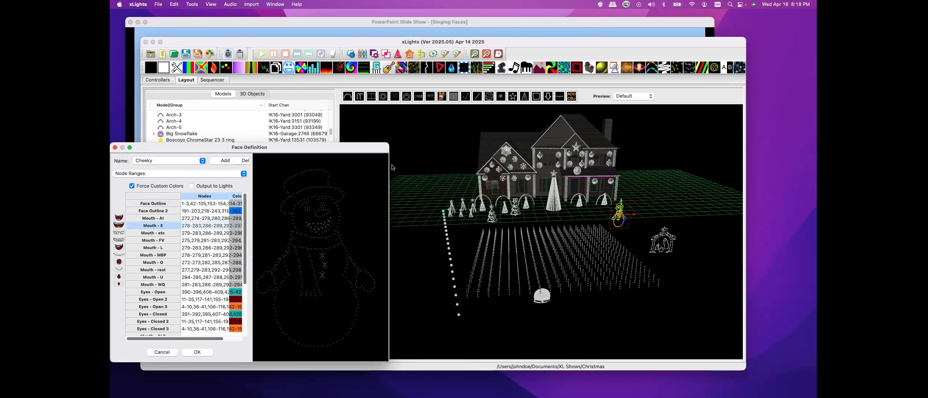
left_click_drag(389, 167, 559, 225)
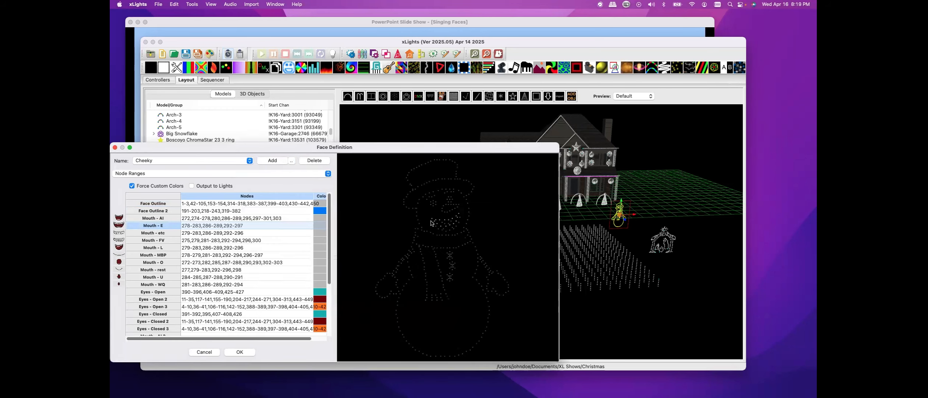
double_click(244, 225)
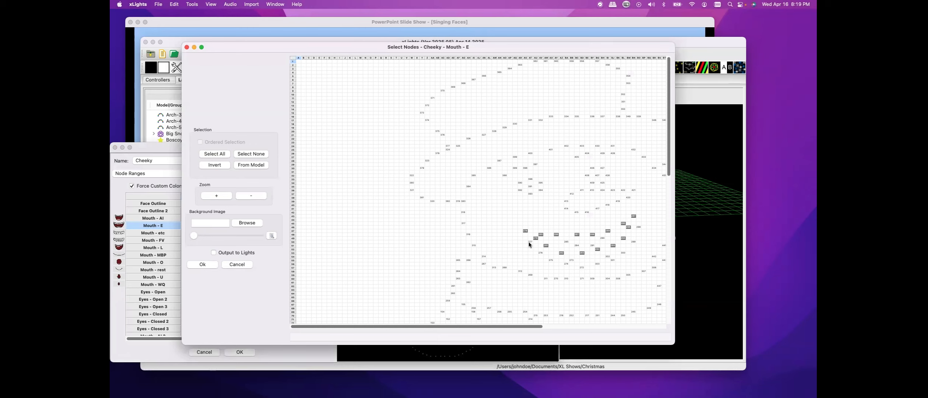
scroll(403, 259, "down", 10)
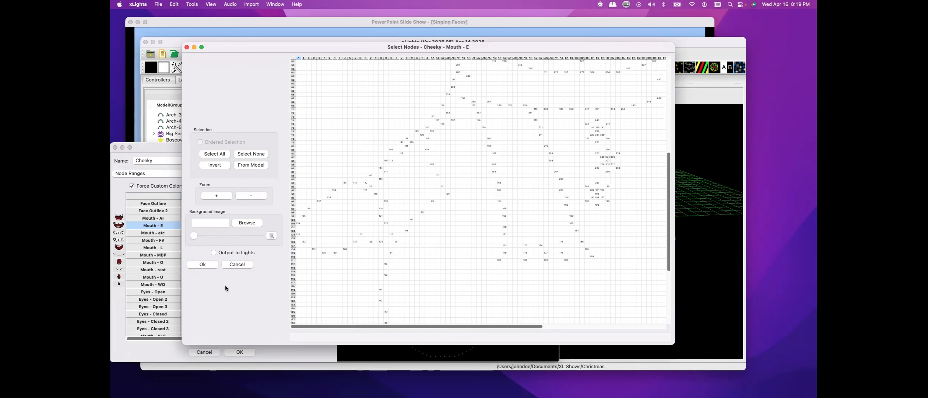
scroll(408, 242, "up", 10)
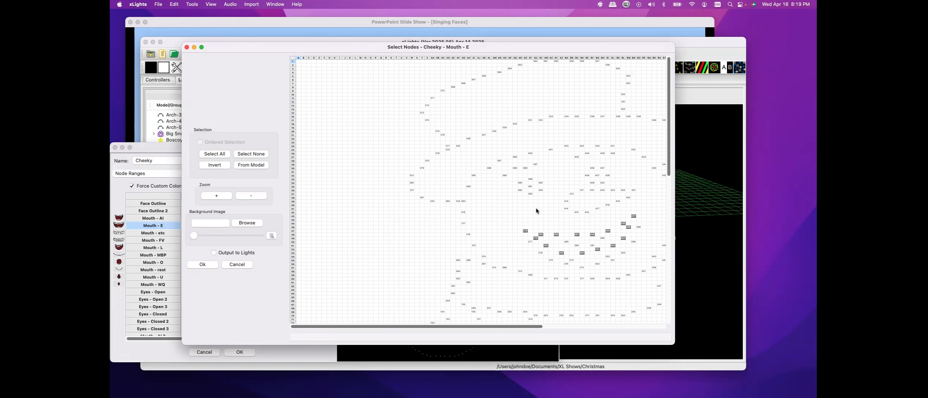
left_click(187, 48)
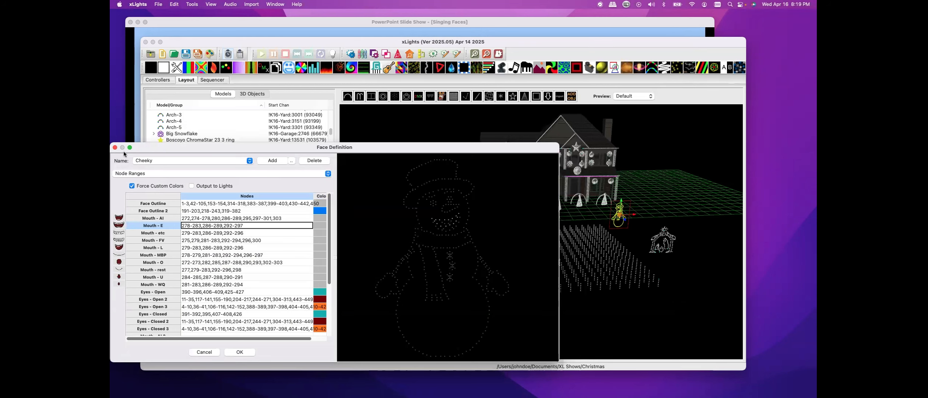
left_click(207, 351)
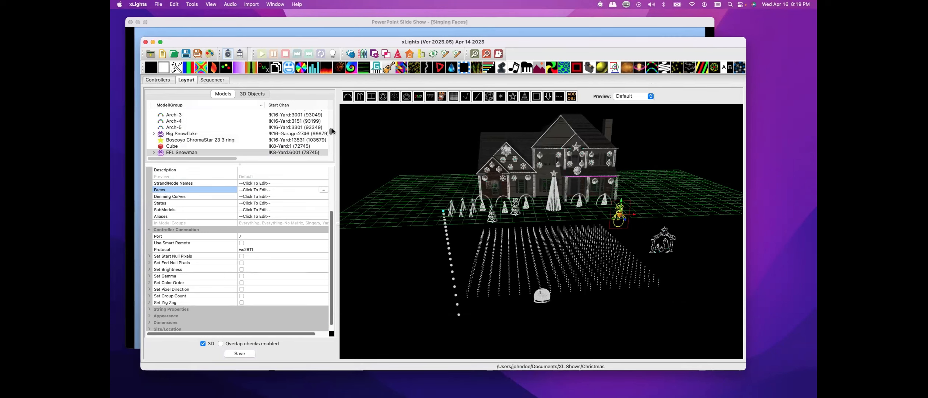
Add a Faces effect to the Matrix model from about 0:33.3 to 0:36.7
left_click(217, 80)
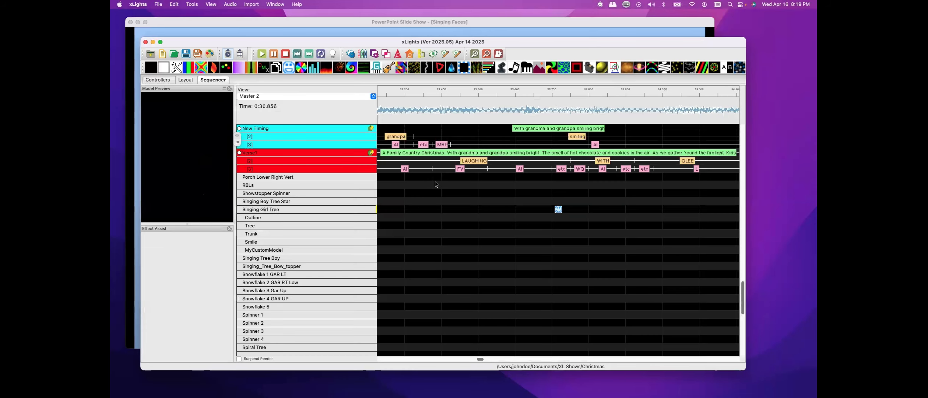
scroll(316, 209, "down", 10)
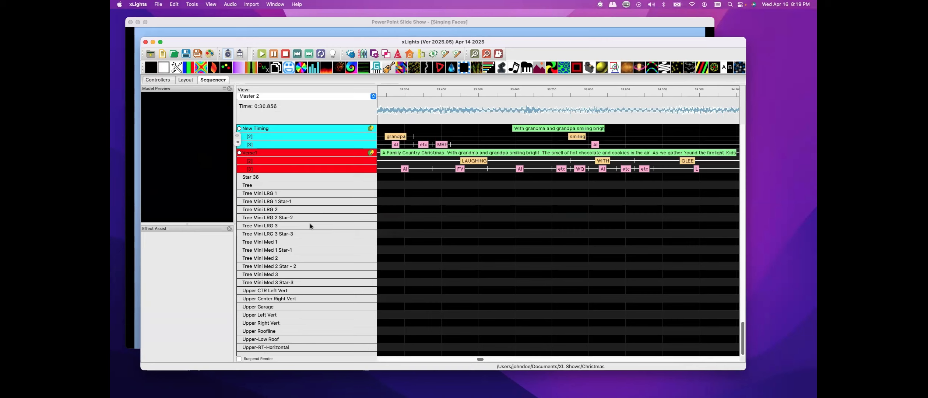
scroll(310, 226, "up", 10)
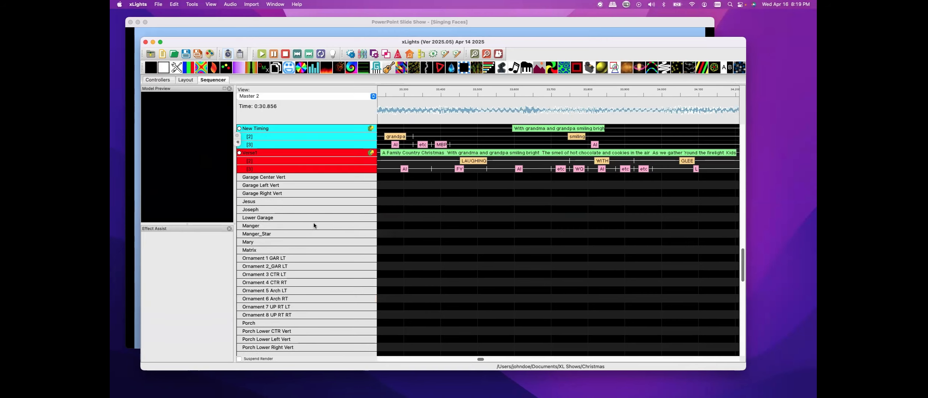
double_click(296, 250)
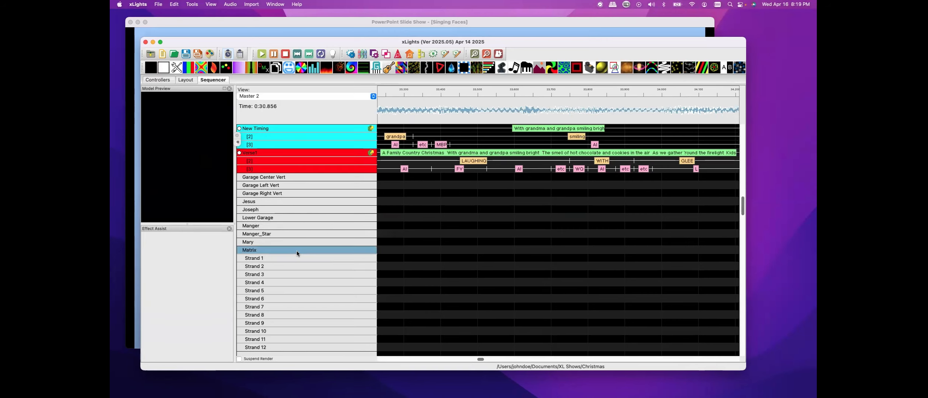
left_click(394, 253)
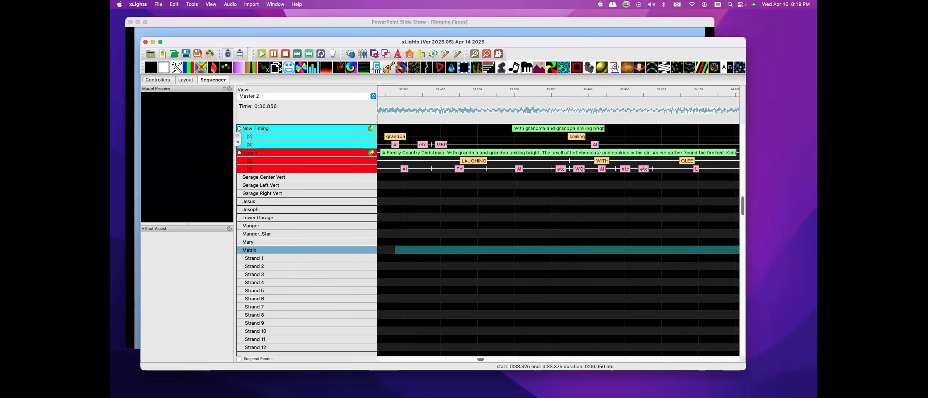
left_click_drag(288, 67, 400, 253)
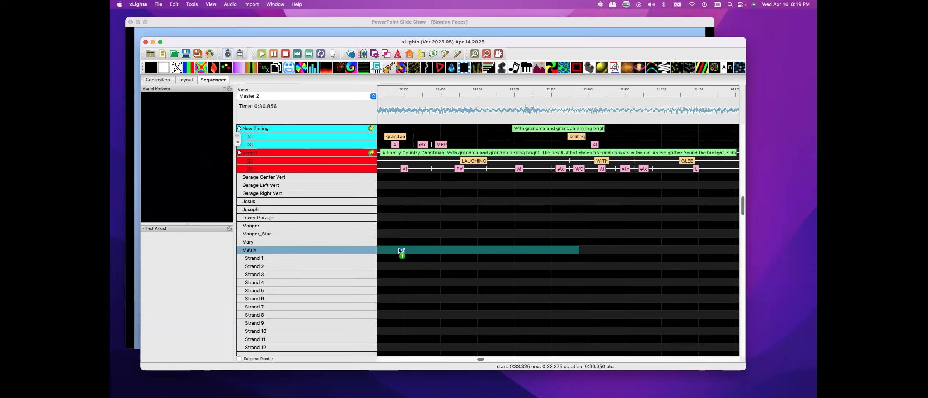
left_click(476, 250)
Open the Faces effect settings and preview the Happy Face and Sia 2 face definitions on the Matrix
mouse_move(111, 65)
left_mouse_down()
mouse_move(619, 71)
mouse_move(110, 70)
left_mouse_up()
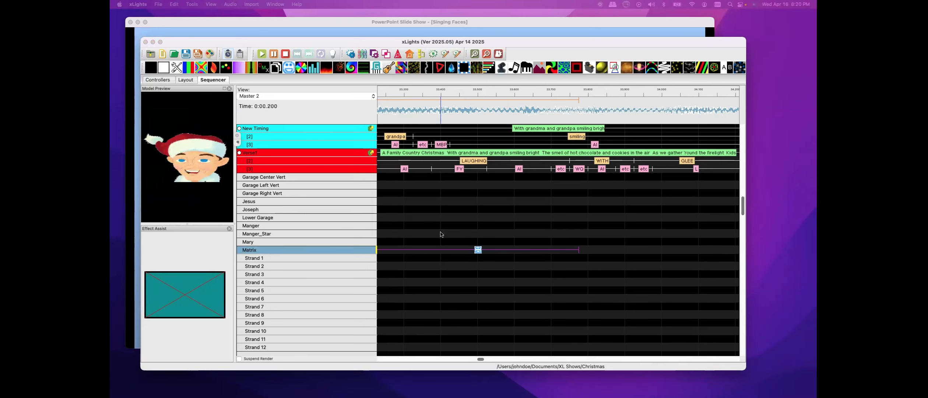
left_click_drag(205, 63, 548, 62)
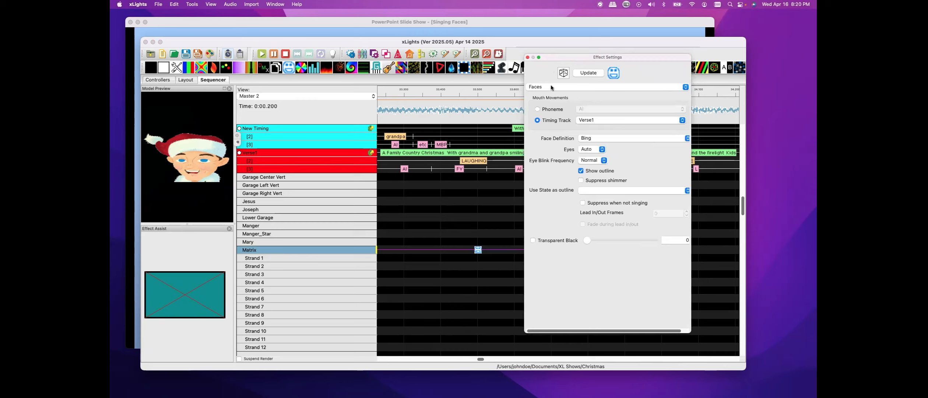
left_click(687, 138)
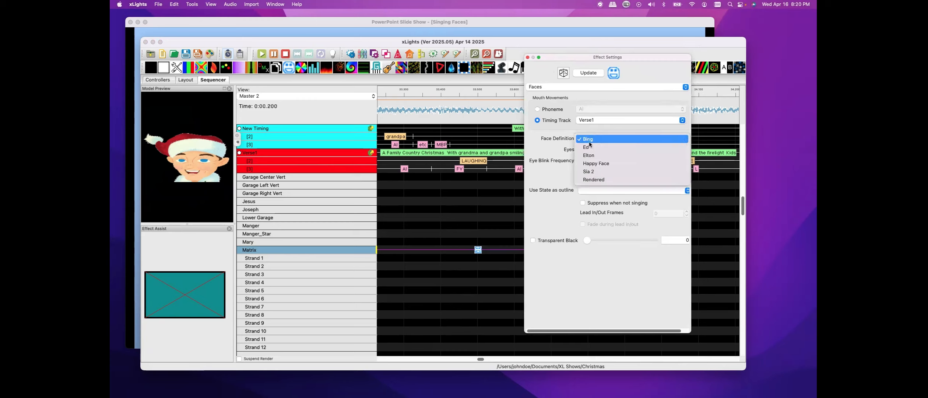
left_click(597, 164)
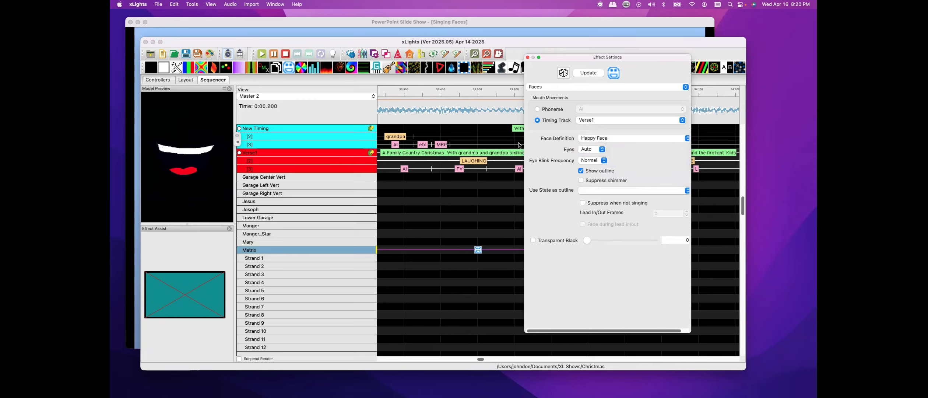
left_click(687, 142)
left_click(591, 148)
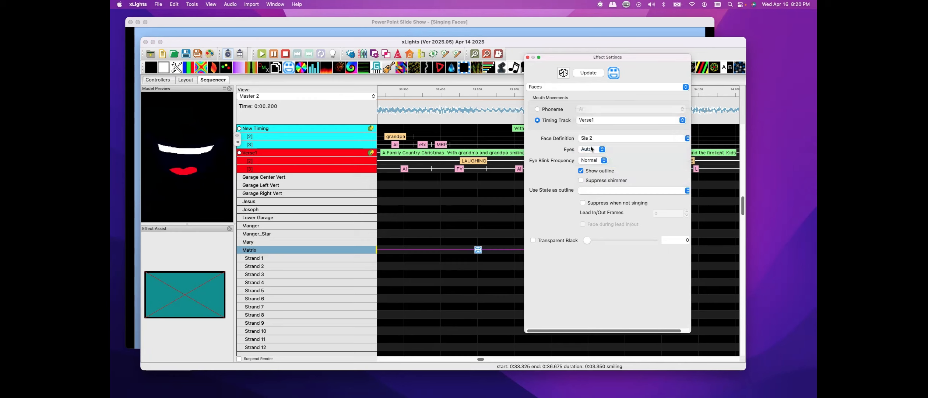
Set the Matrix Faces effect's face definition to Ed, previewing Elton along the way
left_click(687, 138)
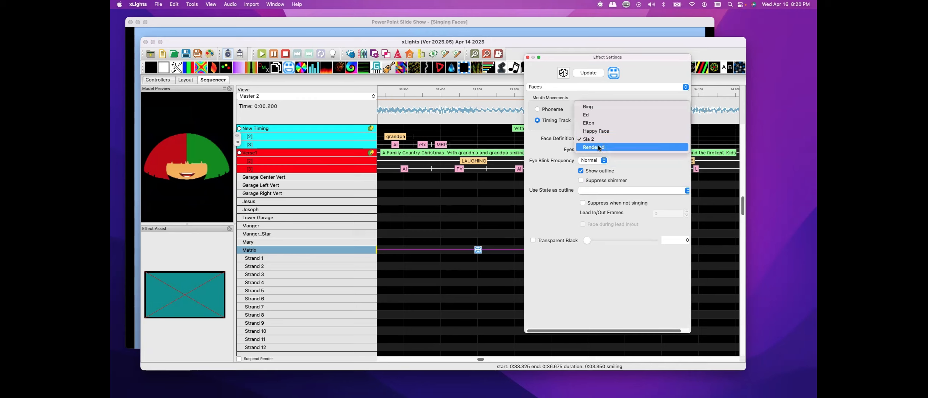
left_click(588, 123)
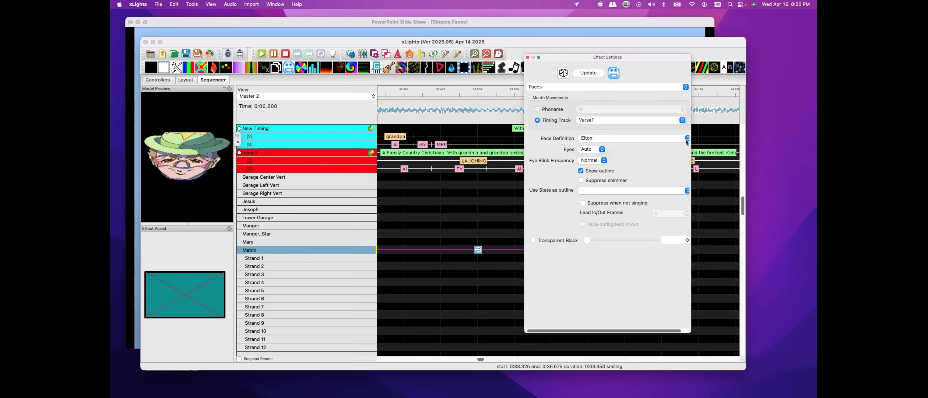
left_click(686, 142)
left_click(589, 132)
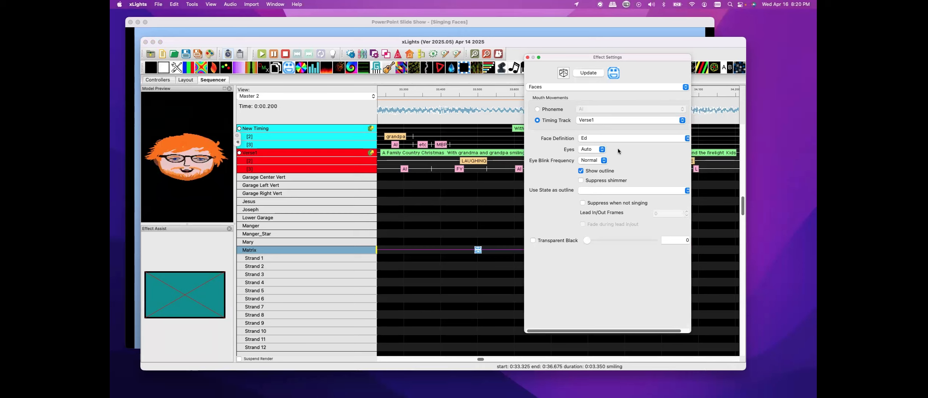
left_click(628, 137)
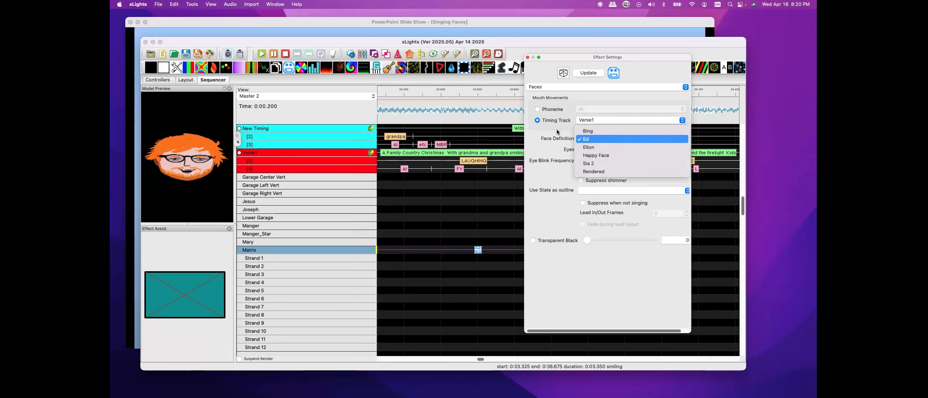
left_click(195, 42)
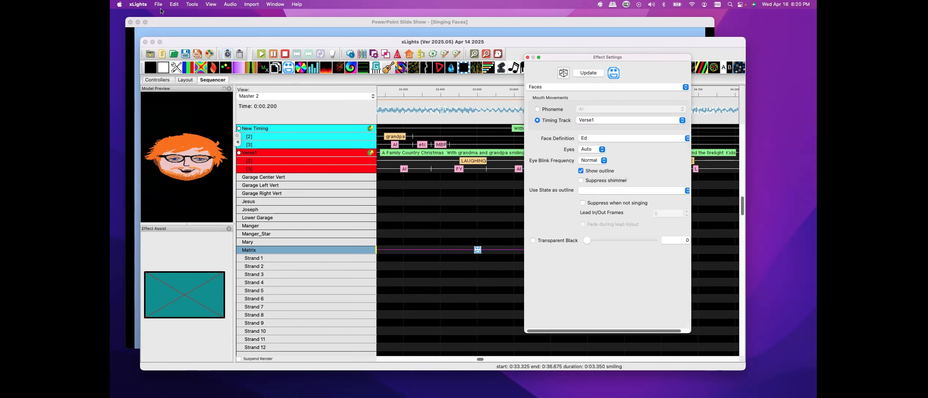
Open the face definitions of the Matrix model in the layout
left_click(186, 80)
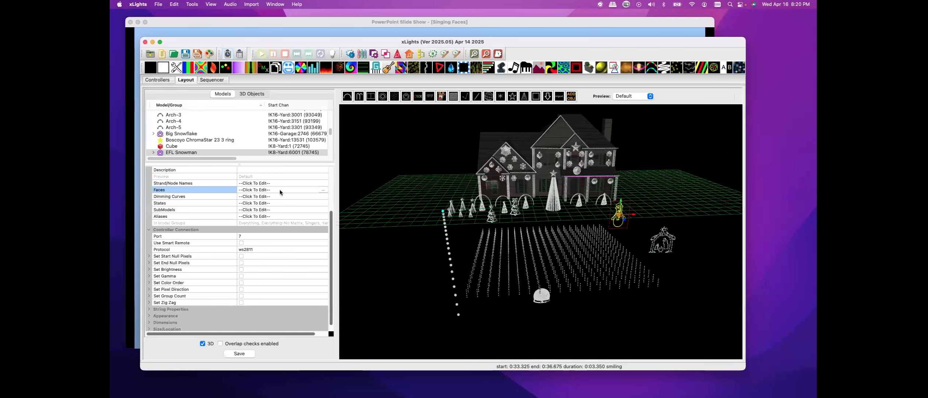
scroll(216, 138, "down", 10)
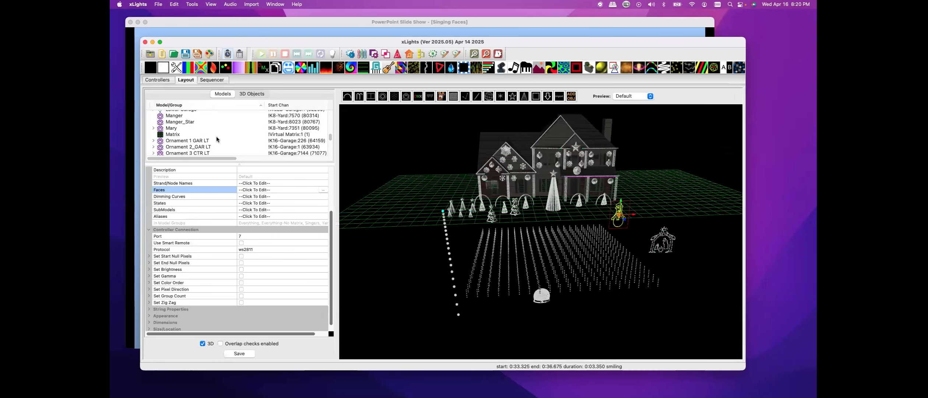
left_click(173, 121)
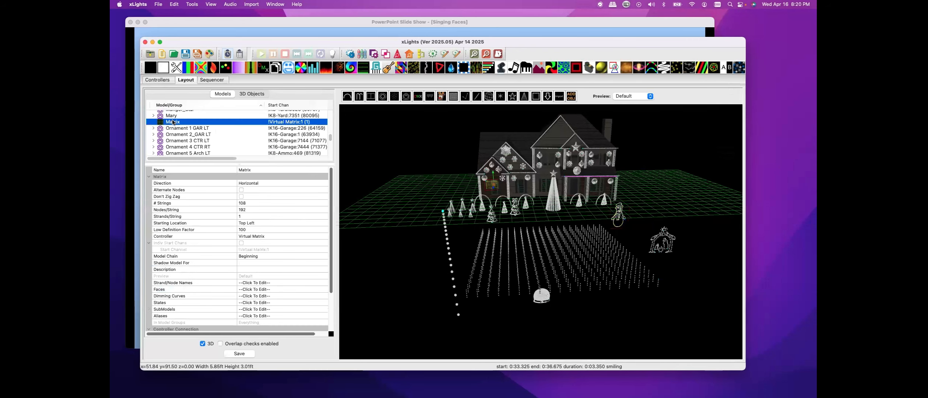
scroll(278, 223, "down", 5)
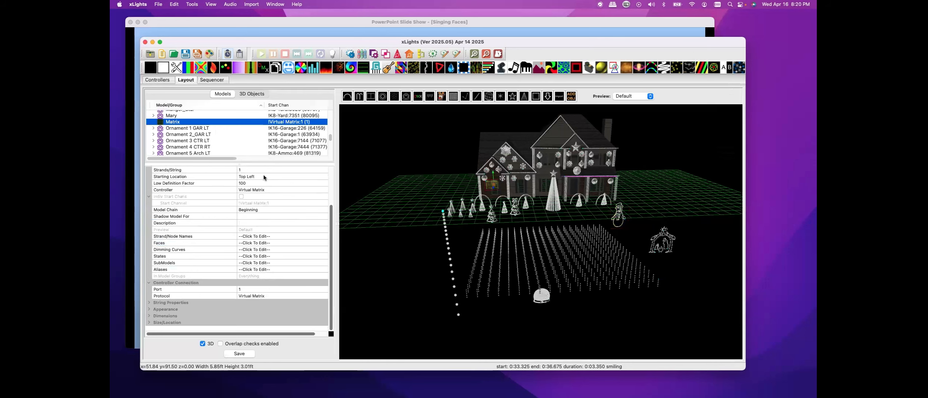
left_click(311, 244)
left_click(322, 243)
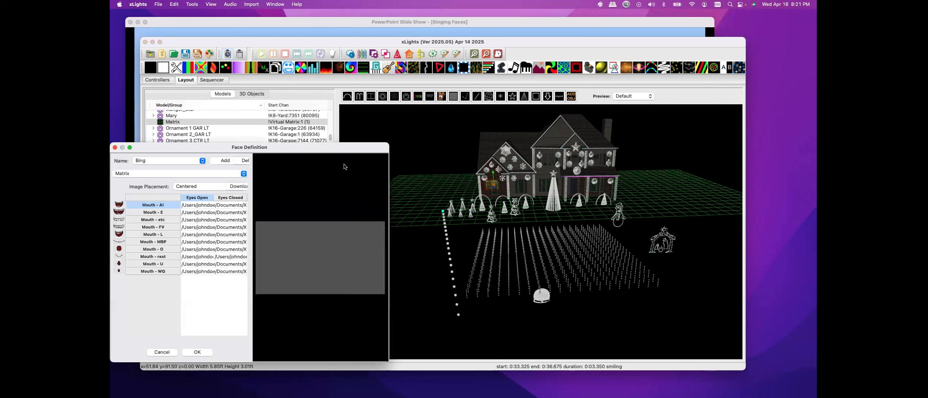
Widen the Face Definition dialog, then add a face definition without entering a name and select the blank entry
left_click_drag(389, 157, 613, 156)
left_click(305, 160)
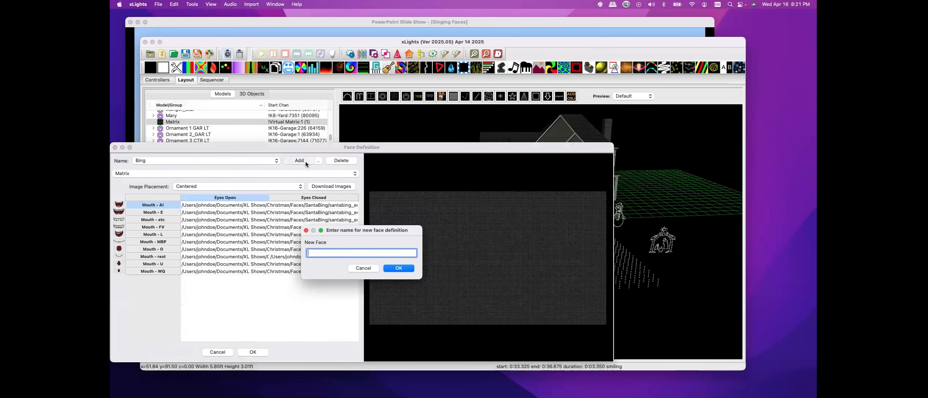
left_click(396, 271)
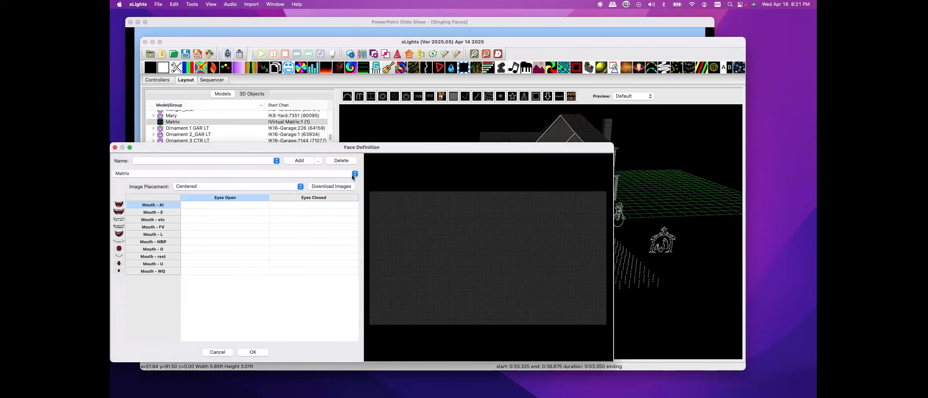
left_click(277, 164)
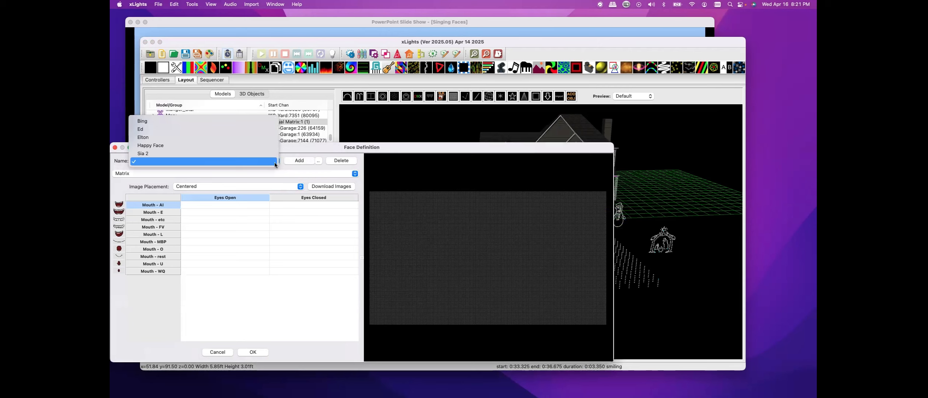
left_click(327, 172)
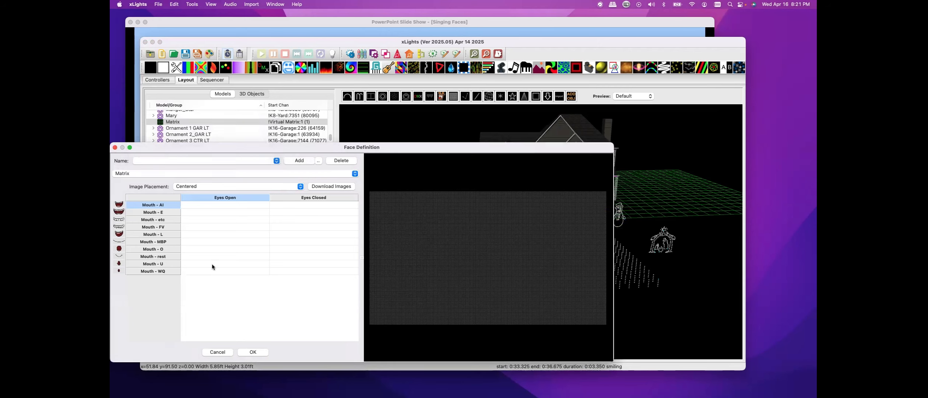
left_click(318, 163)
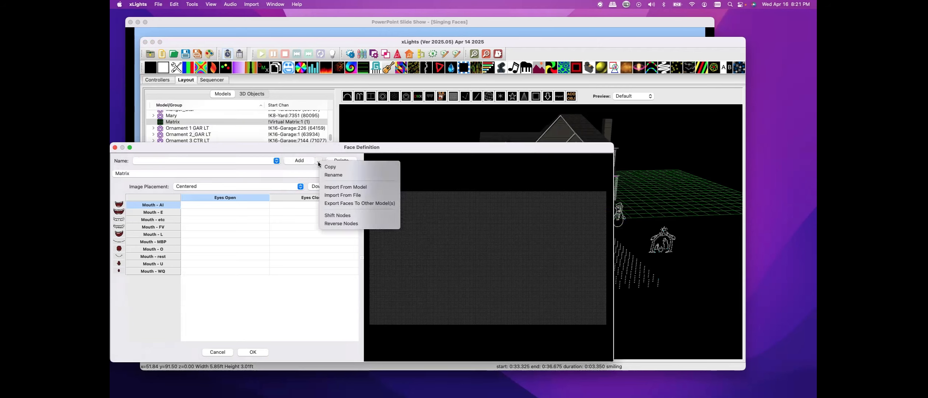
left_click(333, 197)
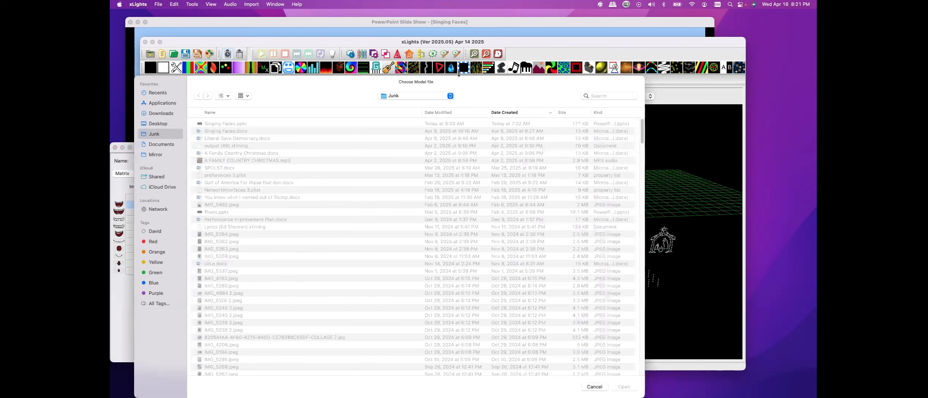
left_click(594, 386)
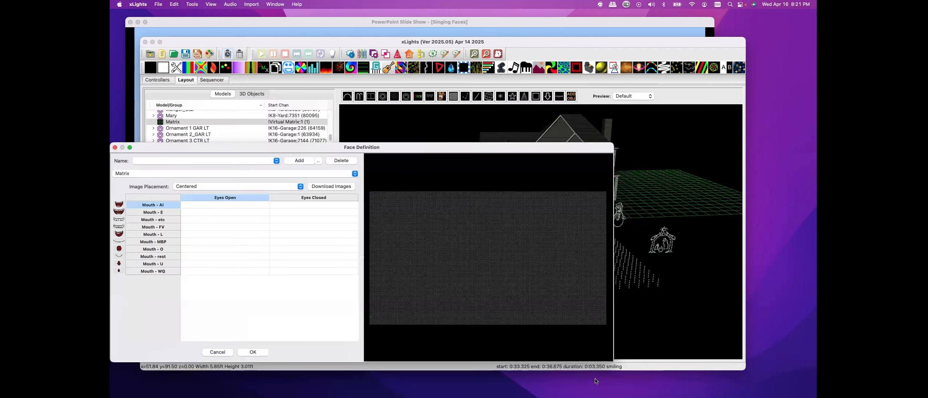
left_click(317, 161)
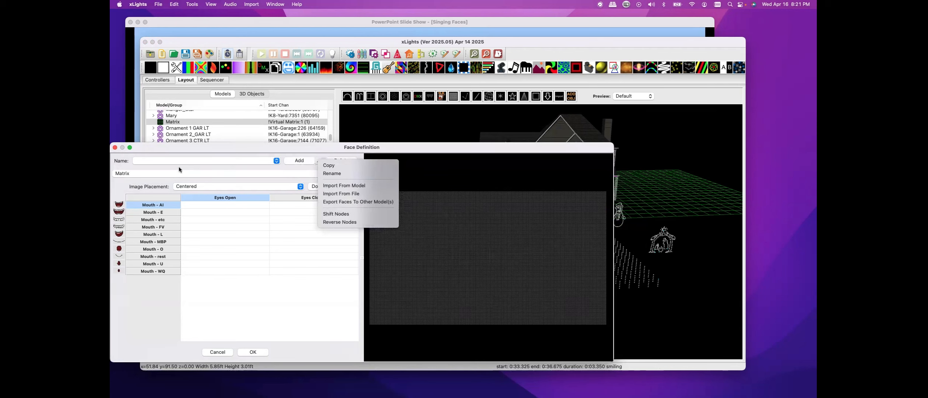
left_click(147, 159)
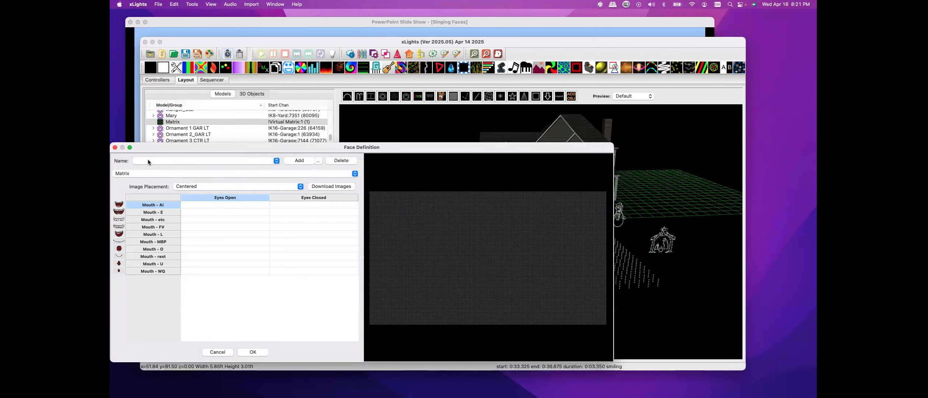
left_click(148, 160)
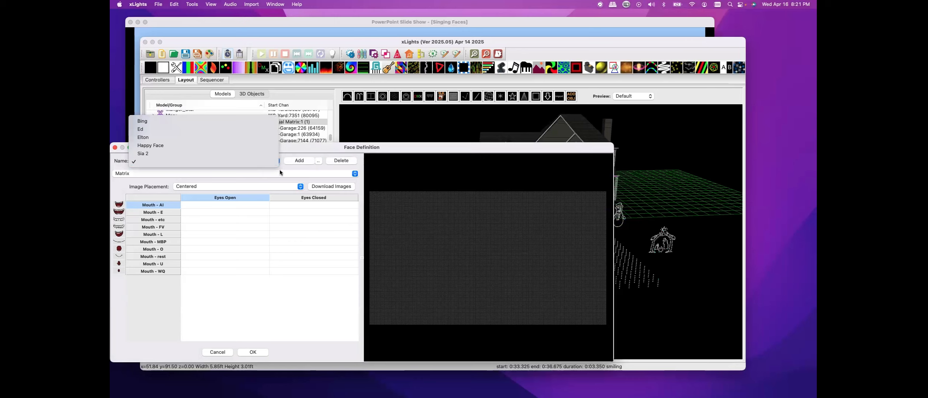
left_click(157, 164)
left_click(146, 164)
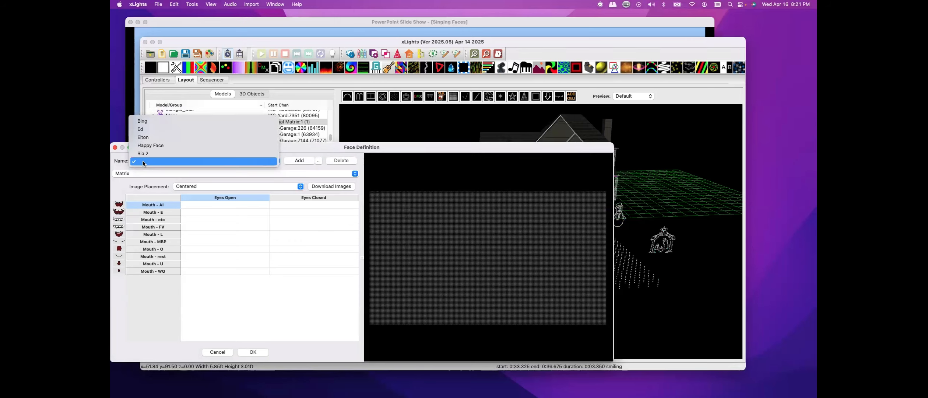
left_click(151, 163)
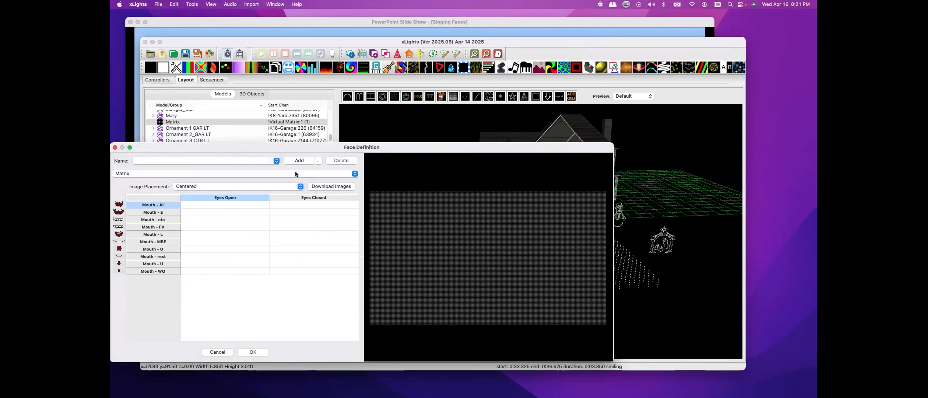
Add a new face definition named New for the Matrix
left_click(305, 162)
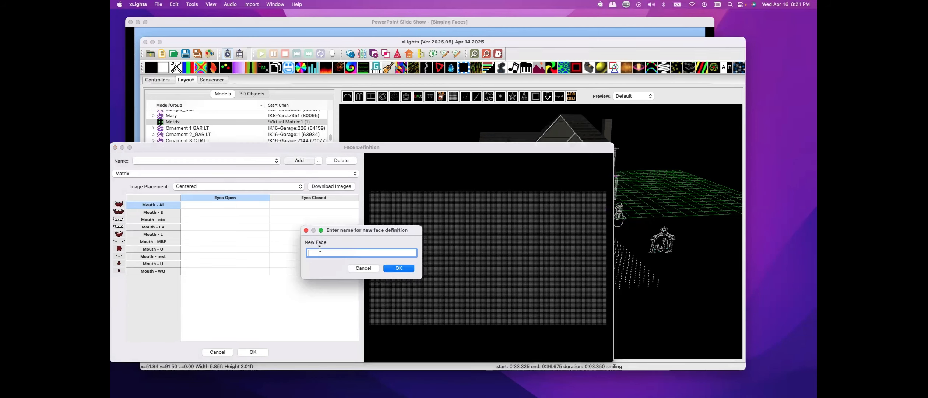
type("New")
left_click(400, 268)
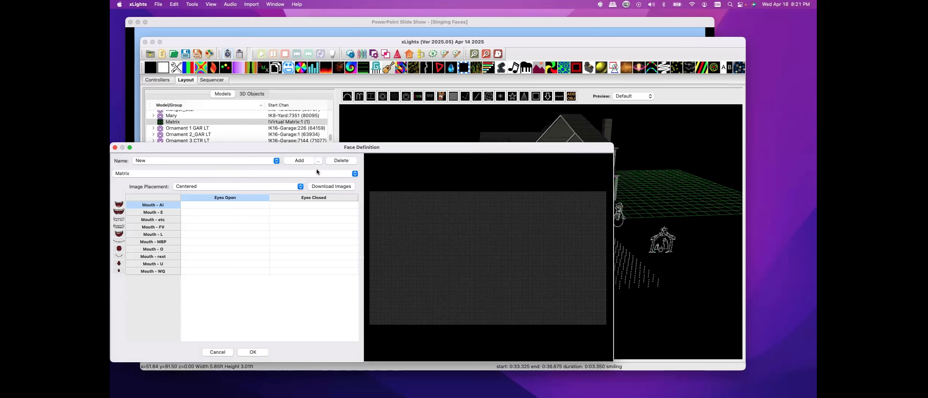
Open the face image download library and expand the Misc. Halloween category, selecting Odd Face
left_click(330, 186)
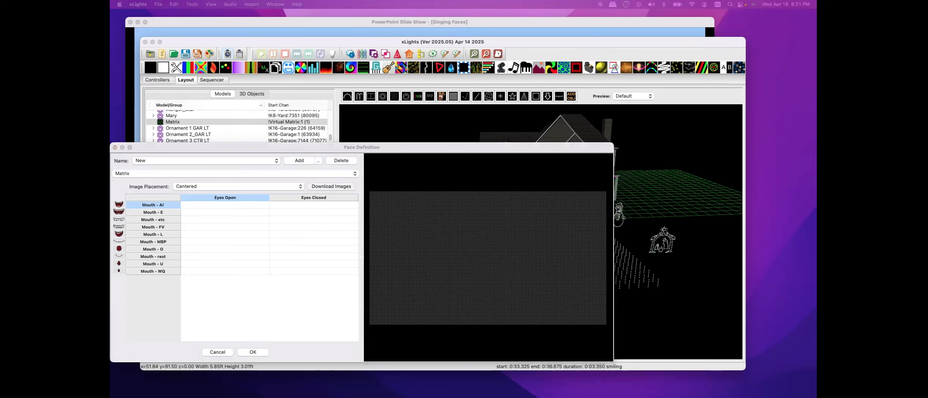
left_click_drag(111, 86, 451, 105)
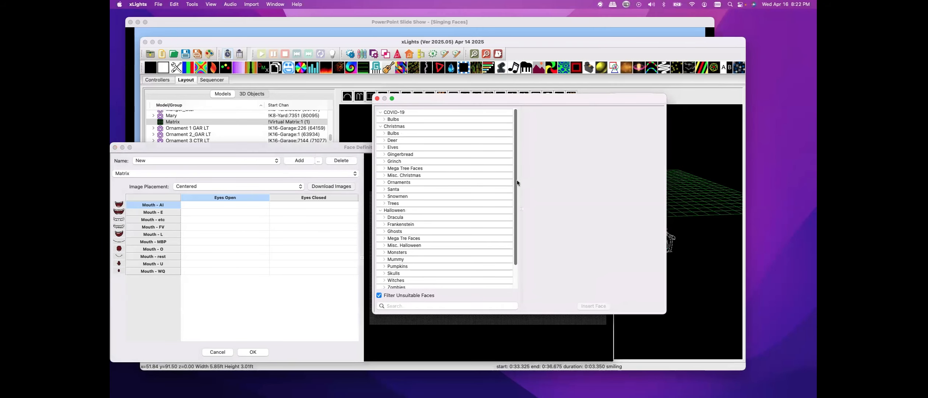
left_click_drag(516, 181, 515, 214)
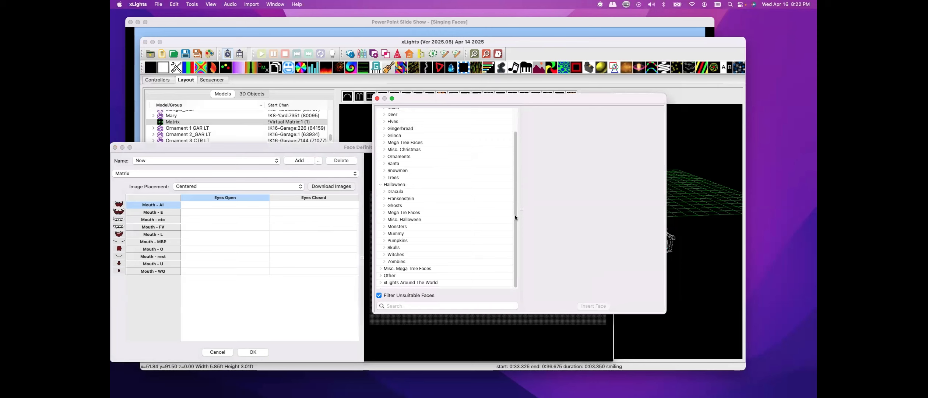
left_click(384, 220)
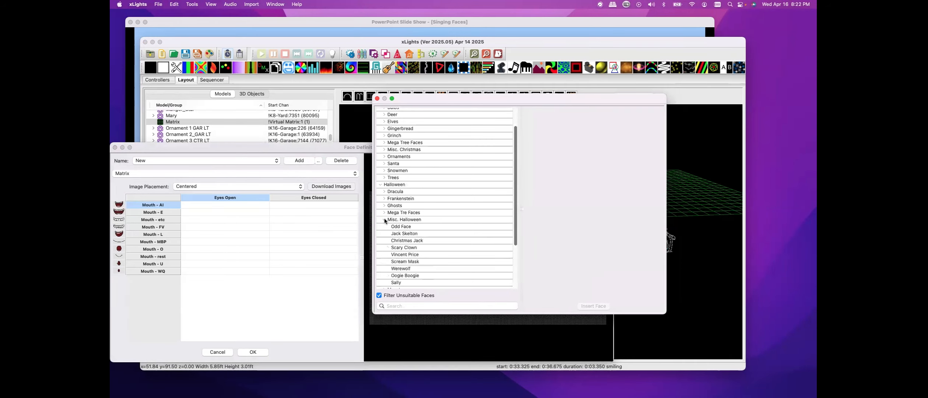
left_click(400, 227)
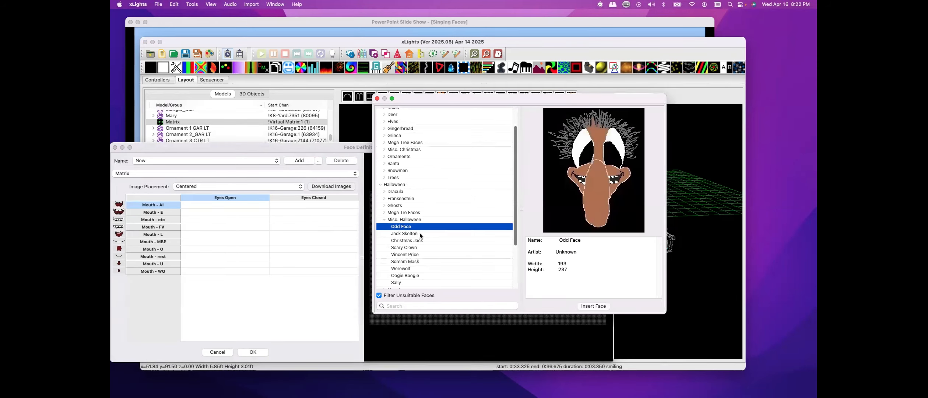
Preview Jack Skelton, Christmas Jack and Vincent Price, then insert the Scary Clown face images into the New definition
left_click(406, 233)
left_click(404, 241)
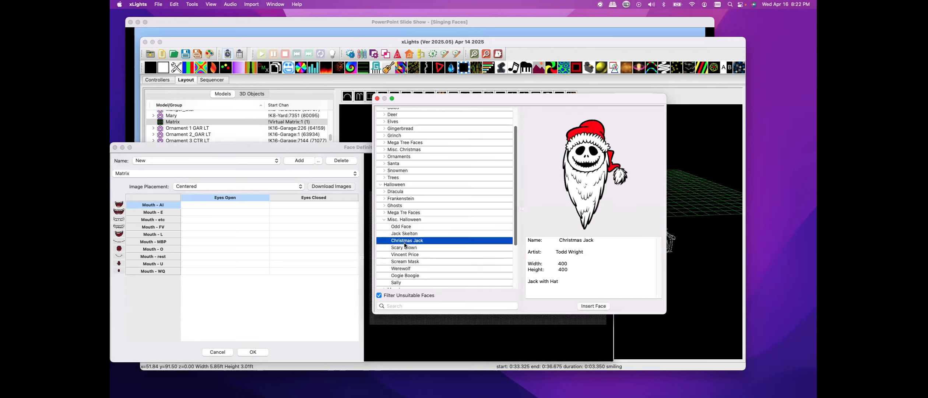
left_click(404, 248)
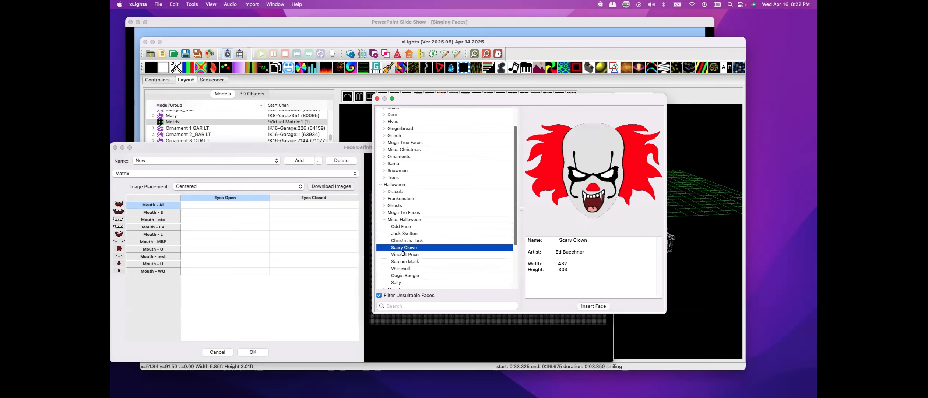
left_click(402, 254)
left_click(401, 248)
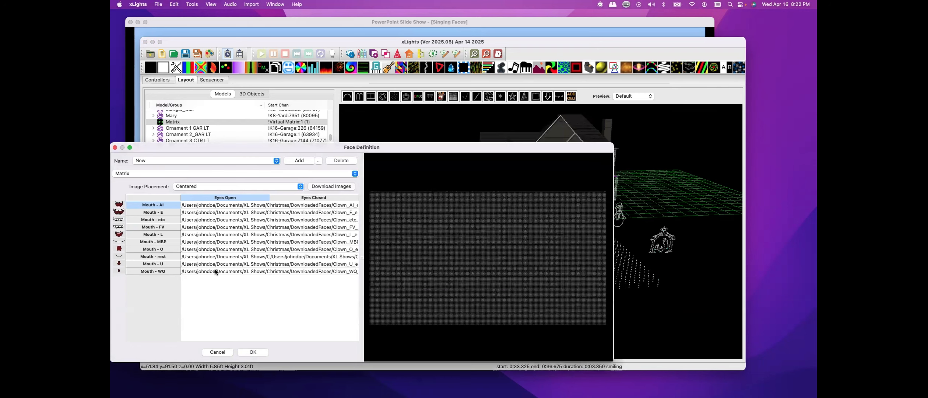
Select the Mouth - AI image row and confirm the Face Definition dialog
left_click(239, 205)
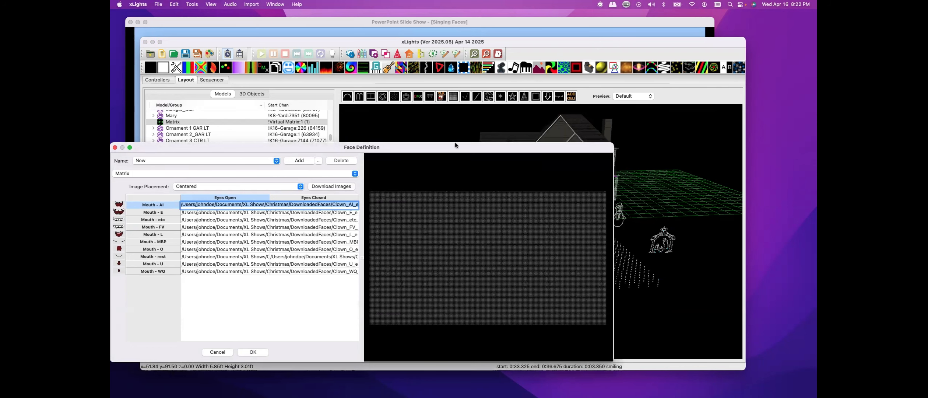
left_click_drag(456, 146, 485, 138)
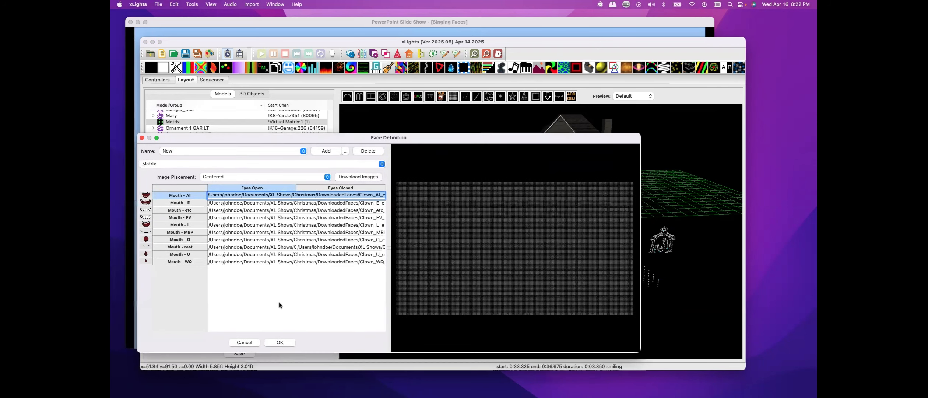
left_click(279, 342)
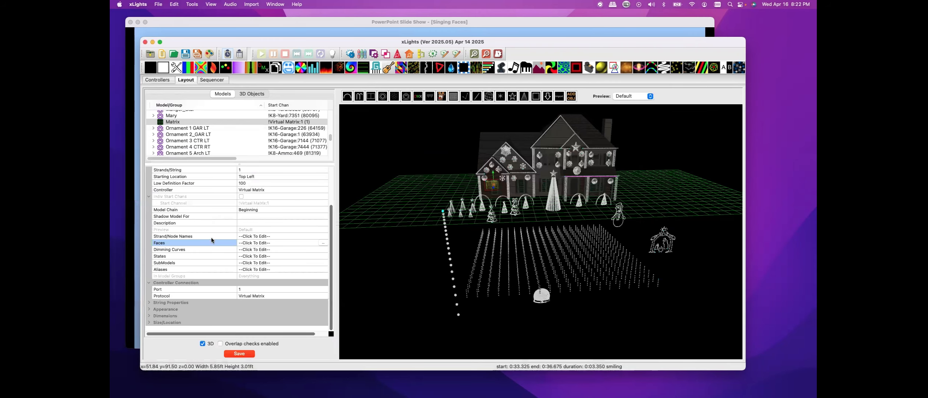
Switch to the sequencer and review the Faces effect's face definition choices, then close Effect Settings
left_click(212, 80)
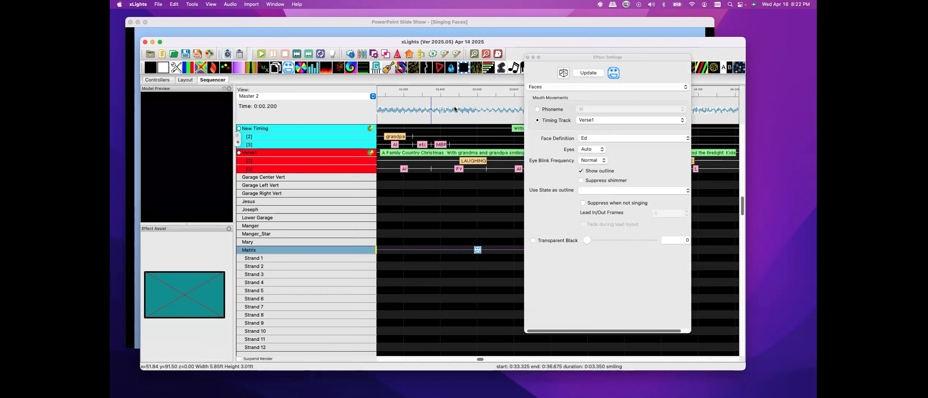
left_click(627, 138)
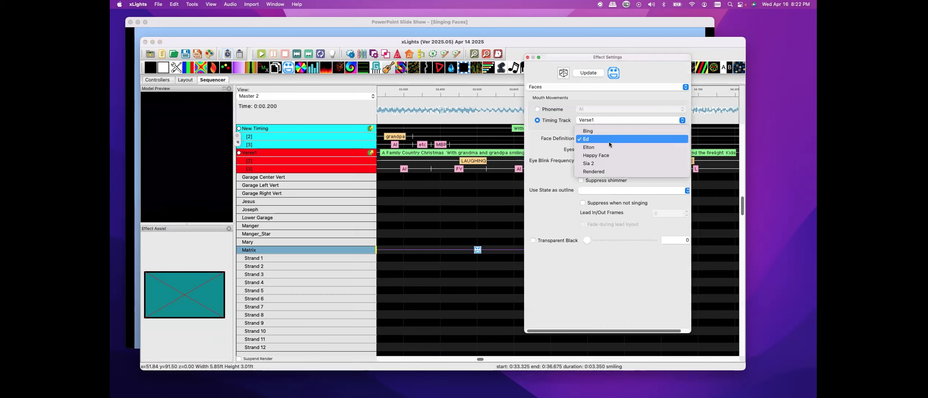
left_click(527, 57)
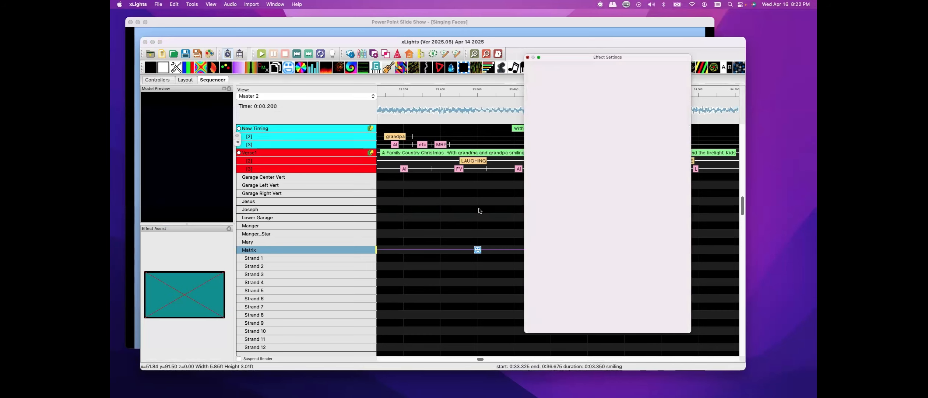
Select the Matrix Faces effect and reopen the Effect Settings window
left_click(477, 249)
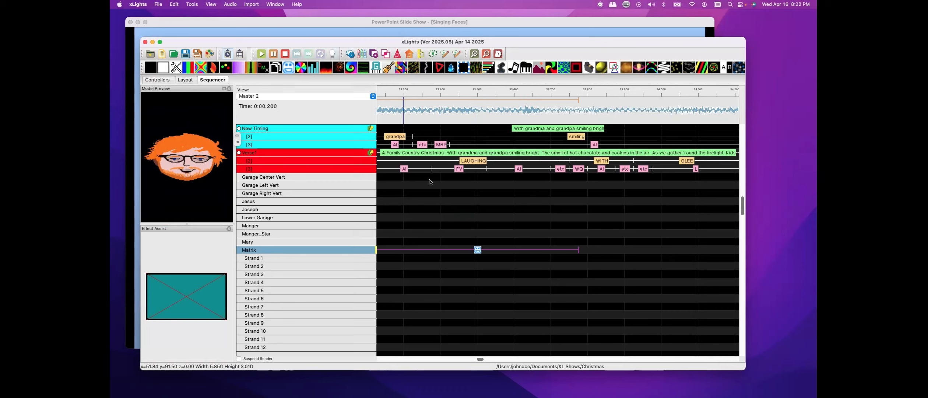
left_click(478, 250)
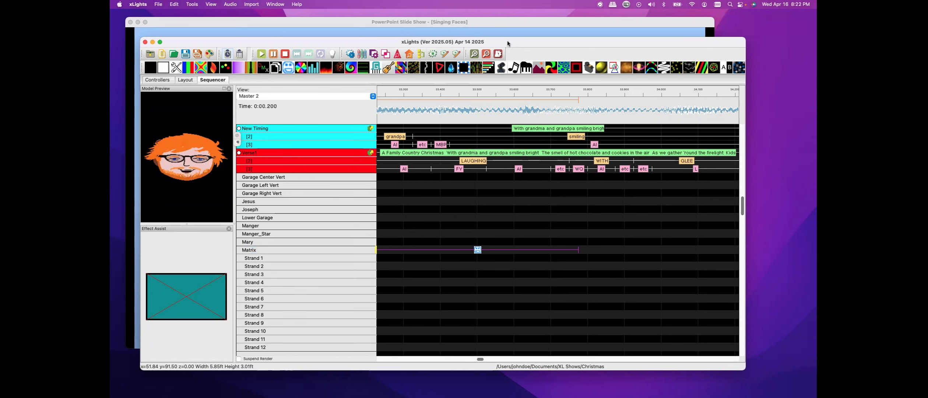
mouse_move(506, 41)
left_mouse_down()
mouse_move(540, 246)
mouse_move(486, 40)
mouse_move(504, 38)
left_mouse_up()
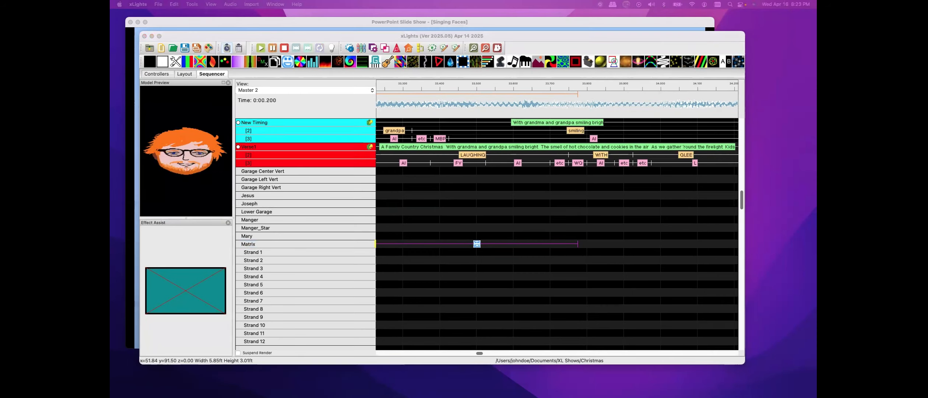
left_click(477, 245)
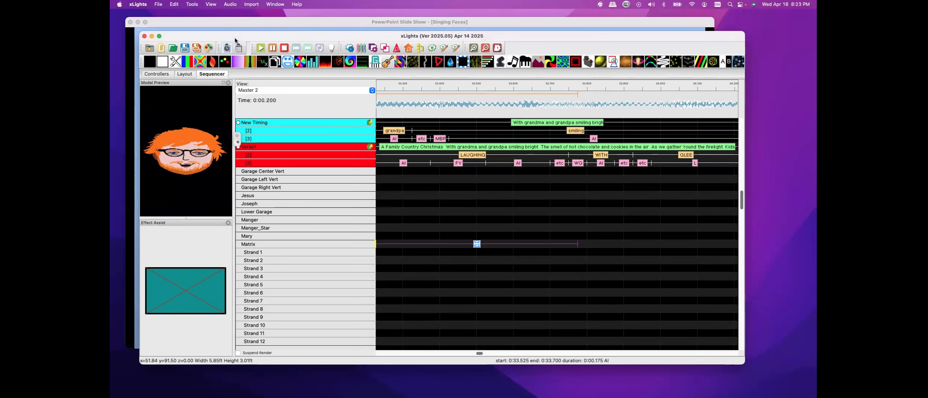
left_click_drag(234, 39, 235, 39)
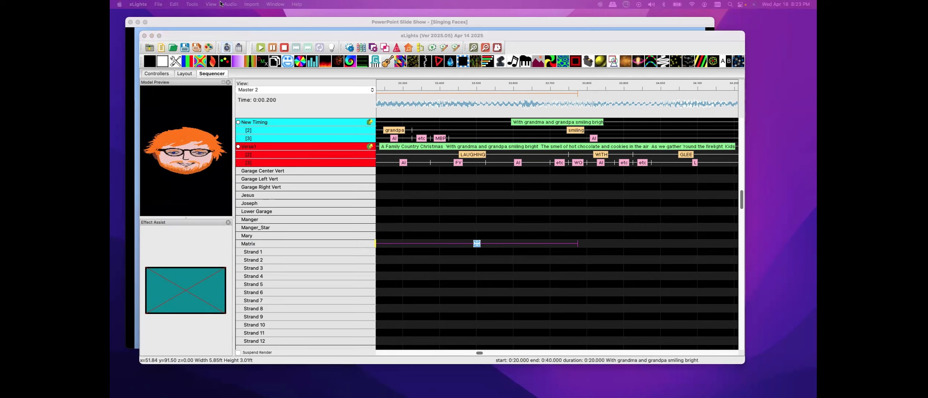
left_click(242, 36)
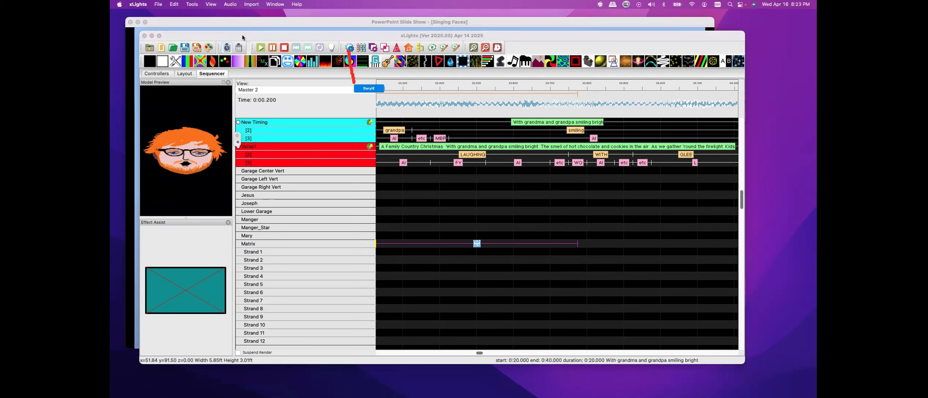
left_click(349, 49)
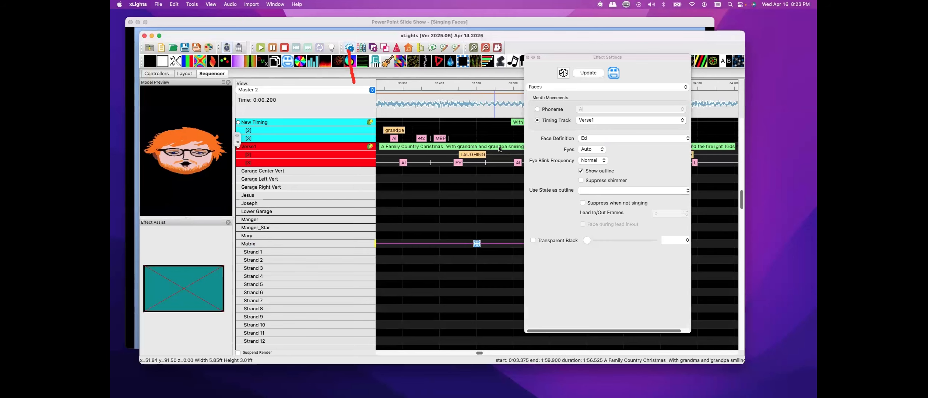
Set the Matrix Faces effect's face definition to New
left_click_drag(562, 57, 557, 69)
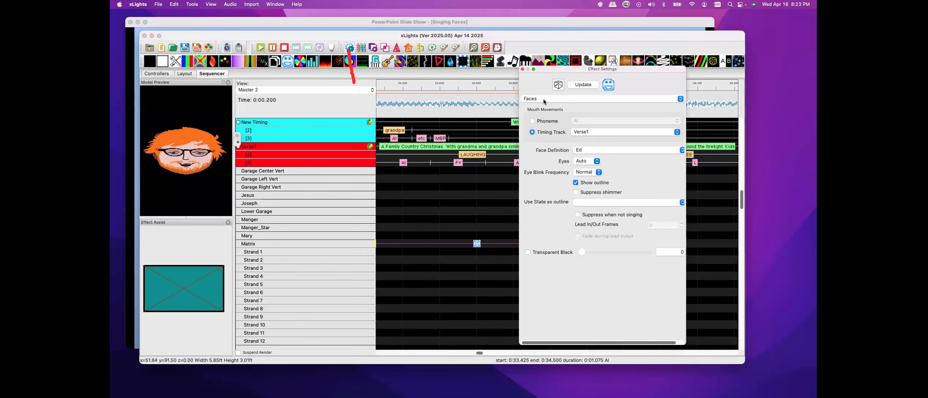
left_click(682, 150)
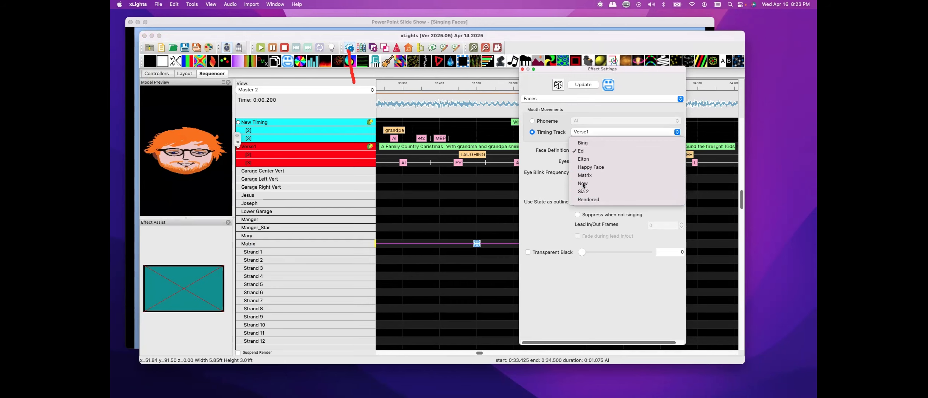
left_click(607, 183)
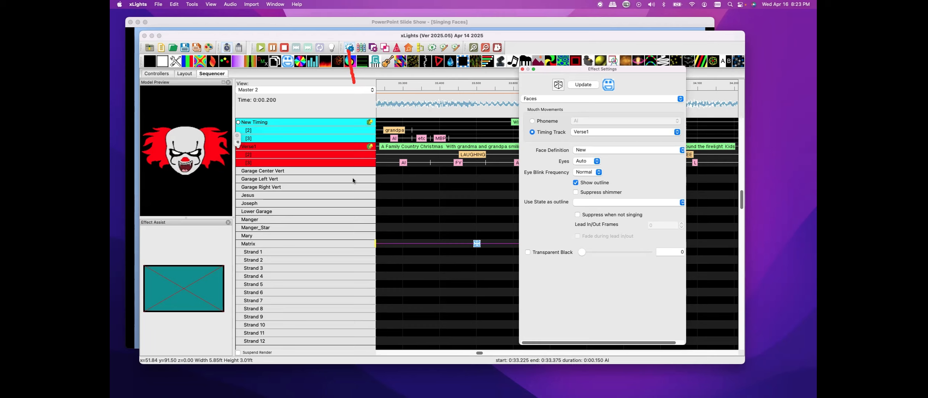
In the Layout, open the Matrix model's face definitions and add a new face definition named Bell
left_click_drag(573, 69, 111, 52)
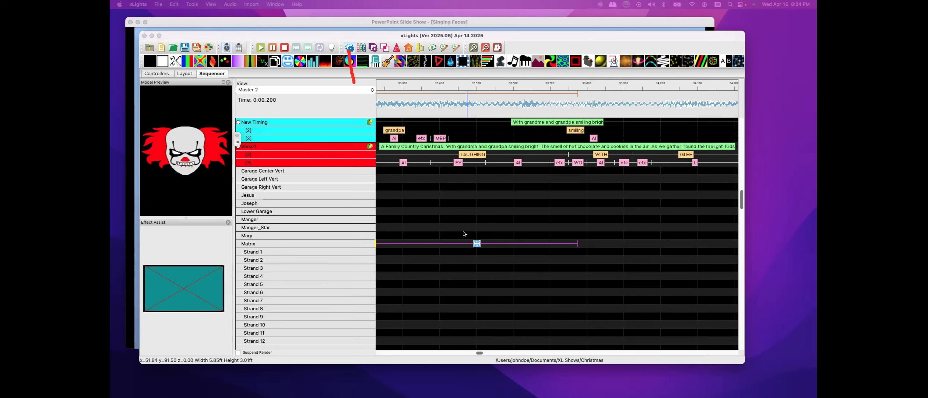
left_click(183, 74)
left_click(185, 74)
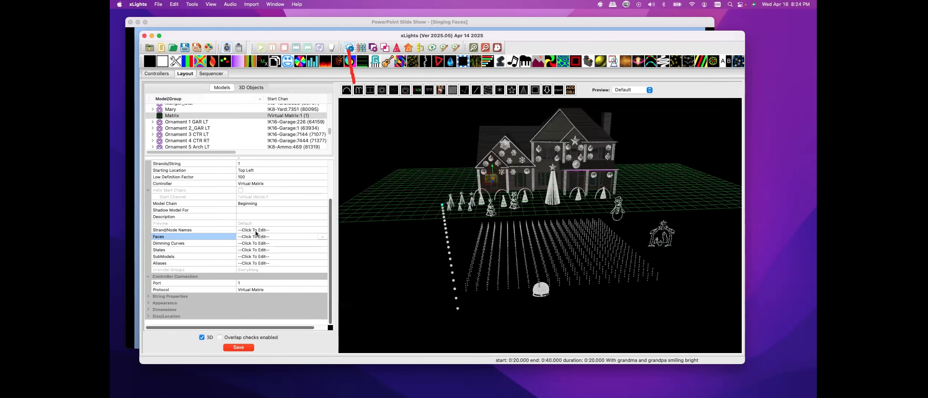
left_click(322, 236)
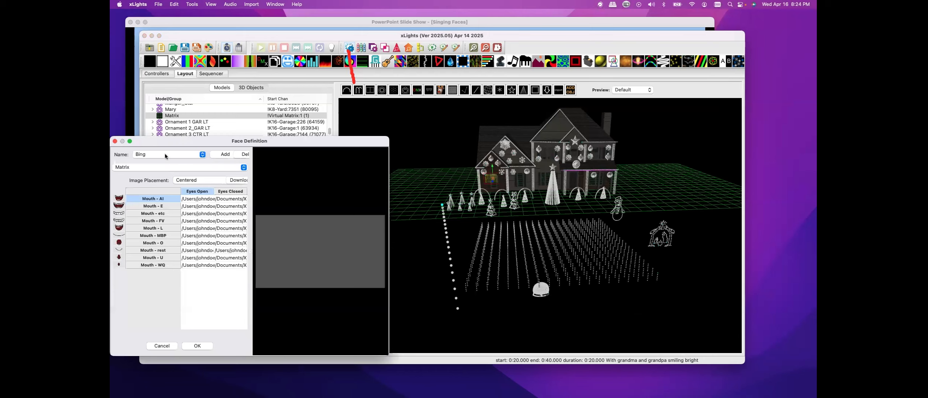
left_click(219, 157)
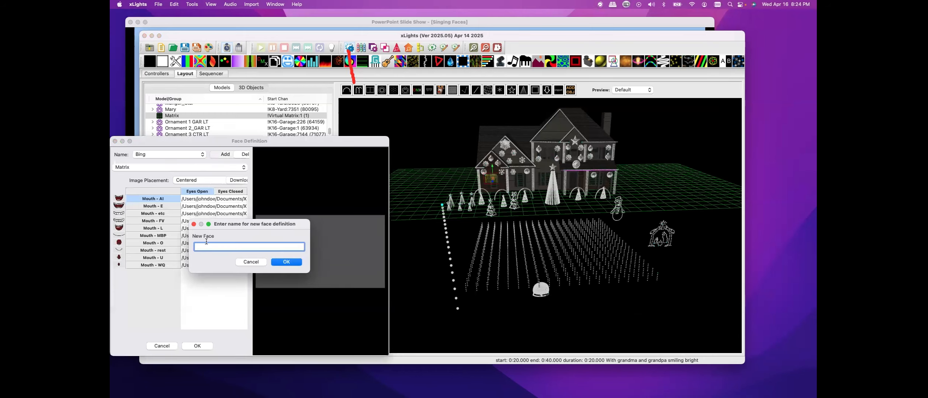
type("Bell")
left_click(286, 262)
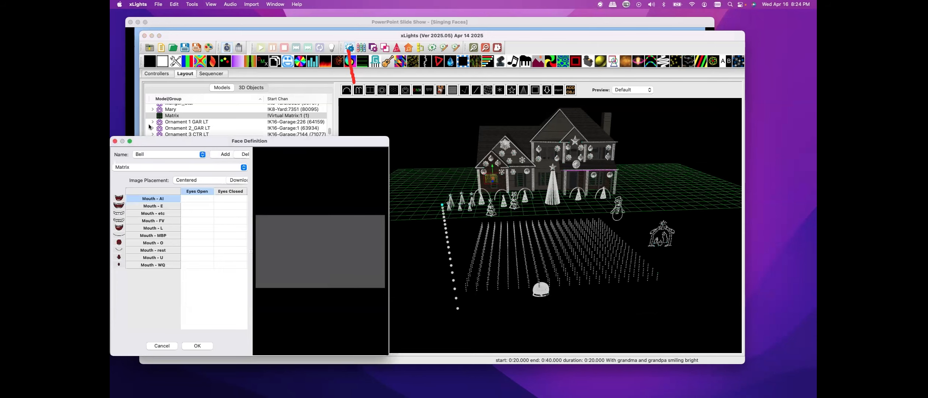
Open the face download library, browse its face categories, and close it
left_click(238, 180)
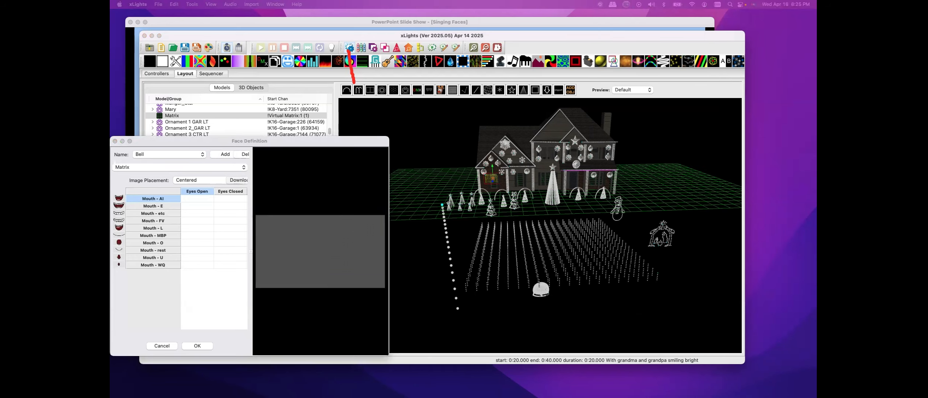
left_click_drag(408, 97, 517, 111)
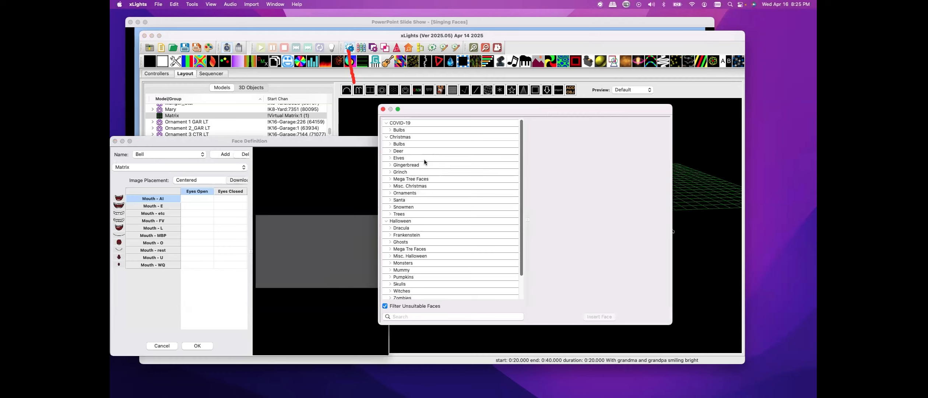
scroll(445, 181, "down", 3)
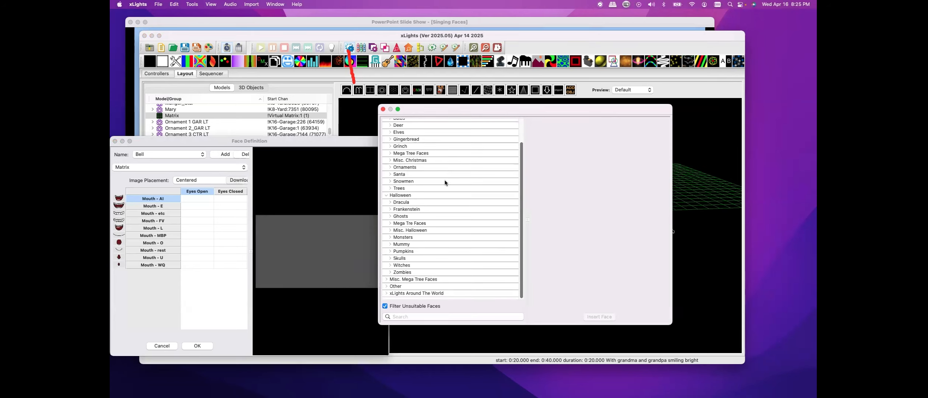
scroll(452, 188, "up", 3)
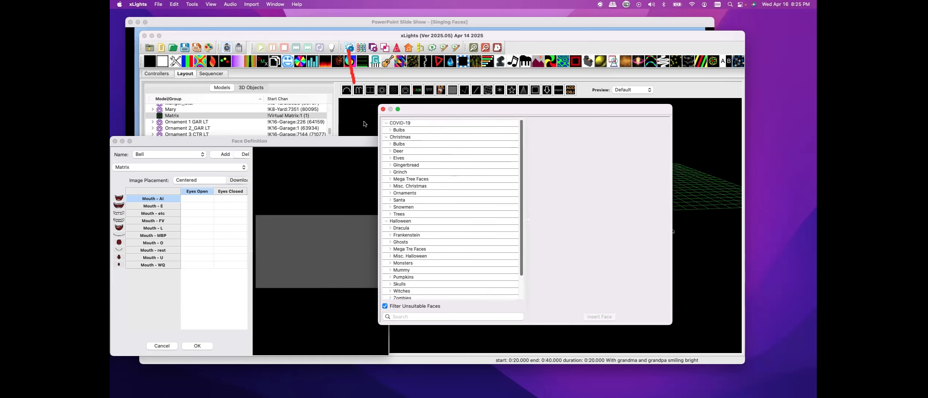
left_click(383, 109)
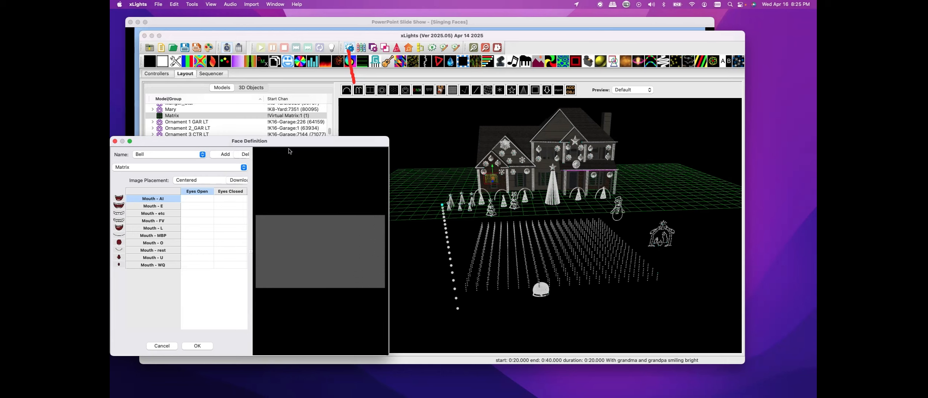
Close the Face Definition window holding the new Bell face
left_click_drag(319, 145, 328, 99)
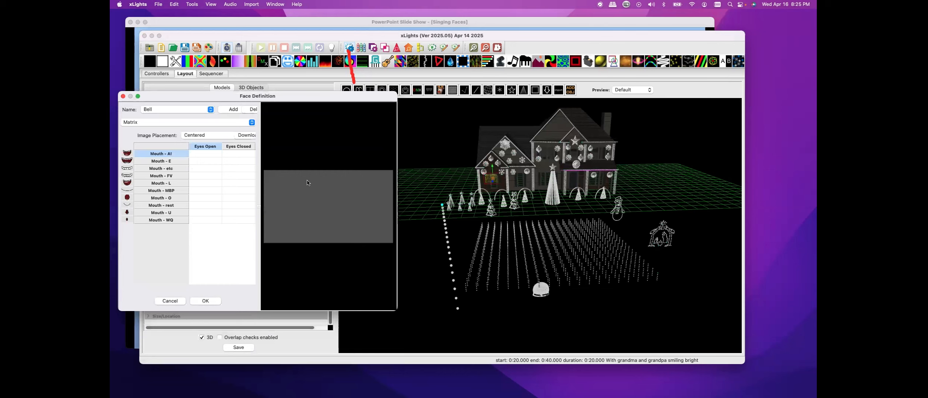
mouse_move(307, 182)
left_click(123, 96)
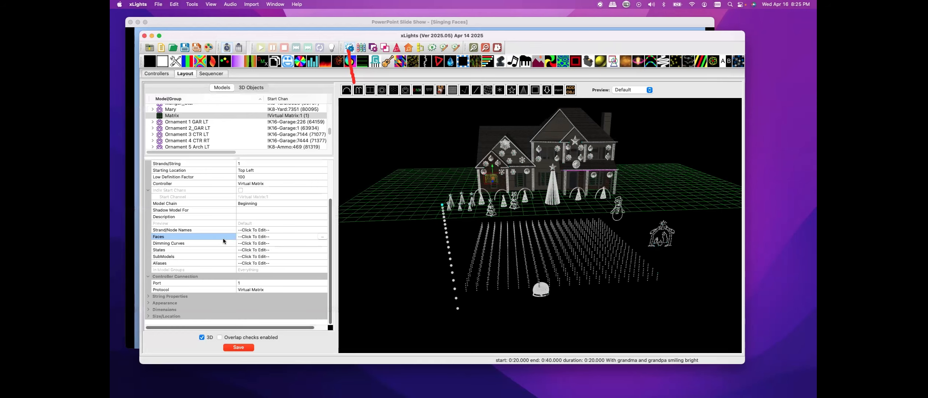
Reopen the Matrix model's face definitions and add a new face definition named what
left_click(321, 236)
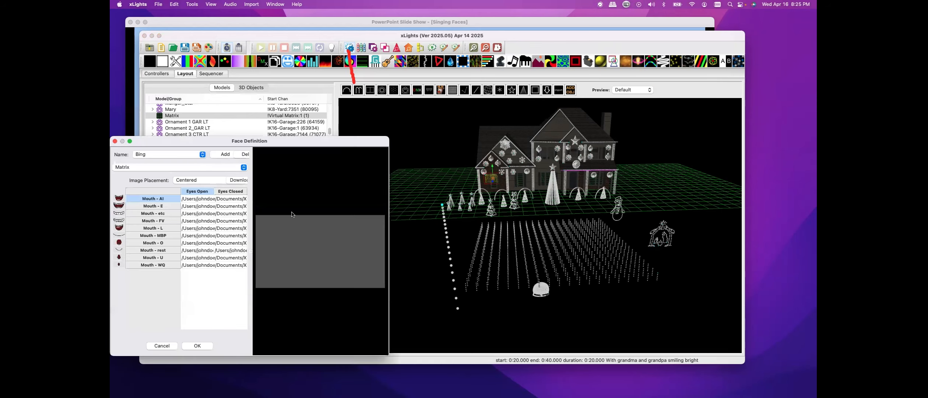
left_click(224, 154)
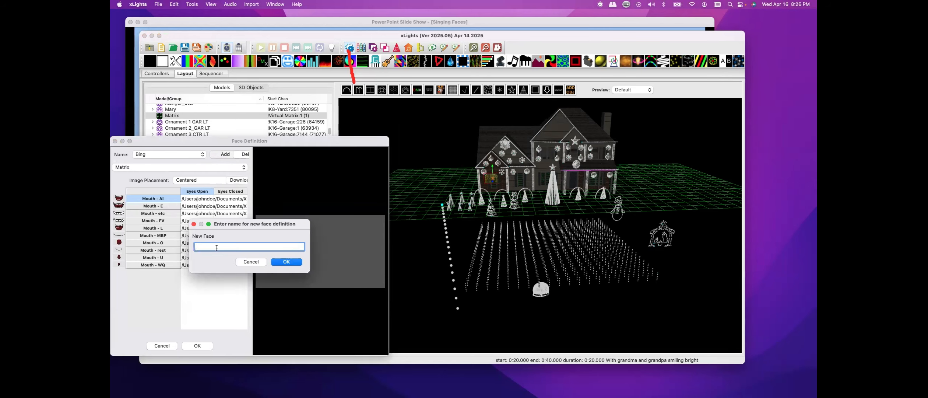
left_click(275, 263)
Open the face download library and browse the faces in the Elves category, then close it
left_click(241, 181)
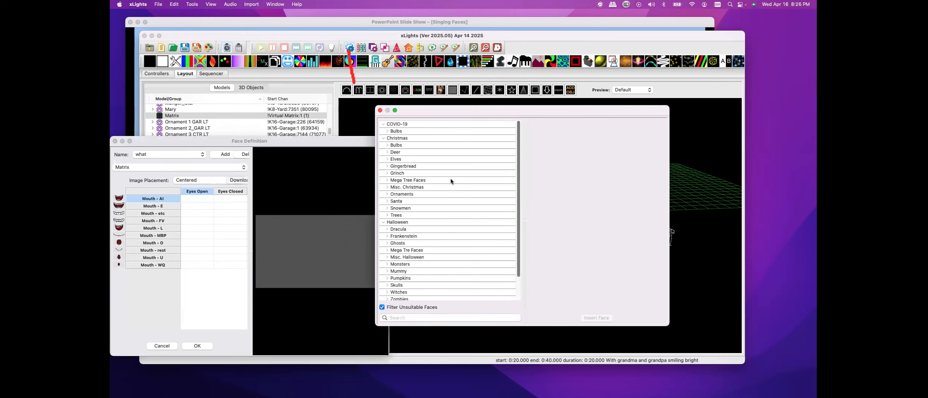
scroll(451, 181, "down", 3)
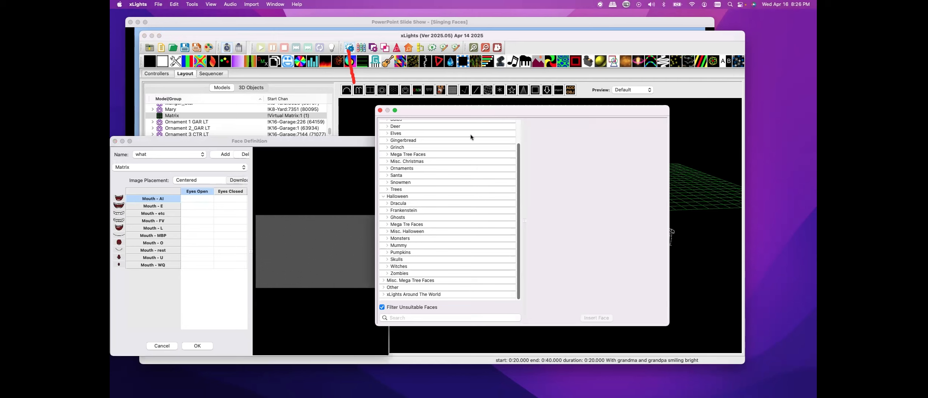
left_click(387, 134)
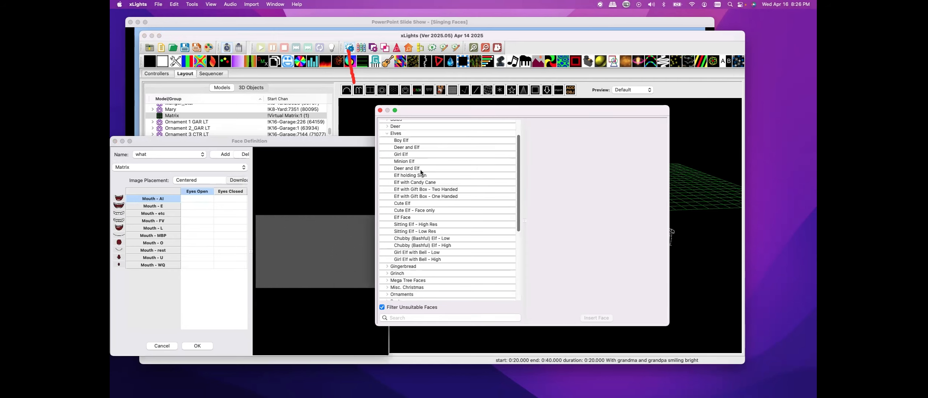
left_click(401, 140)
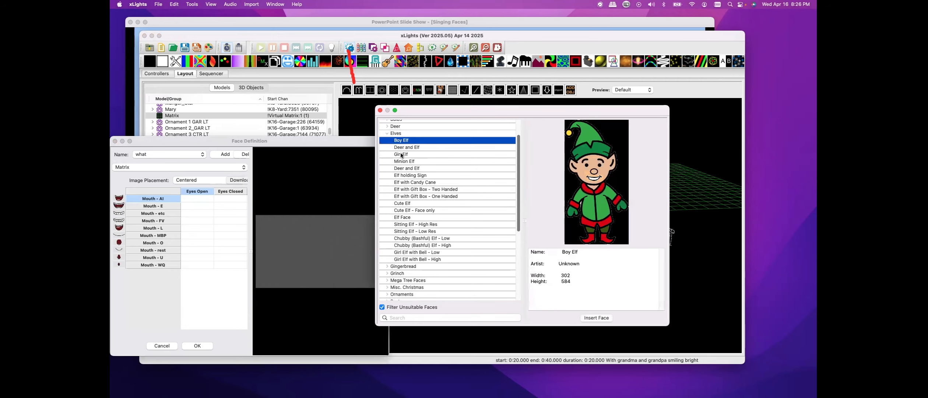
left_click(402, 147)
left_click(401, 154)
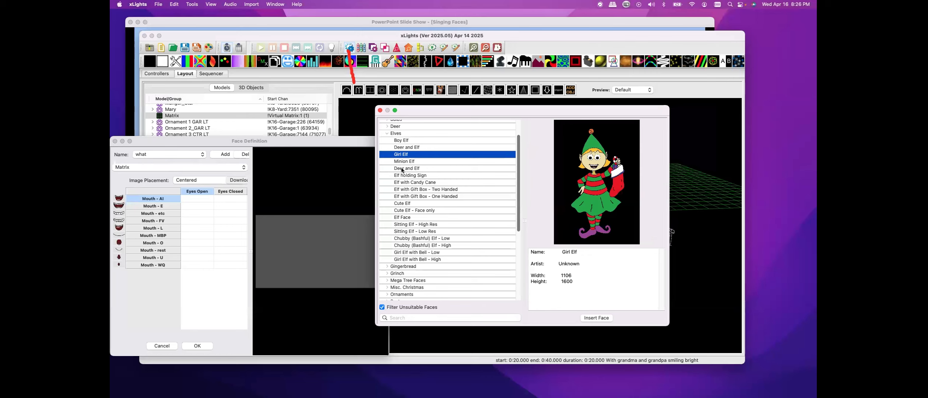
left_click(403, 168)
left_click(404, 175)
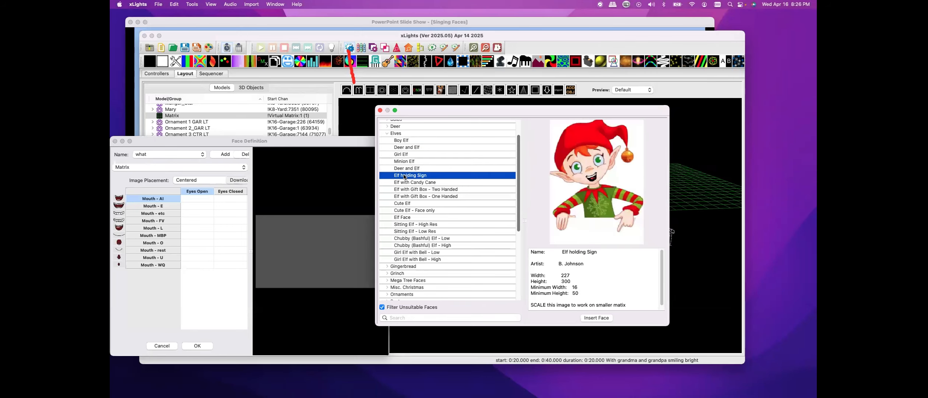
left_click(406, 183)
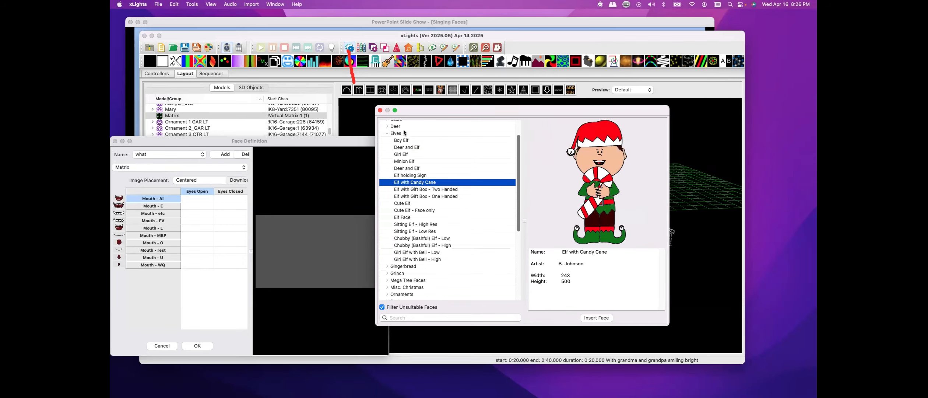
left_click(380, 110)
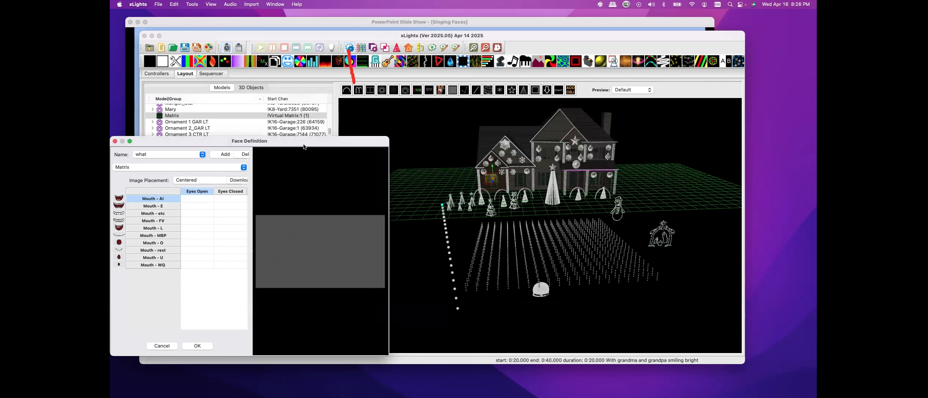
Cancel the Face Definition window
left_click_drag(304, 146, 306, 127)
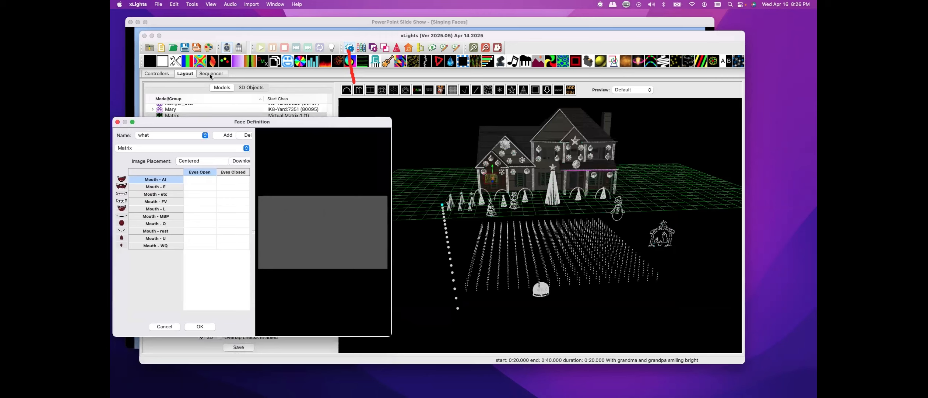
left_click(164, 327)
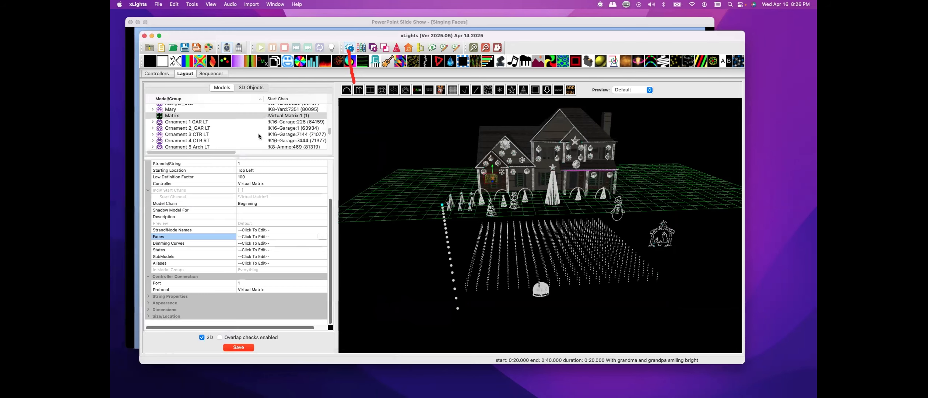
In the Sequencer, select the Matrix Faces effect and set its layer buffer to the Left Half
left_click(219, 76)
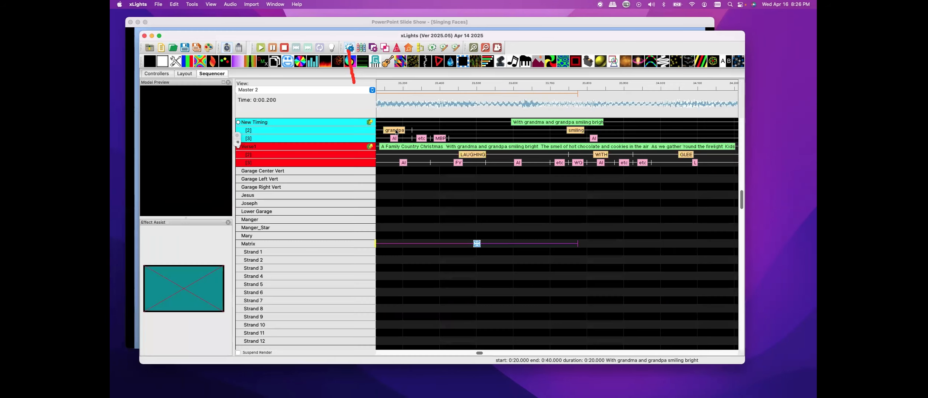
left_click(477, 243)
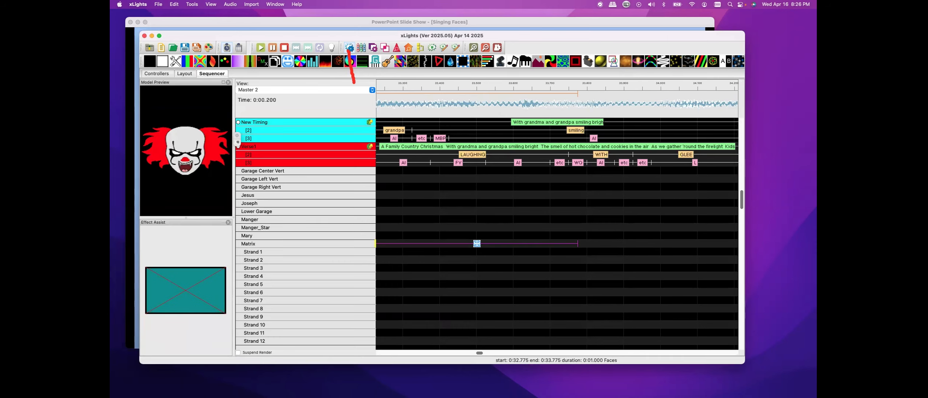
left_click_drag(110, 188, 602, 55)
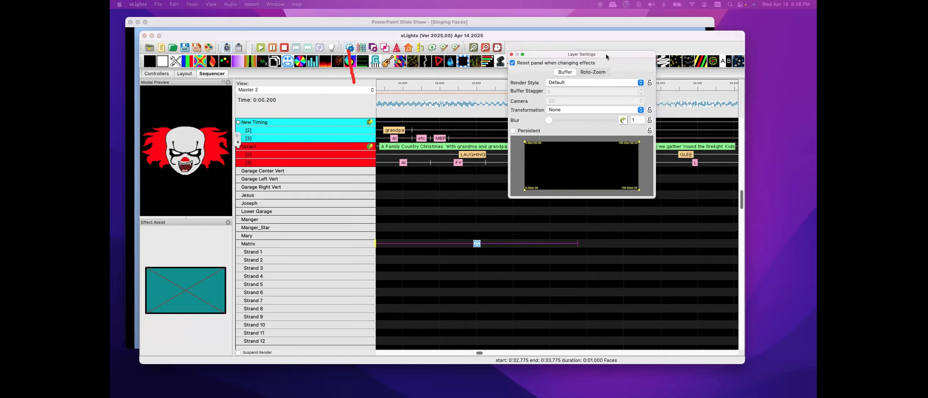
right_click(582, 165)
mouse_move(589, 181)
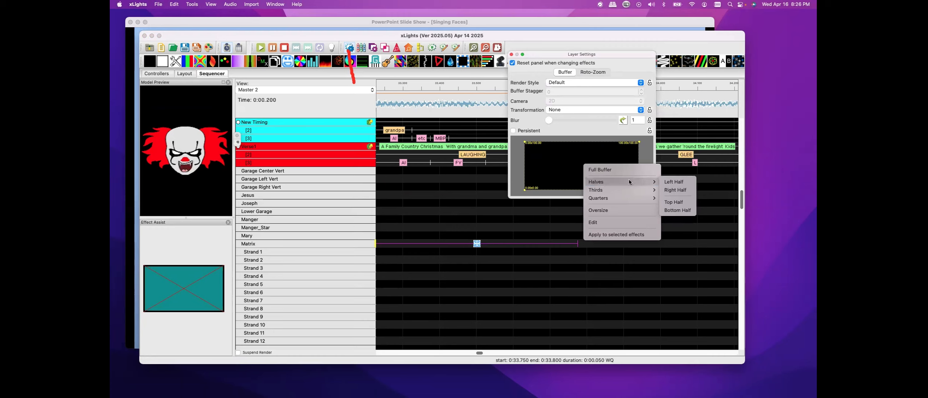
left_click(674, 181)
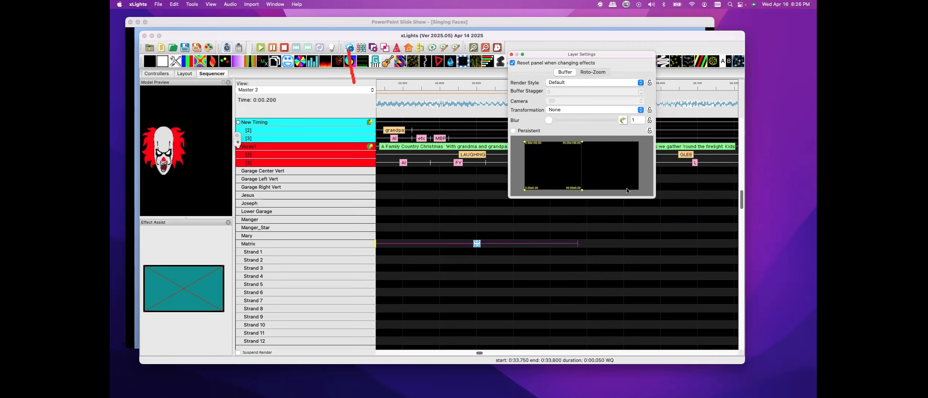
Insert a layer below the Matrix row and place a second Faces effect on it
right_click(356, 243)
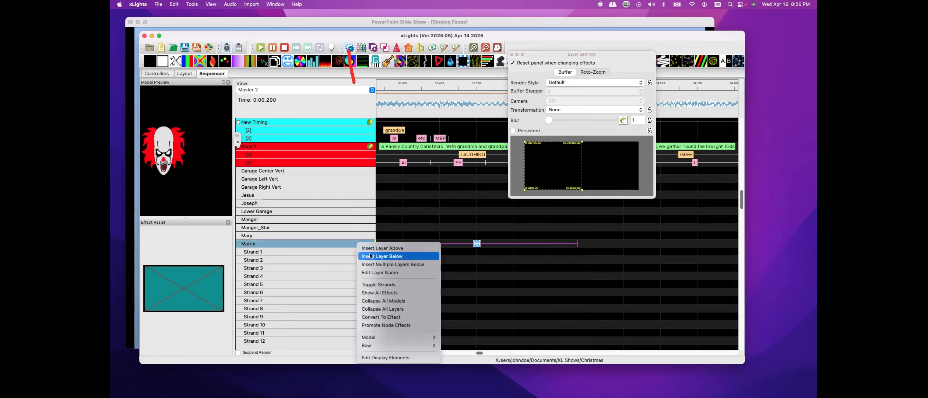
left_click(370, 256)
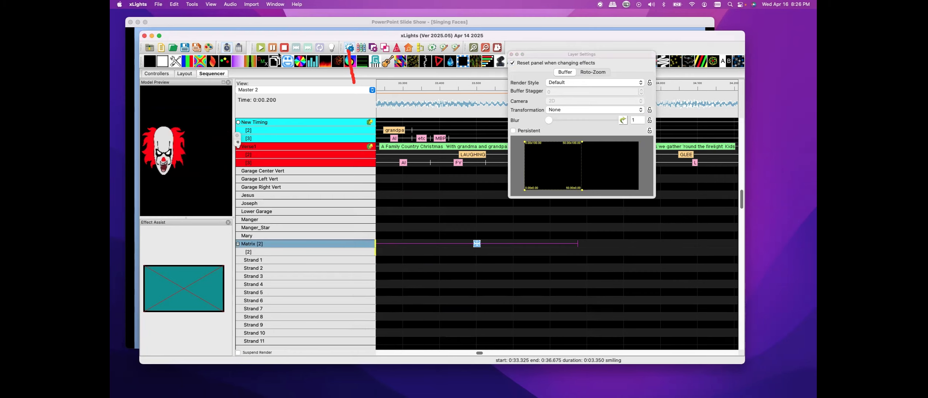
left_click_drag(343, 140, 498, 252)
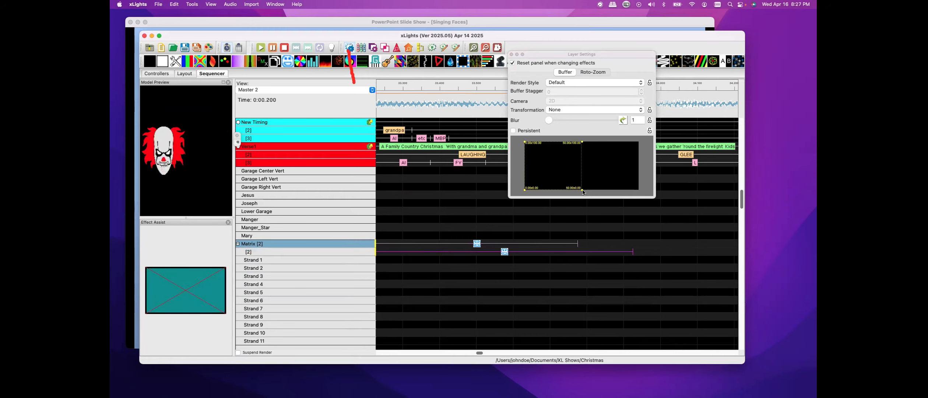
Set the second-layer Faces effect's buffer to the Right Half
right_click(595, 169)
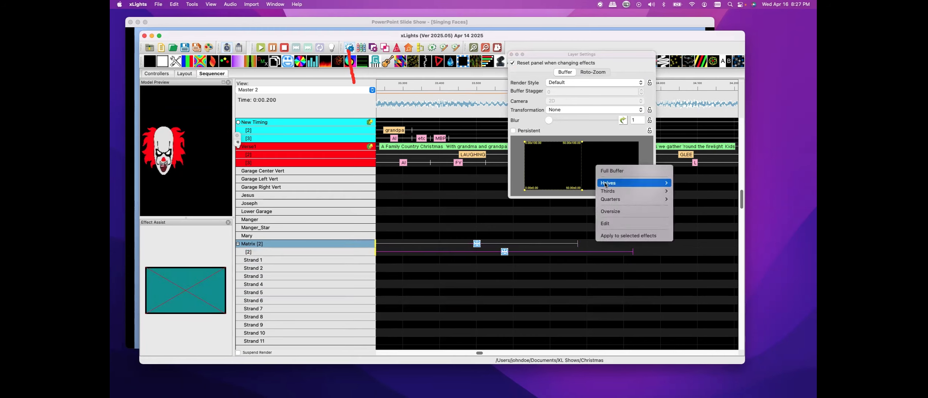
mouse_move(648, 182)
left_click(681, 192)
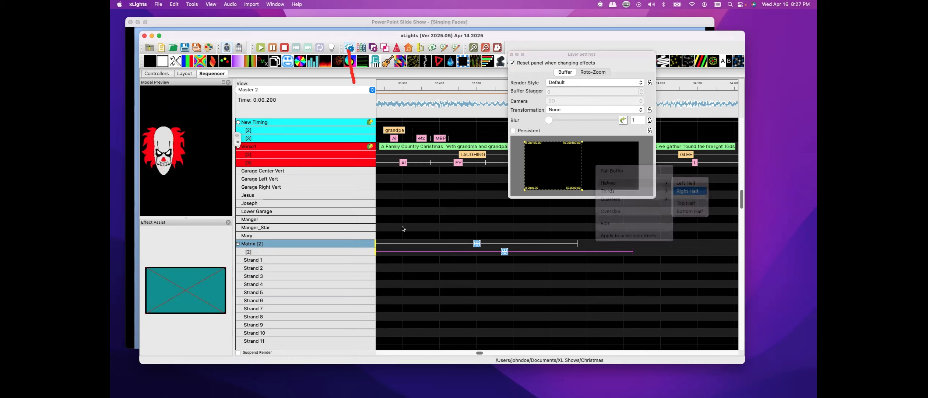
Select the first-layer Matrix Faces effect, open its Effect Settings, and set its face definition to Sia 2
left_click(477, 243)
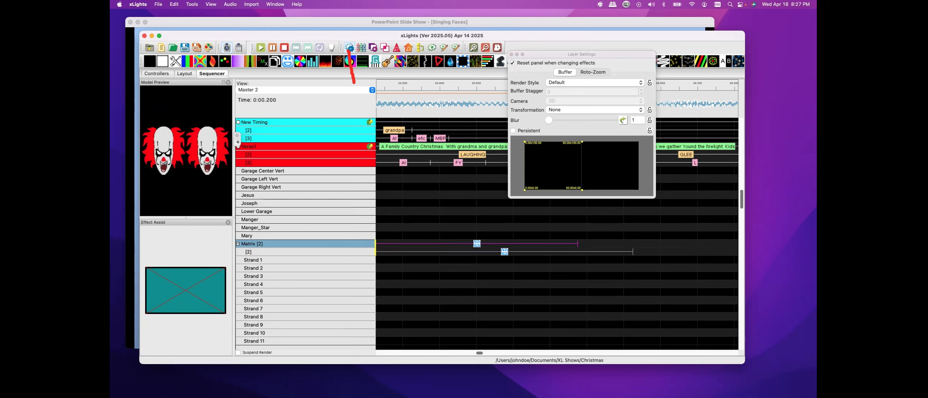
left_click_drag(111, 33, 294, 48)
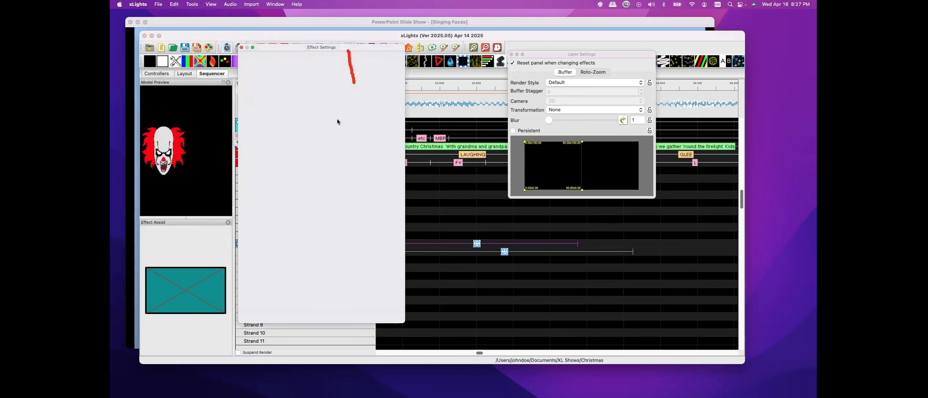
double_click(267, 48)
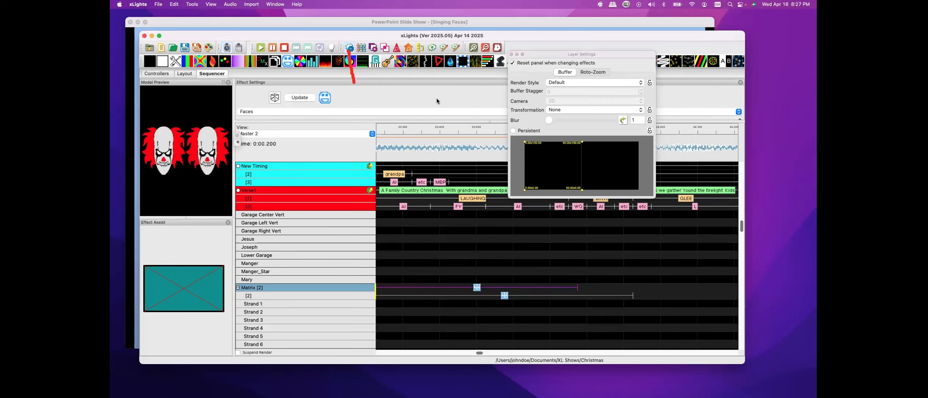
left_click(350, 47)
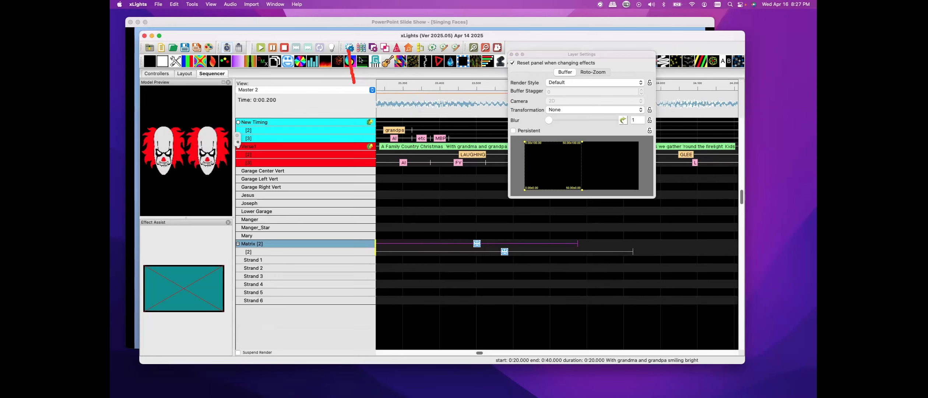
left_click(350, 48)
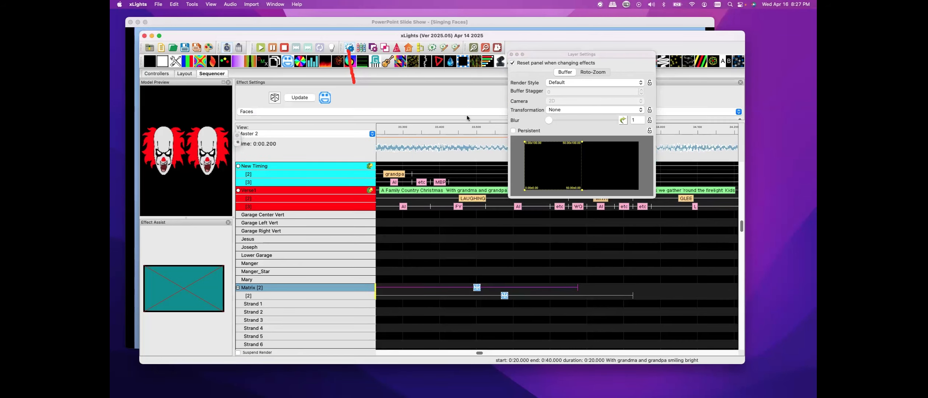
left_click_drag(553, 54, 111, 118)
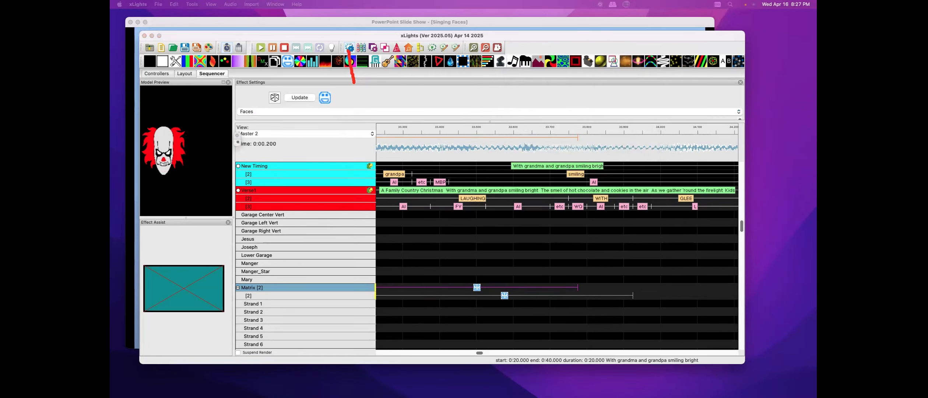
left_click(479, 158)
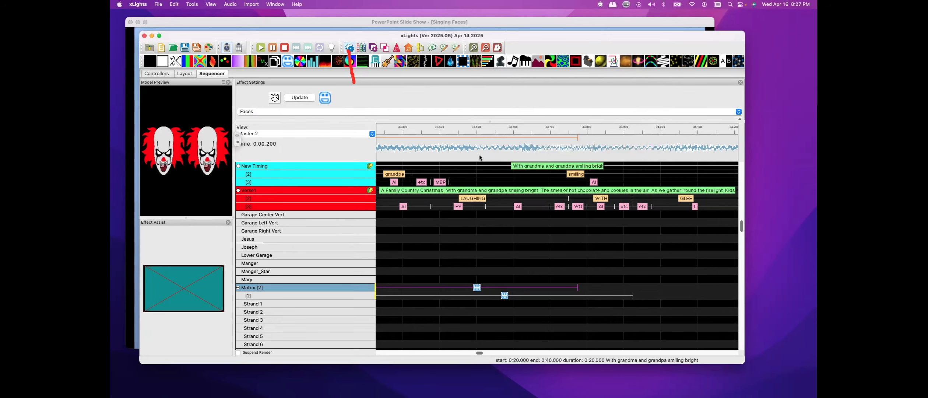
double_click(487, 83)
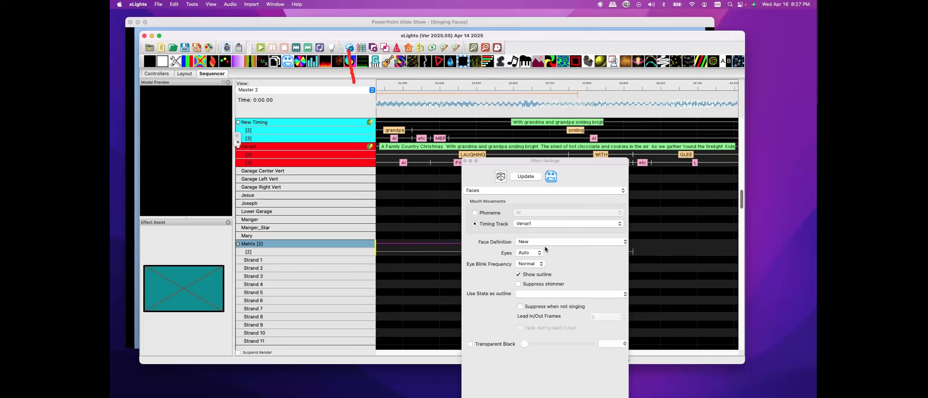
left_click(562, 241)
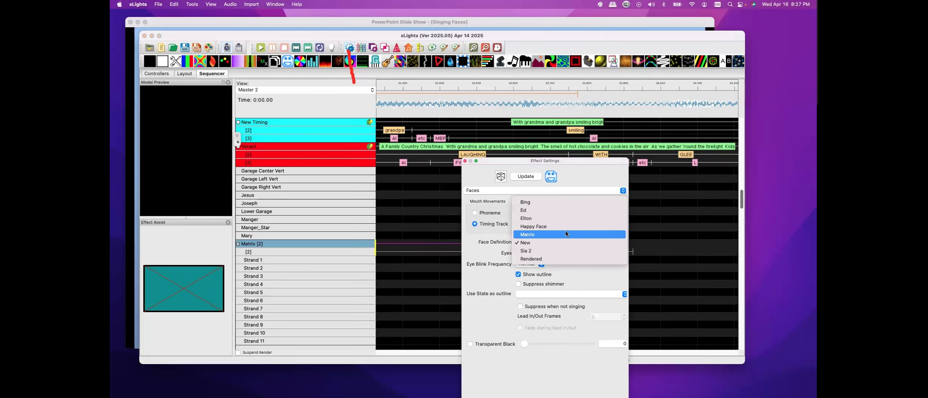
left_click(531, 250)
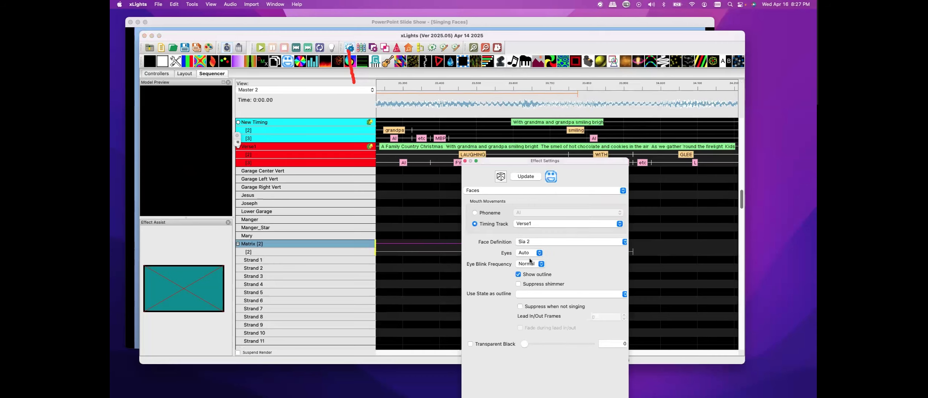
left_click_drag(572, 160, 559, 101)
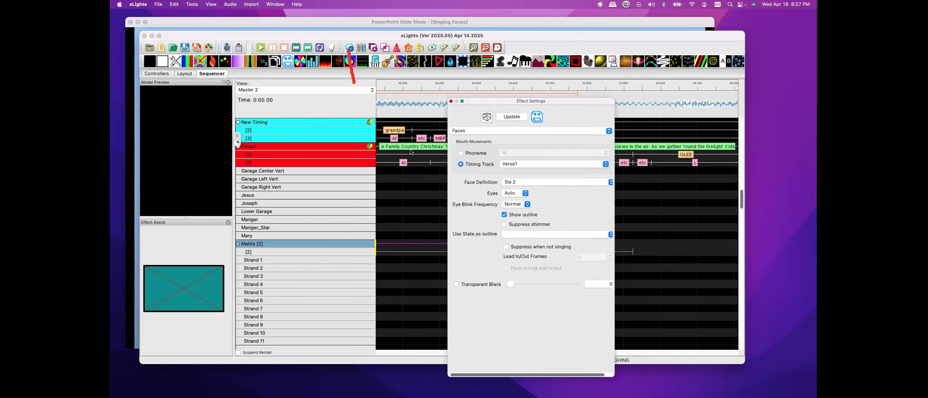
Close Effect Settings and play the sequence to preview the split Matrix faces
left_click(451, 101)
left_click(422, 196)
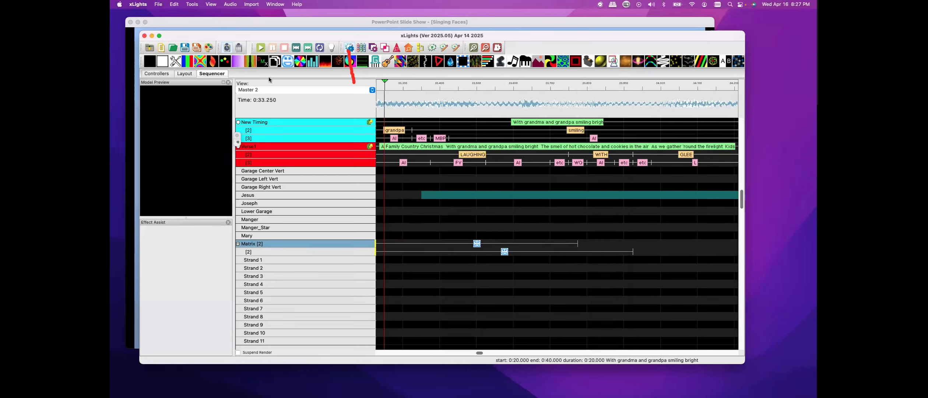
left_click(260, 48)
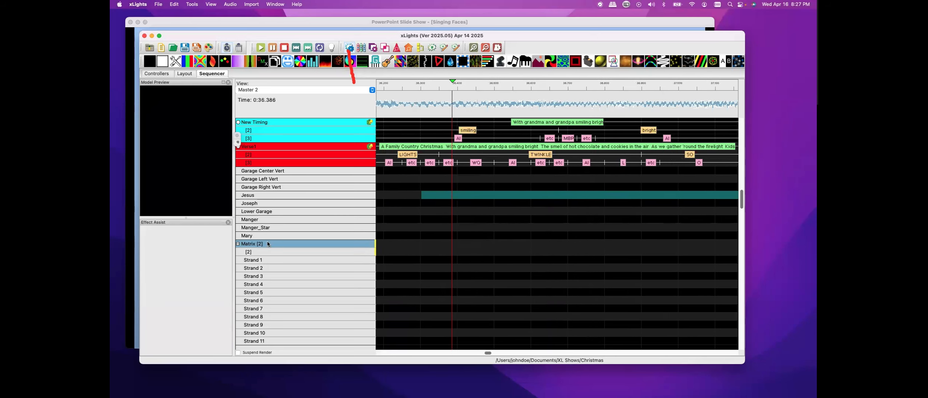
left_click_drag(488, 352, 201, 339)
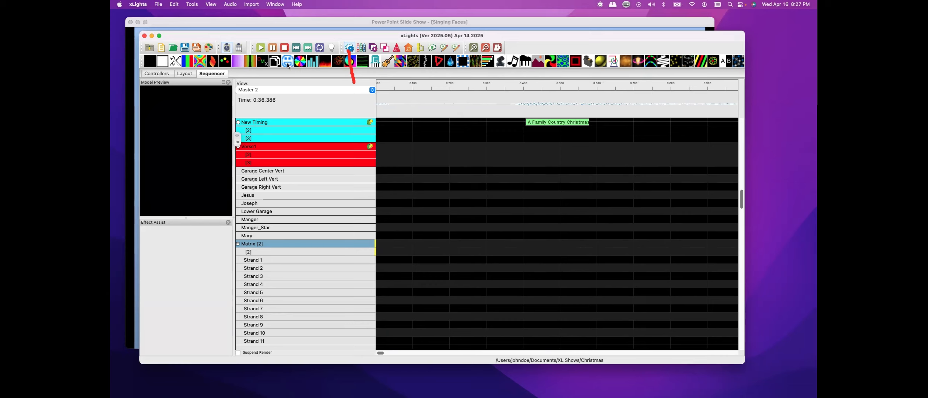
Place Faces effects at the start of both Matrix layers
left_click_drag(288, 66, 424, 244)
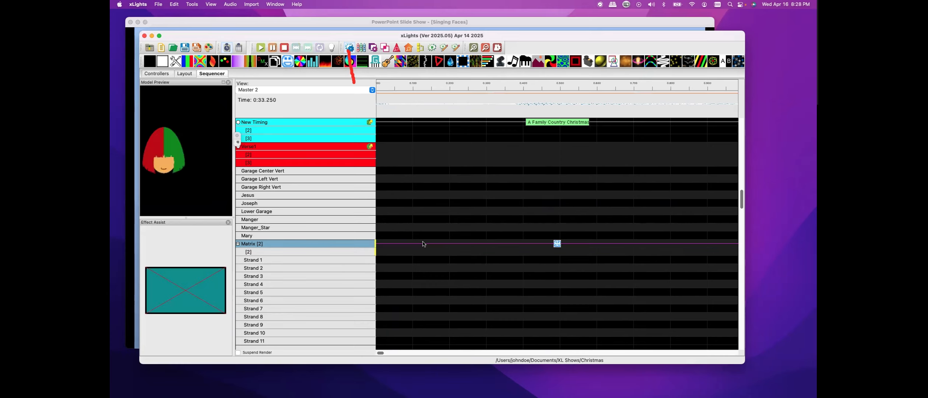
double_click(558, 244)
left_click(404, 249)
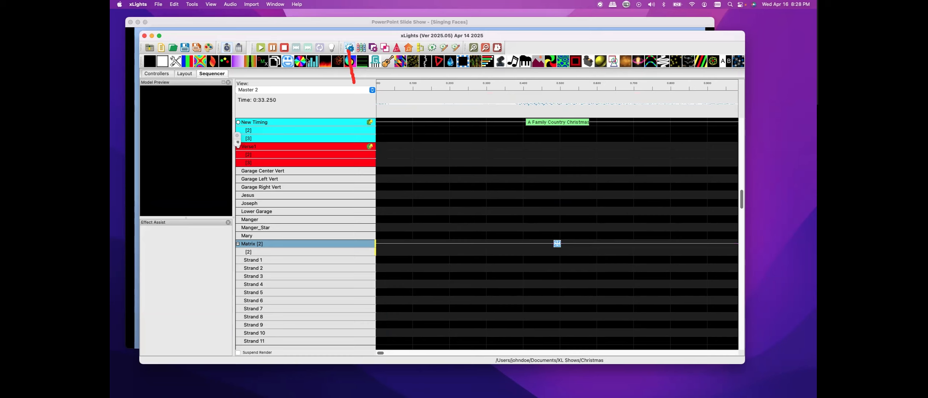
left_click_drag(289, 59, 478, 251)
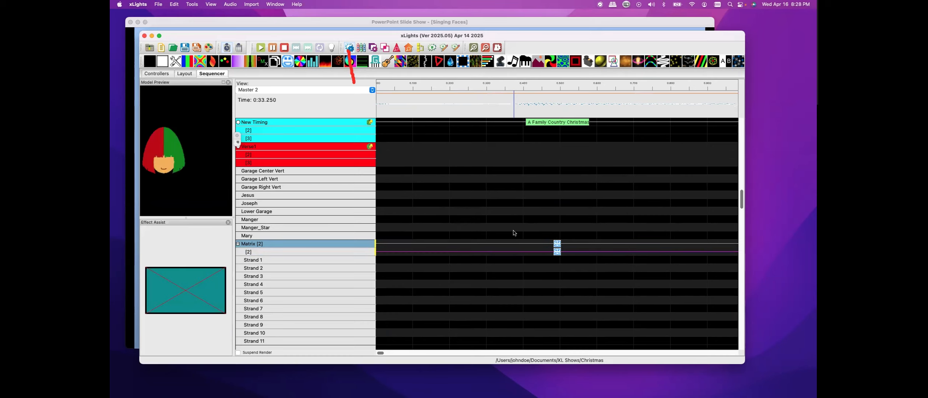
left_click_drag(511, 231, 541, 235)
right_click(534, 236)
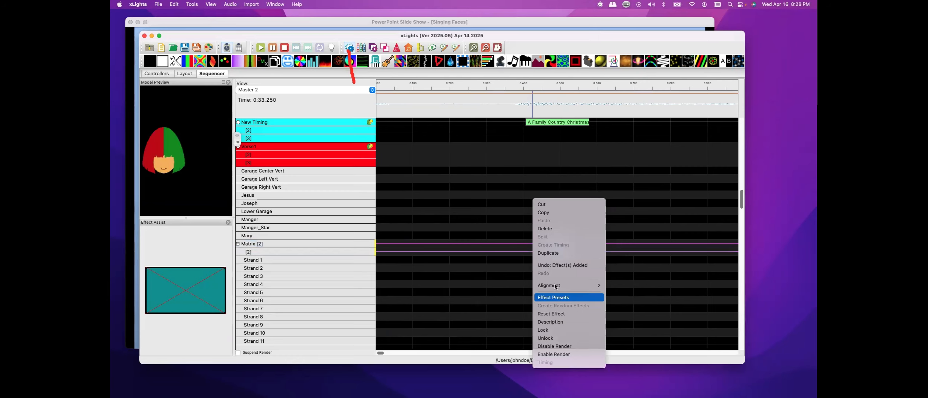
mouse_move(589, 285)
left_click(627, 301)
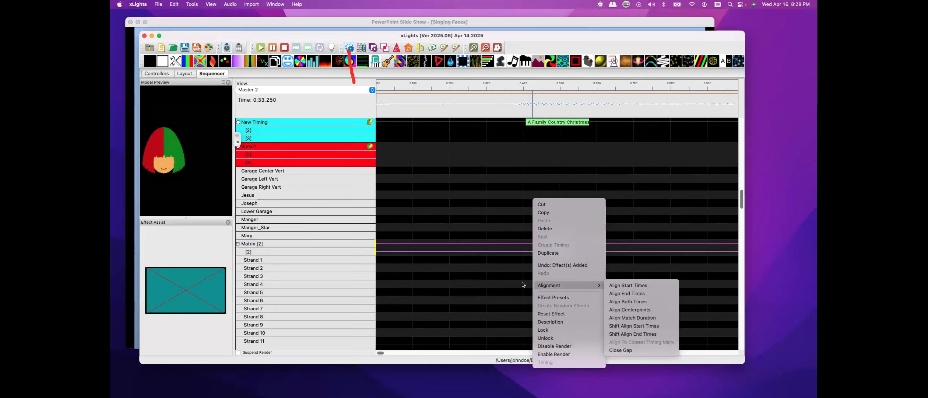
left_click(555, 252)
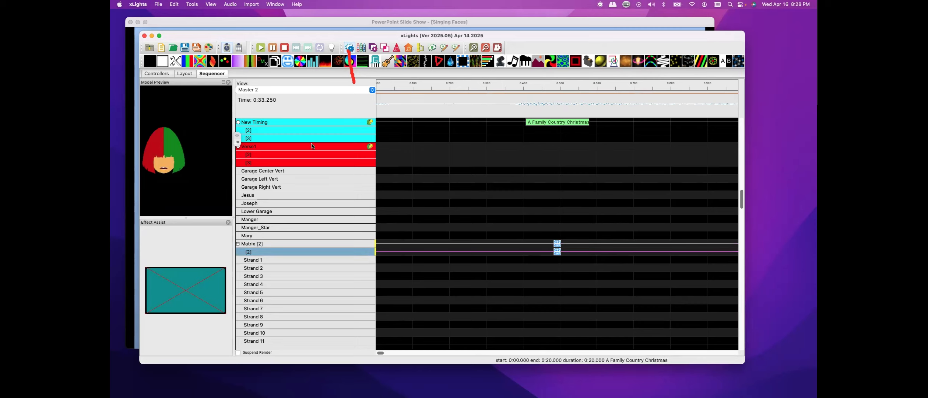
Extend both Matrix Faces effects to the end of the song
left_click(387, 354)
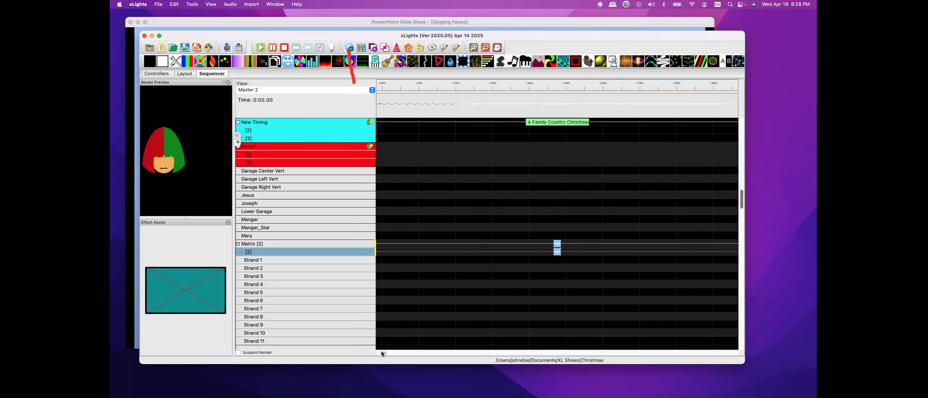
left_click_drag(382, 353, 510, 353)
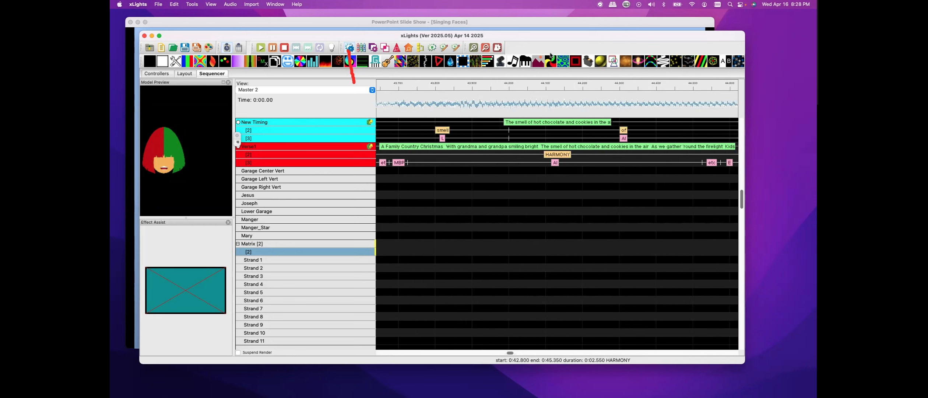
left_click(486, 48)
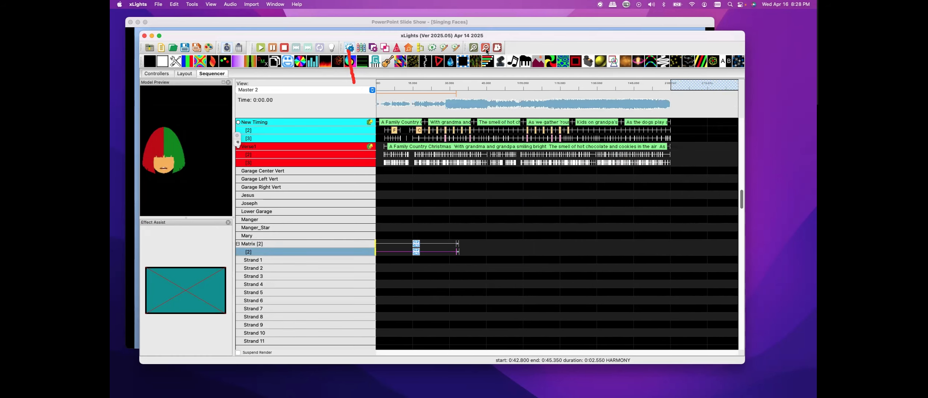
left_click_drag(396, 228, 431, 271)
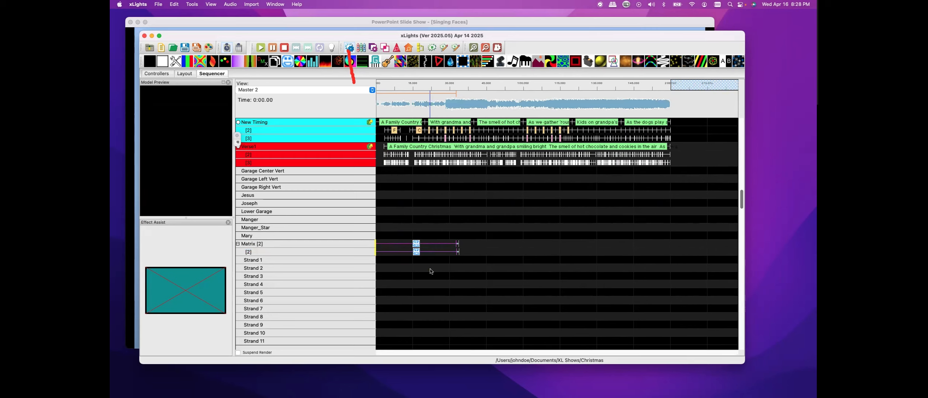
left_click(463, 233)
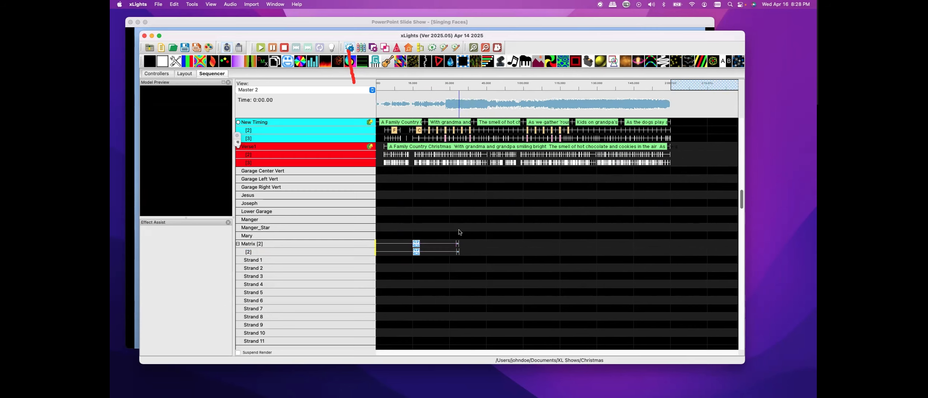
left_click(457, 251)
key("shift+Right")
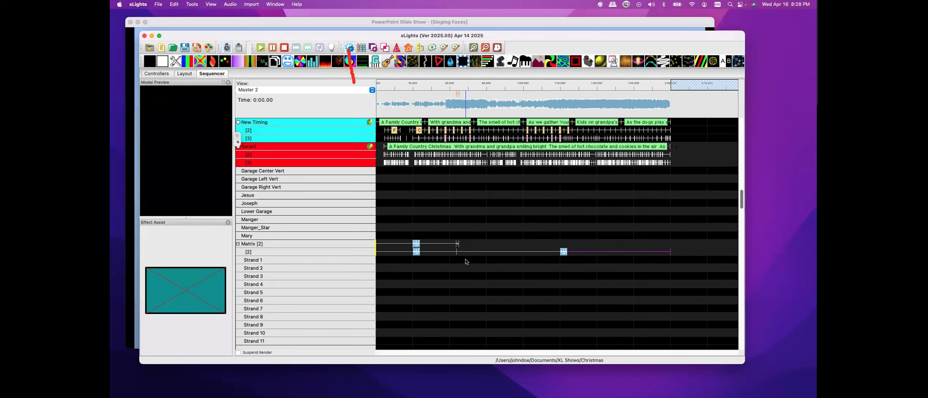
left_click(463, 239)
left_click(458, 243)
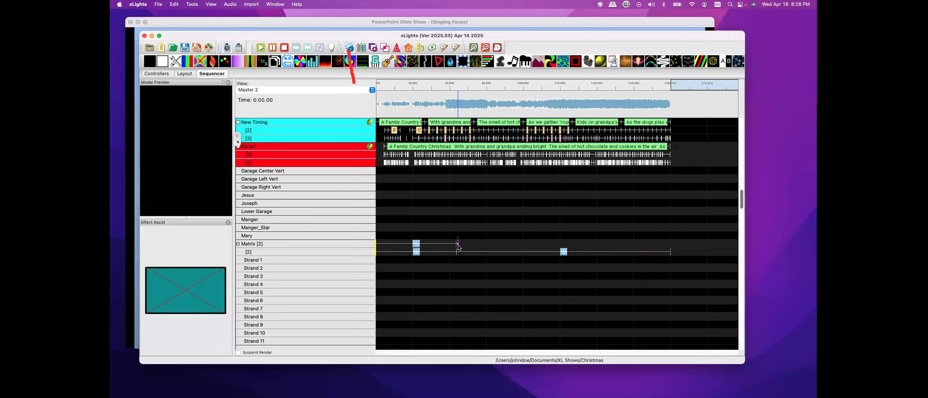
key("shift+Right")
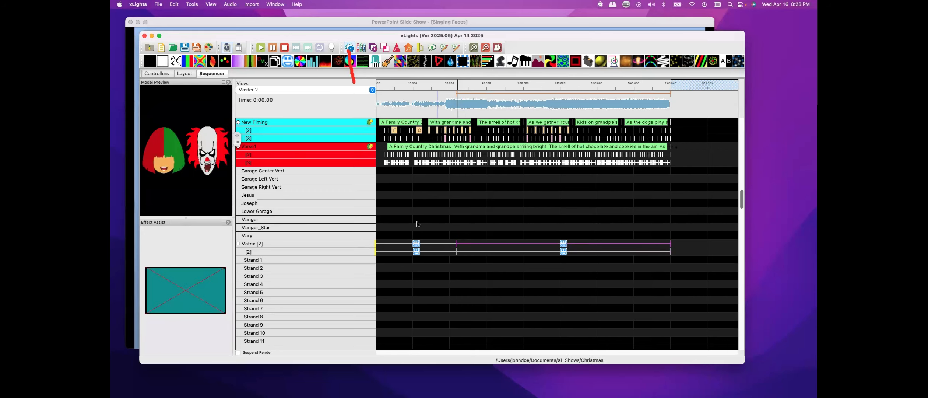
Select the opening section of the song and play it to preview the faces
left_click_drag(381, 104, 442, 105)
left_click(261, 48)
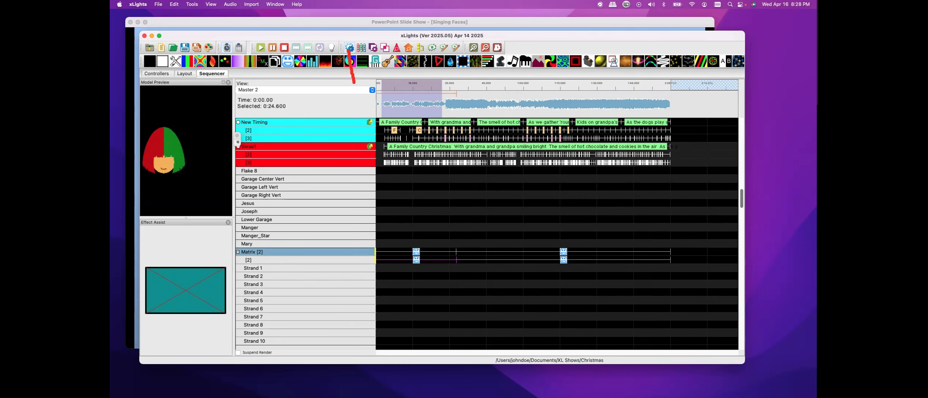
Open Layer Settings and set the Matrix Faces effect's buffer to the Right Half
left_click(373, 48)
left_click_drag(280, 104, 540, 84)
right_click(530, 195)
mouse_move(543, 220)
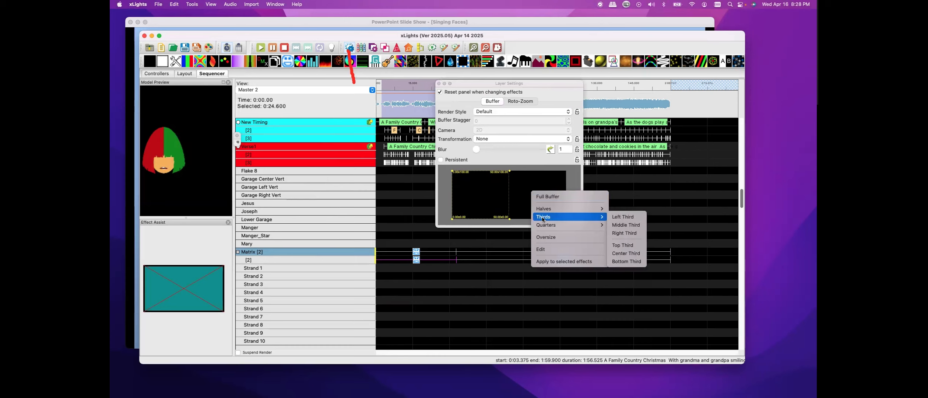
mouse_move(577, 211)
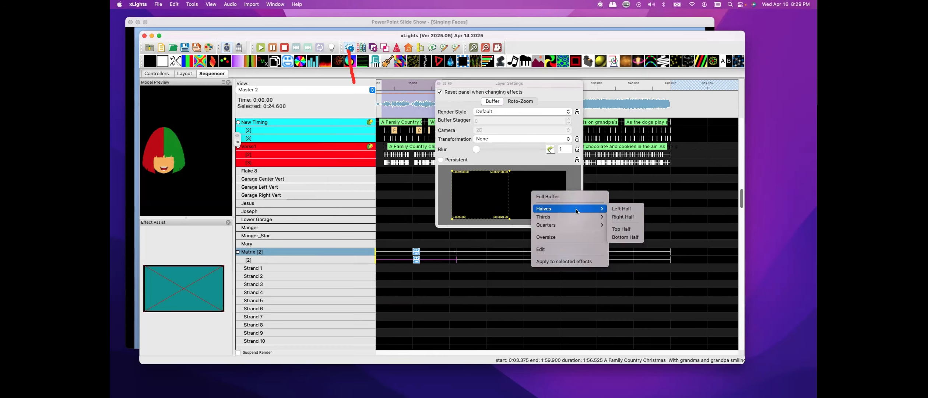
left_click(614, 216)
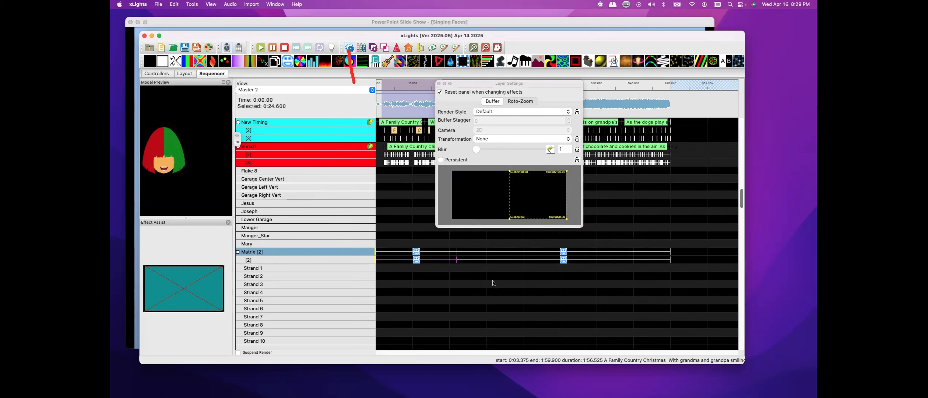
left_click(416, 259)
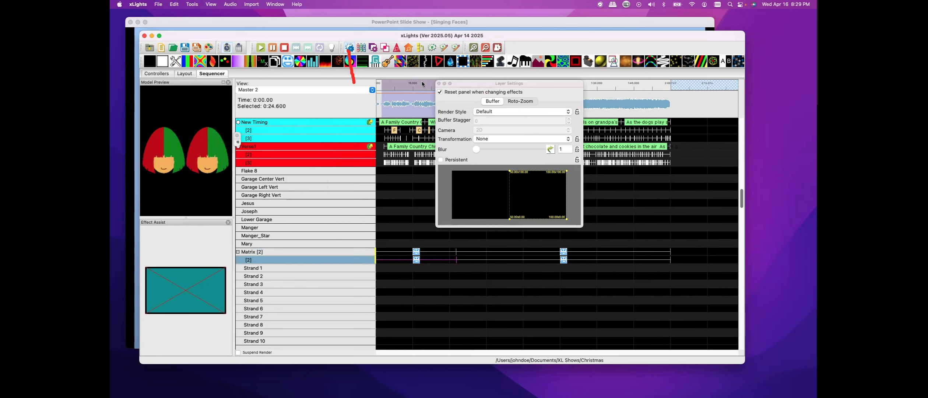
left_click(439, 83)
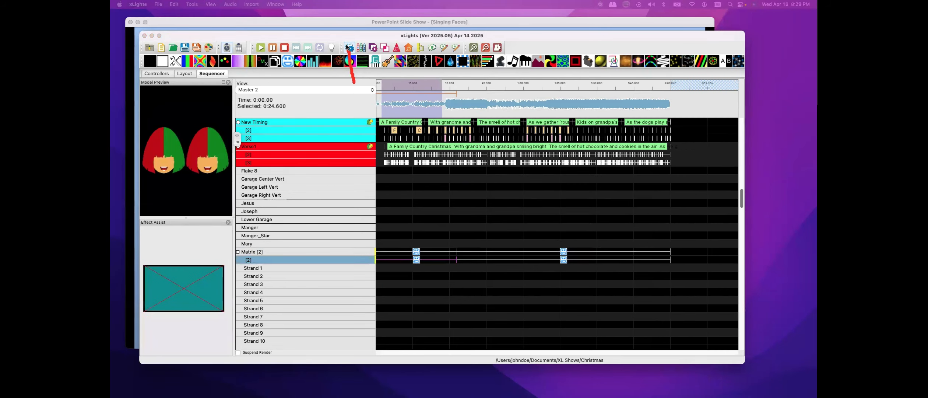
Open Effect Settings for the second-layer Faces effect and set its face definition to New
left_click(346, 48)
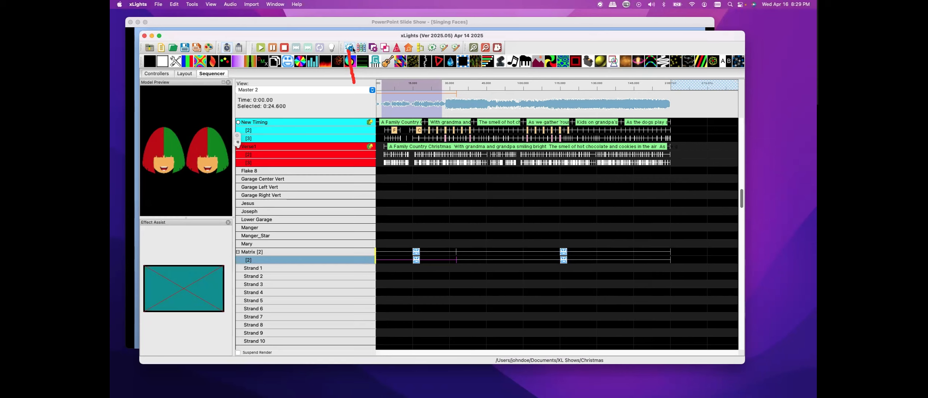
left_click(351, 48)
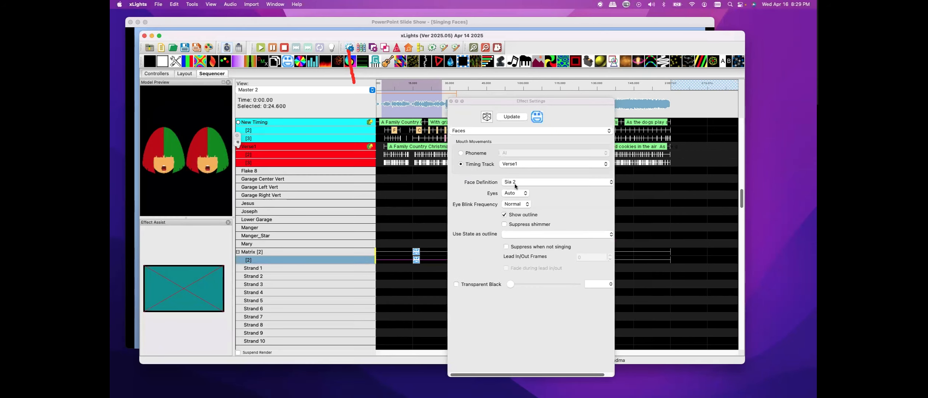
left_click(607, 183)
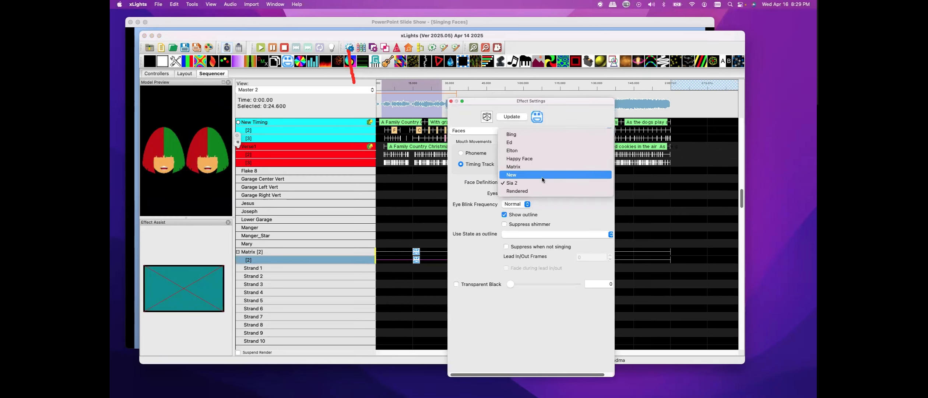
left_click(530, 179)
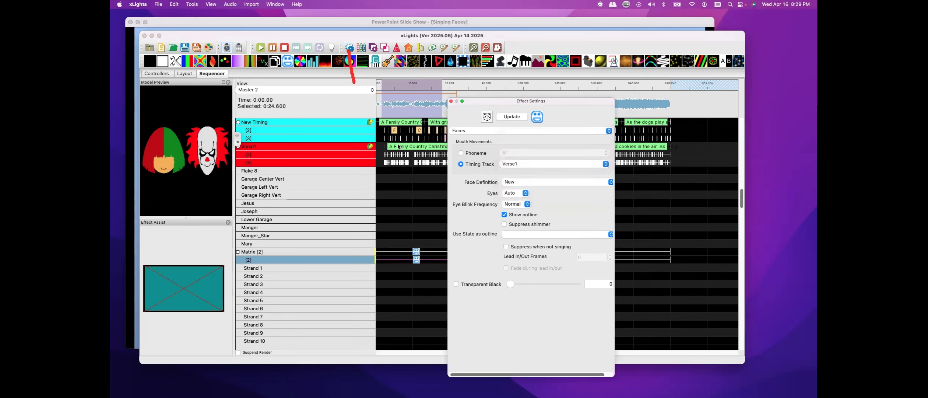
left_click(451, 101)
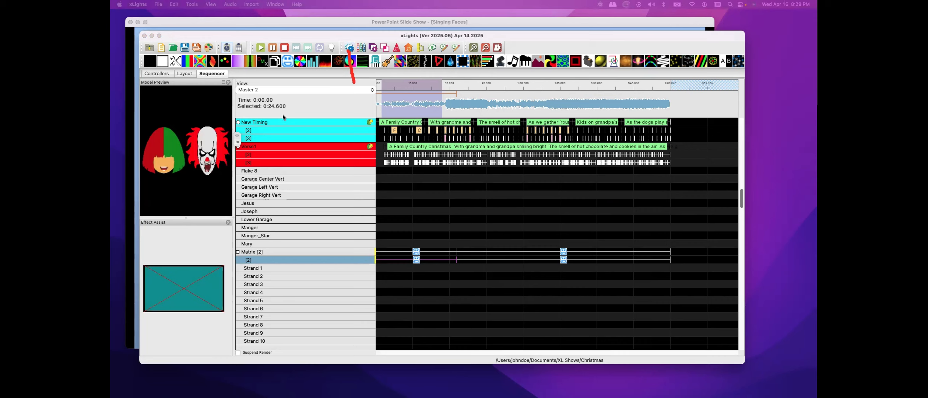
Play and stop the sequence to preview both Matrix faces
left_click(260, 48)
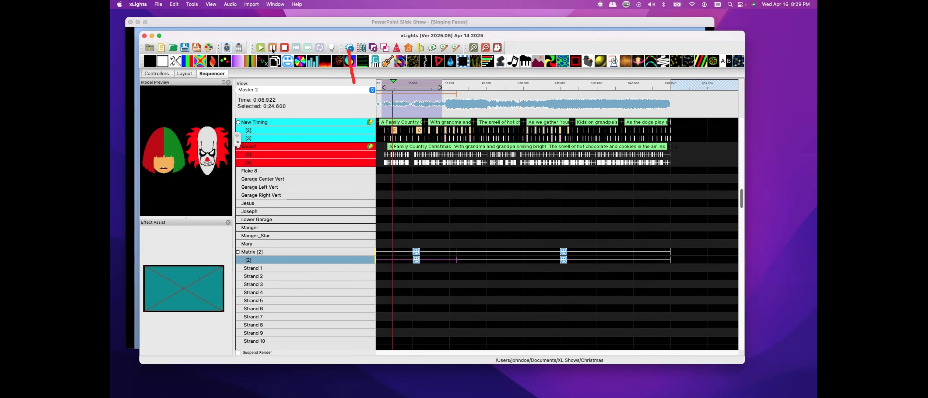
left_click(272, 48)
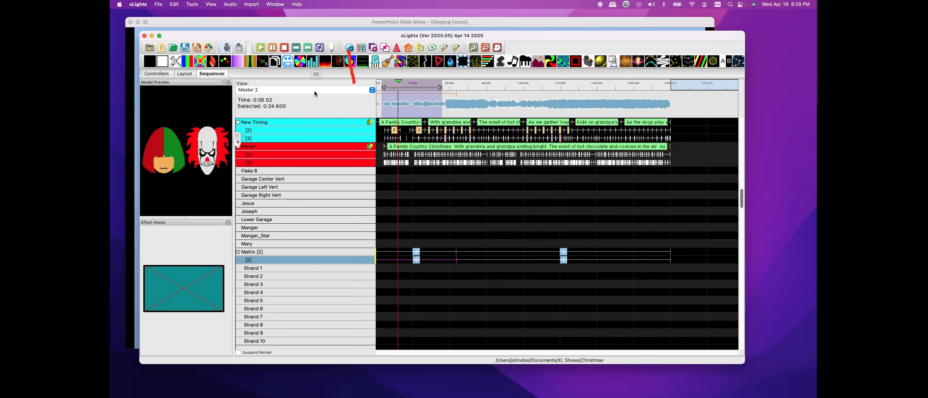
Import the timing track file output (49).xtiming into the sequence
right_click(300, 149)
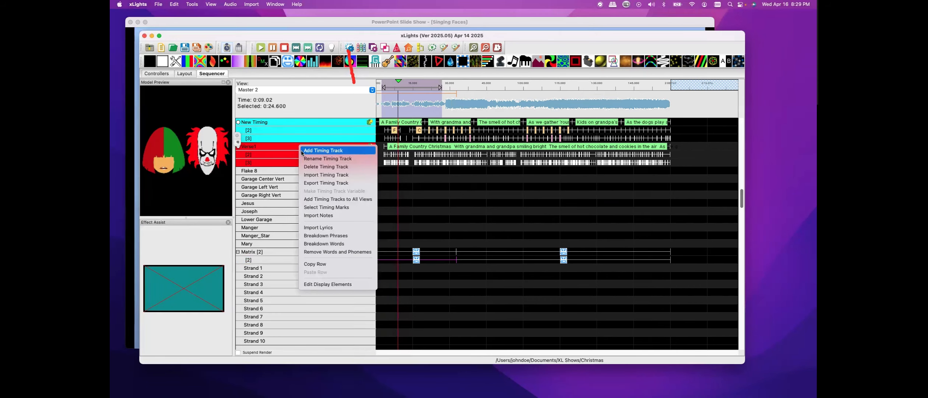
left_click(324, 174)
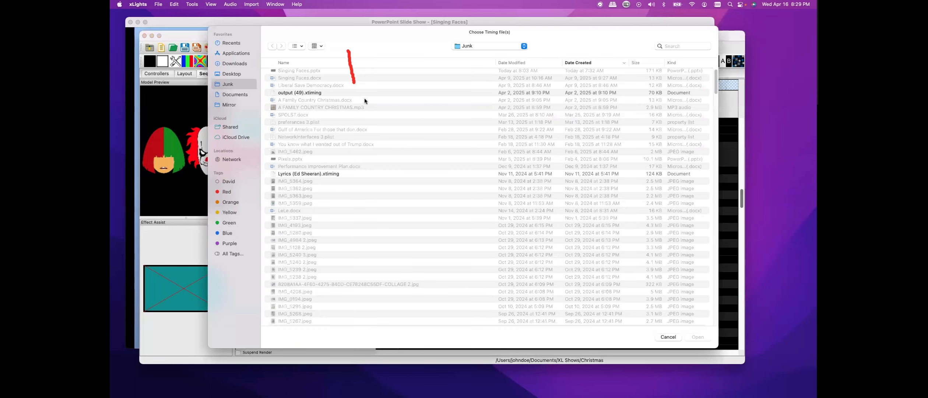
double_click(301, 93)
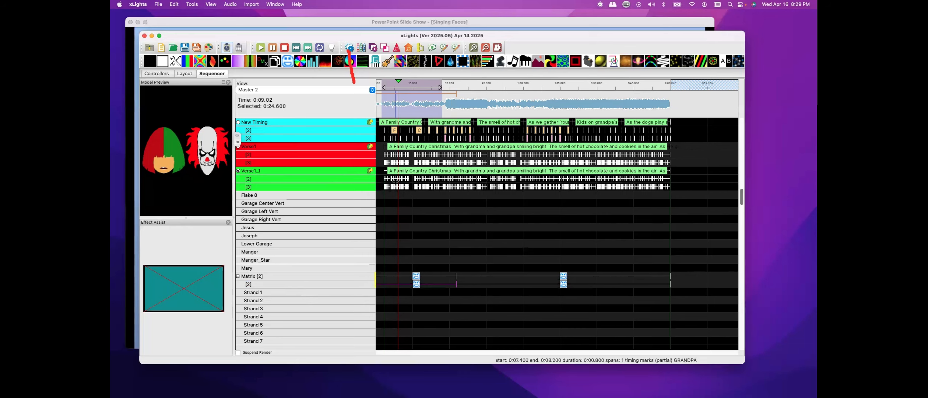
Rename the imported Verse1_1 timing track as Backup
right_click(300, 170)
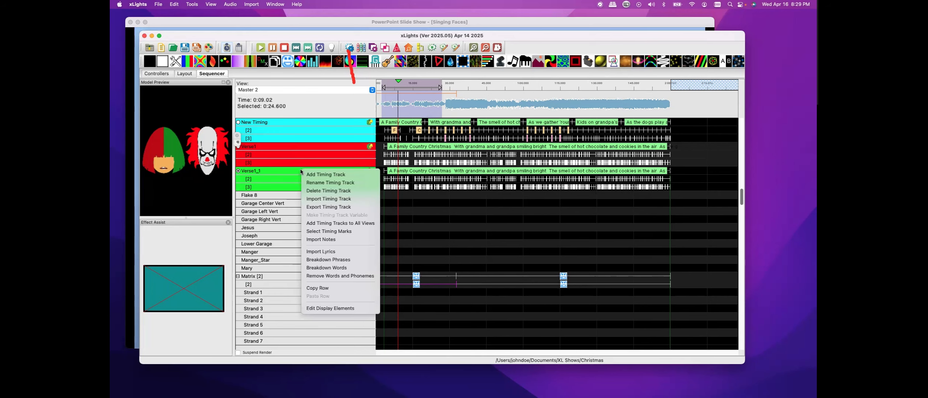
left_click(325, 183)
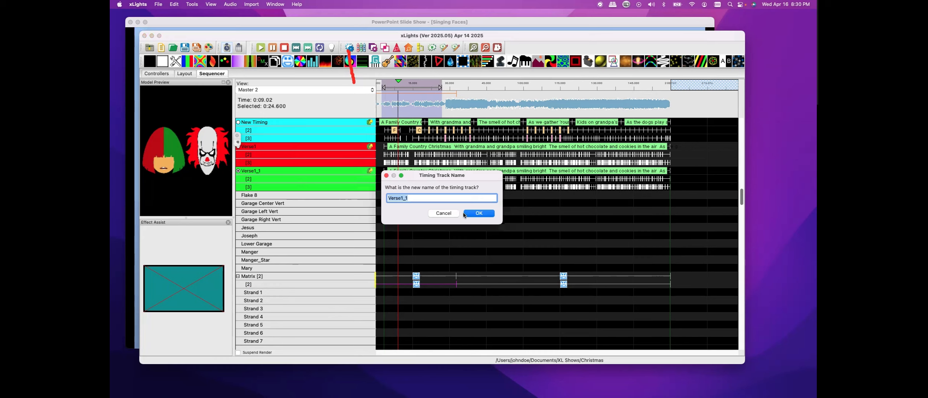
type("Backup")
left_click(465, 212)
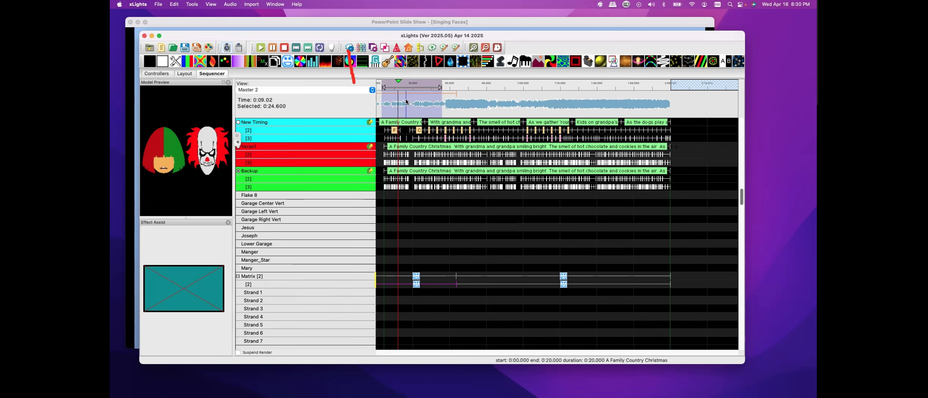
Delete the Backup track's word and phoneme timings that come before the word WITH
left_click(473, 47)
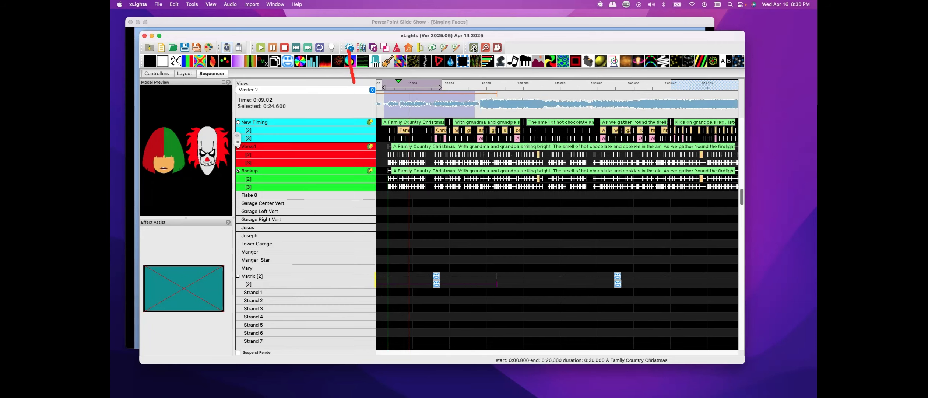
left_click(473, 47)
left_click(473, 47)
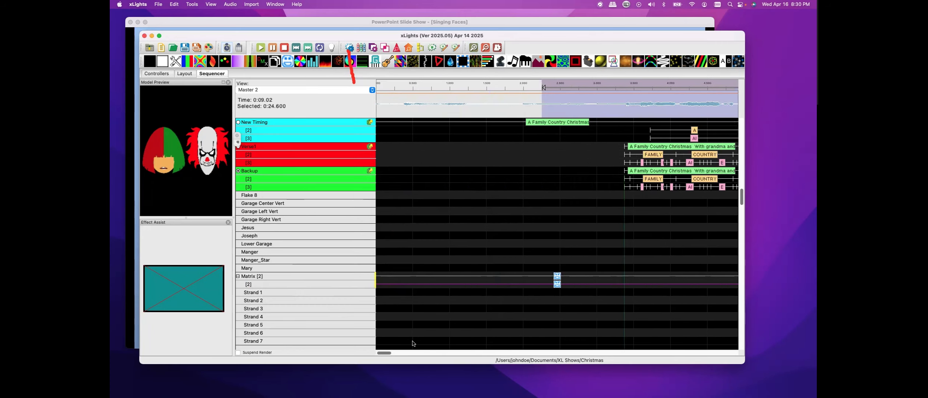
left_click_drag(383, 354, 391, 353)
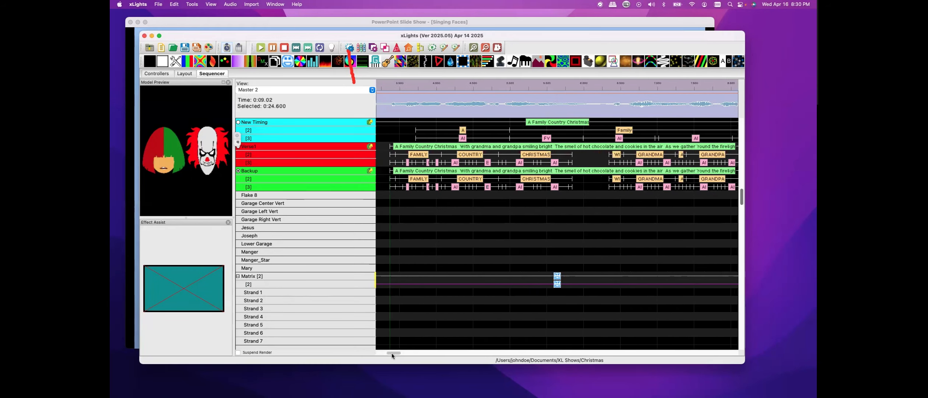
left_click(390, 183)
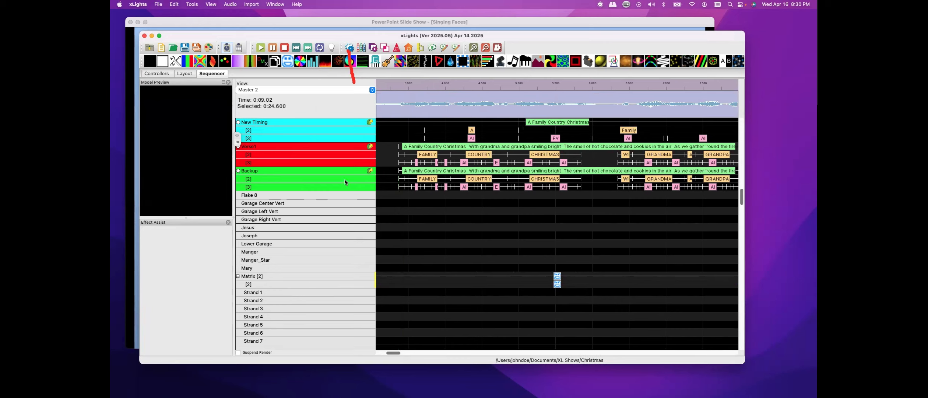
left_click_drag(392, 178, 552, 189)
key("Delete")
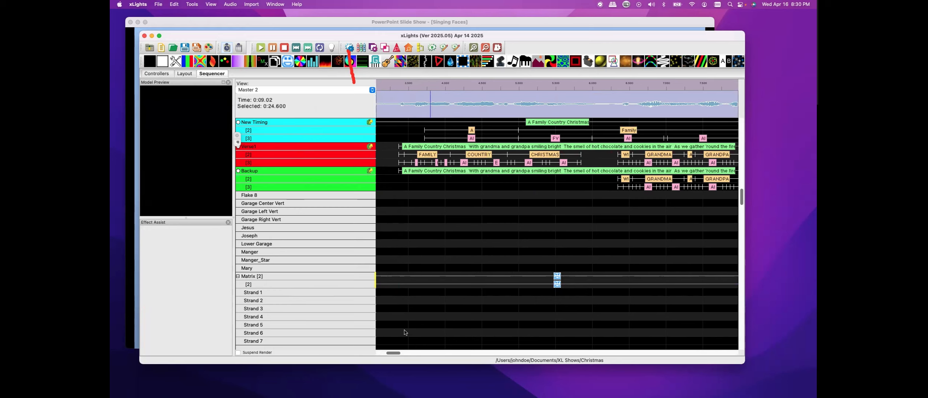
Set the Matrix second-layer Faces effect's timing track to Backup in Effect Settings
left_click(557, 284)
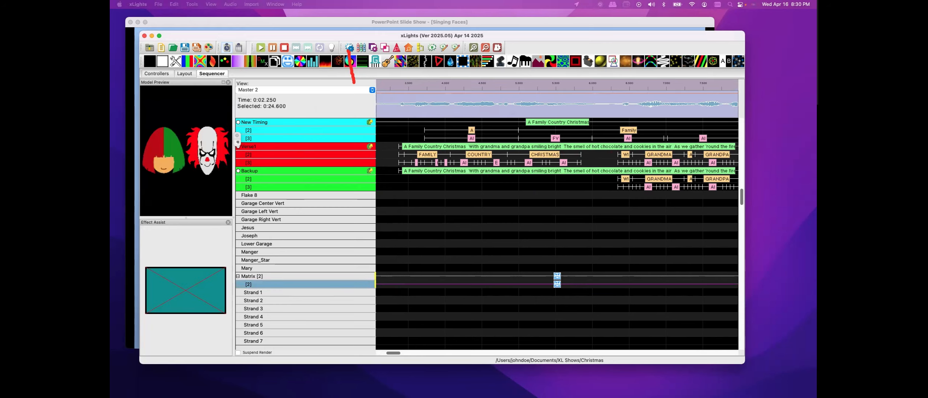
left_click_drag(432, 84, 486, 81)
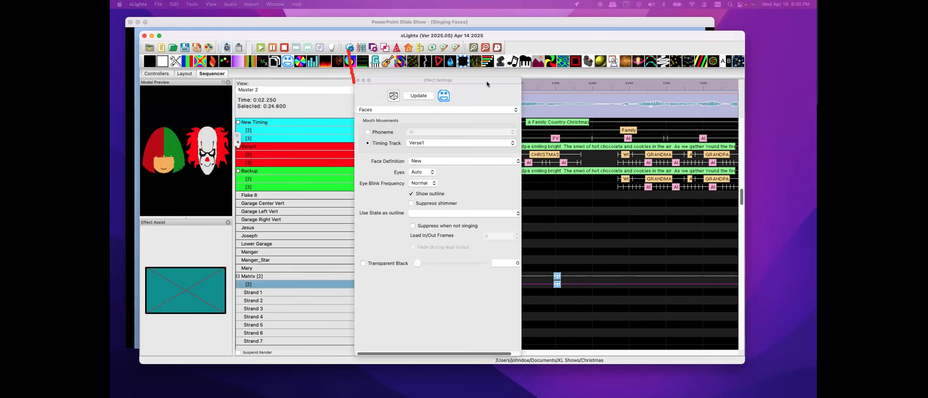
left_click(512, 142)
left_click(456, 128)
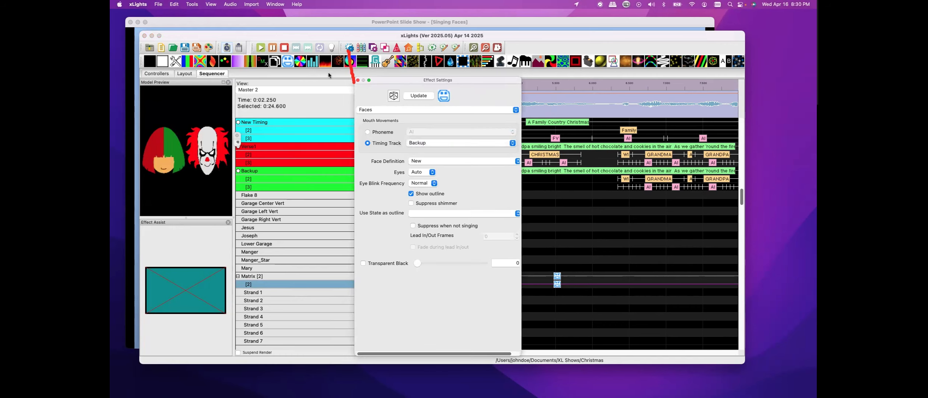
left_click(560, 219)
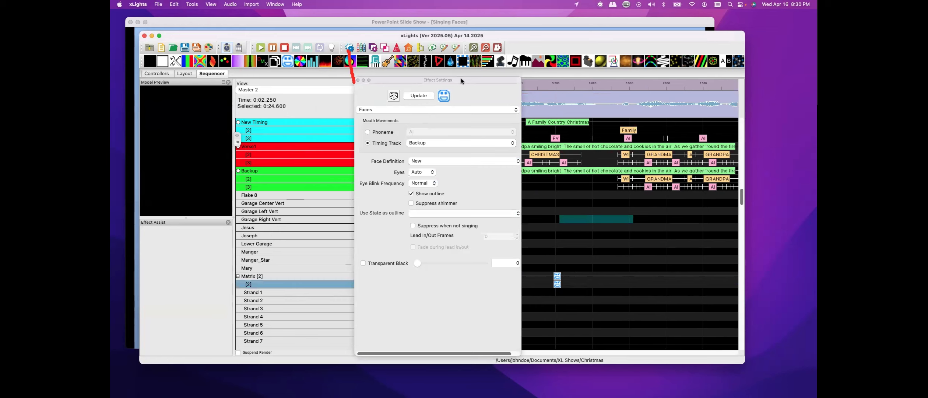
left_click_drag(461, 81, 816, 88)
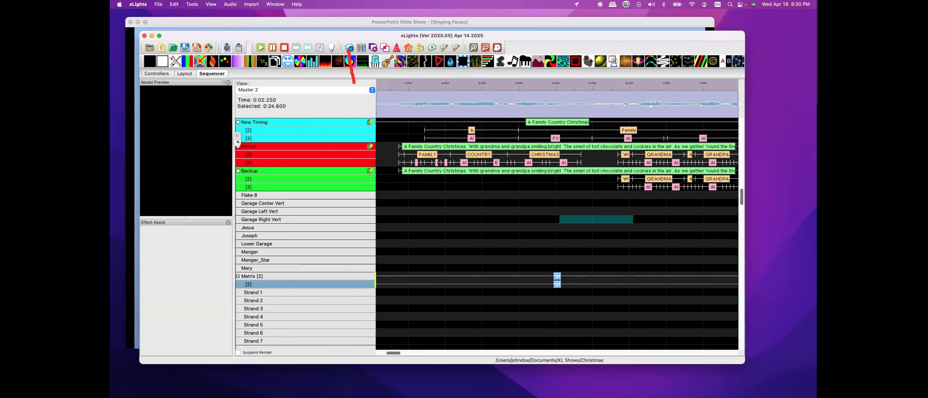
Play the sequence from the start and stop it to preview the faces
left_click(384, 103)
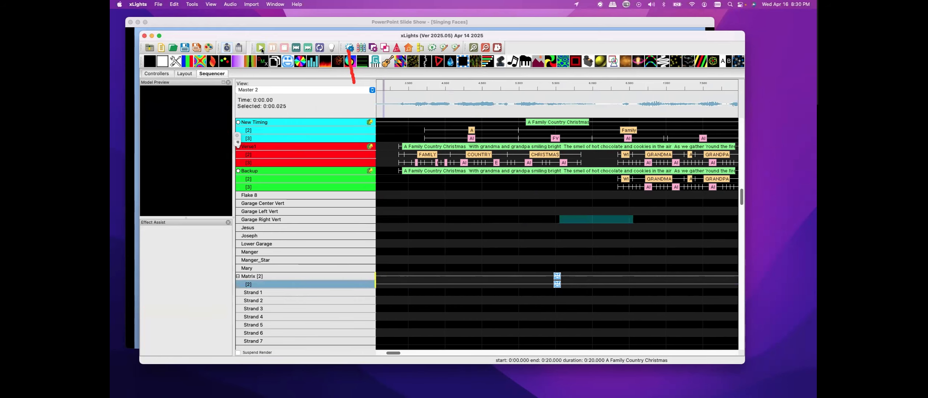
left_click(377, 105)
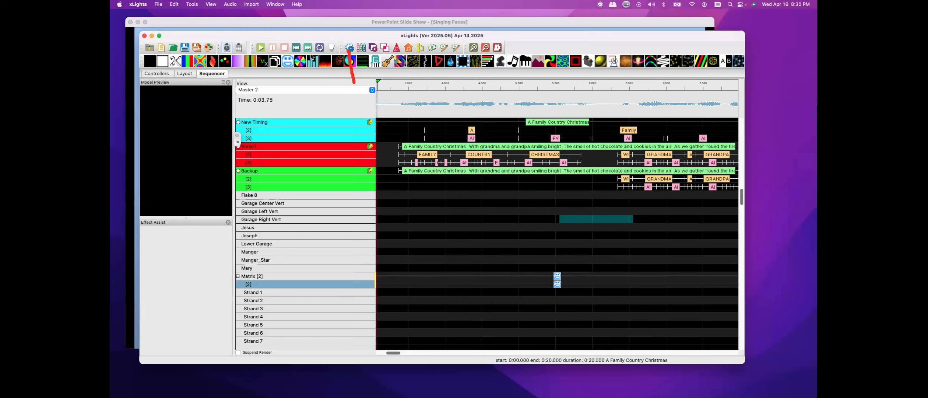
left_click(261, 49)
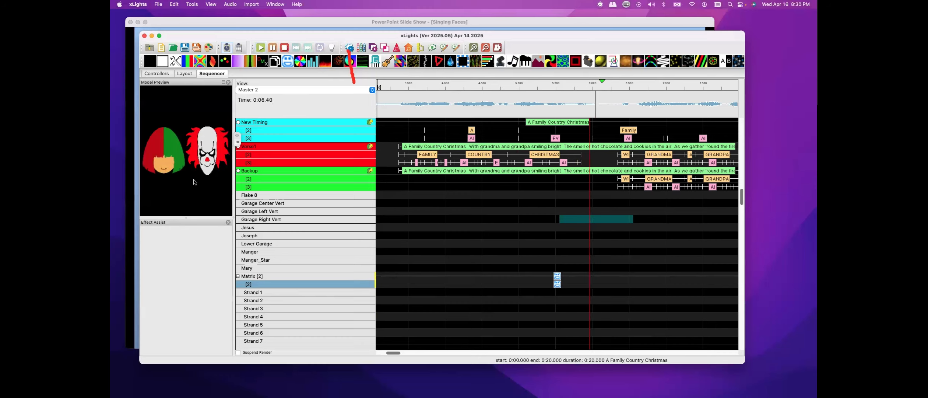
left_click(276, 52)
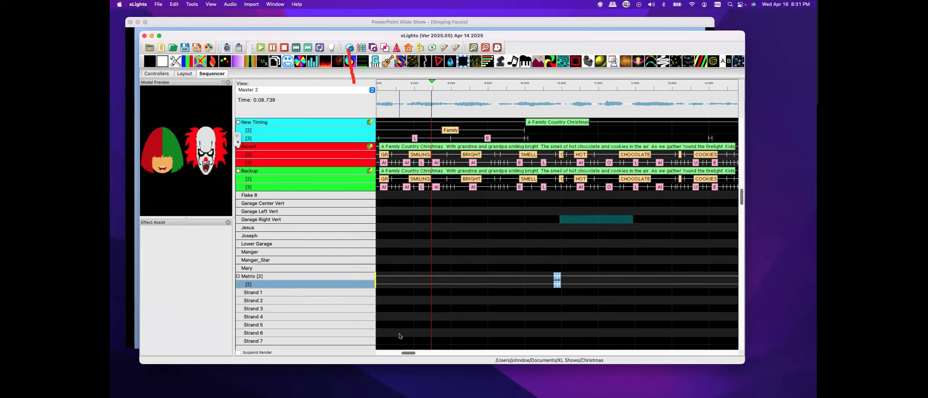
Shift the start of the Backup track's WITH word and divide its timings into phonemes
left_click_drag(402, 353, 400, 354)
scroll(400, 354, "left", 10)
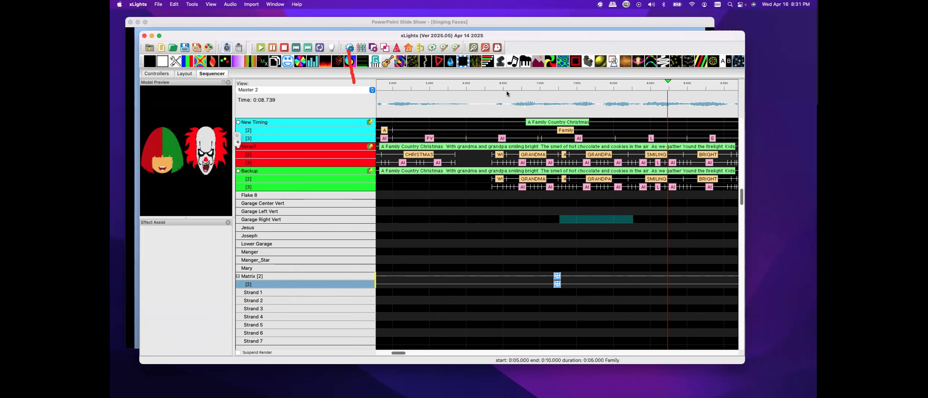
left_click(474, 48)
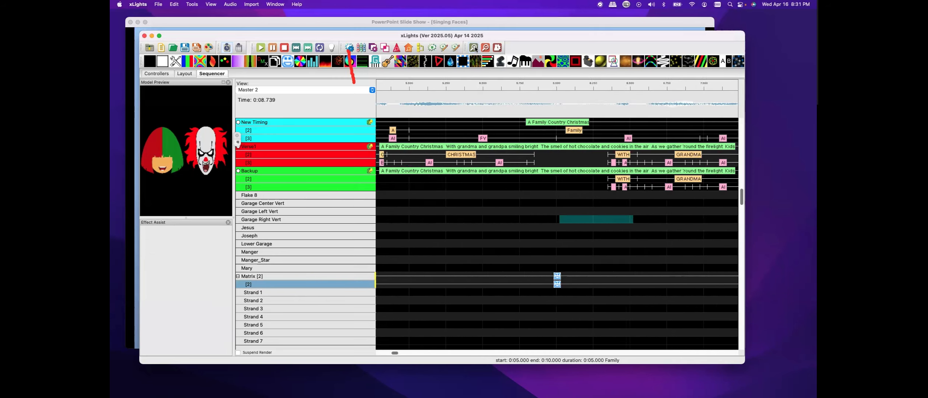
left_click(474, 48)
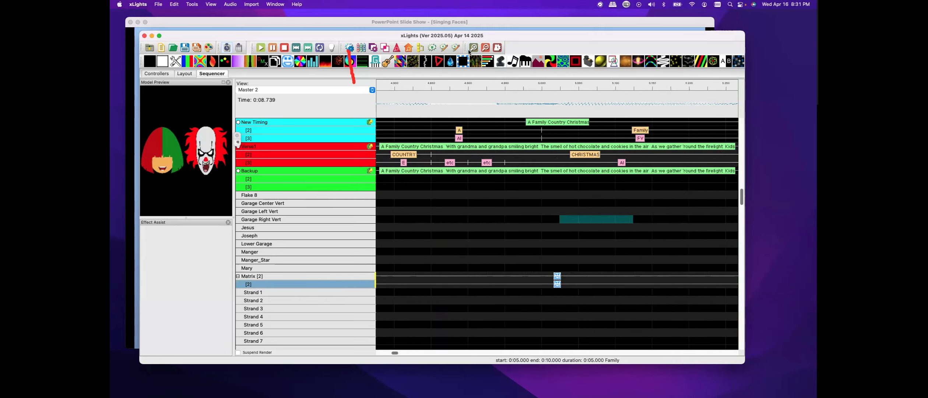
left_click(401, 352)
left_click_drag(401, 353, 396, 354)
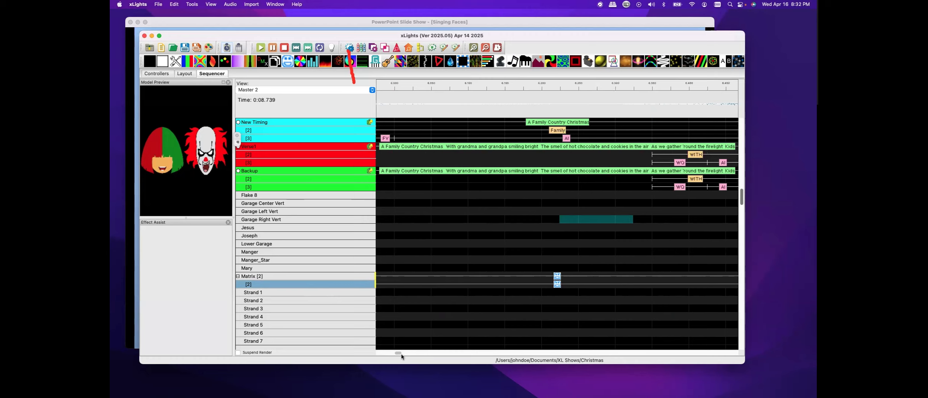
left_click_drag(401, 354, 401, 354)
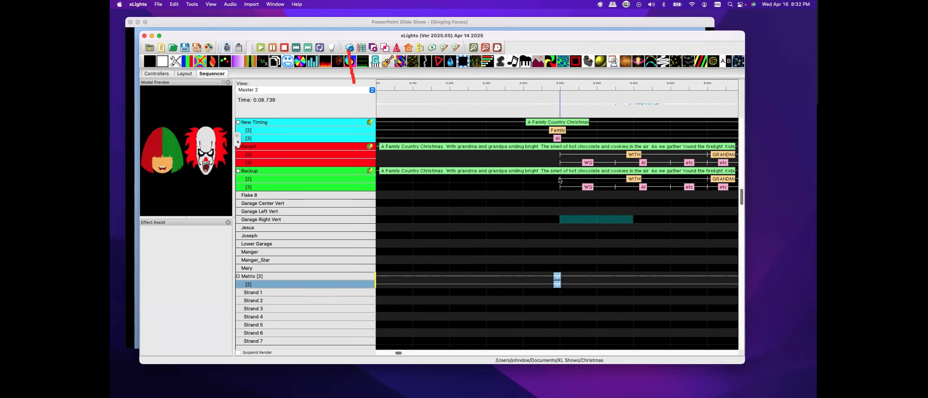
left_click_drag(559, 180, 584, 179)
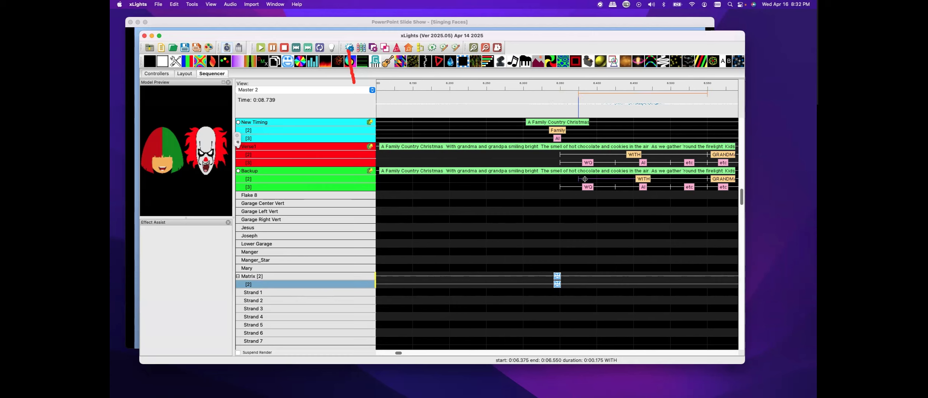
right_click(643, 180)
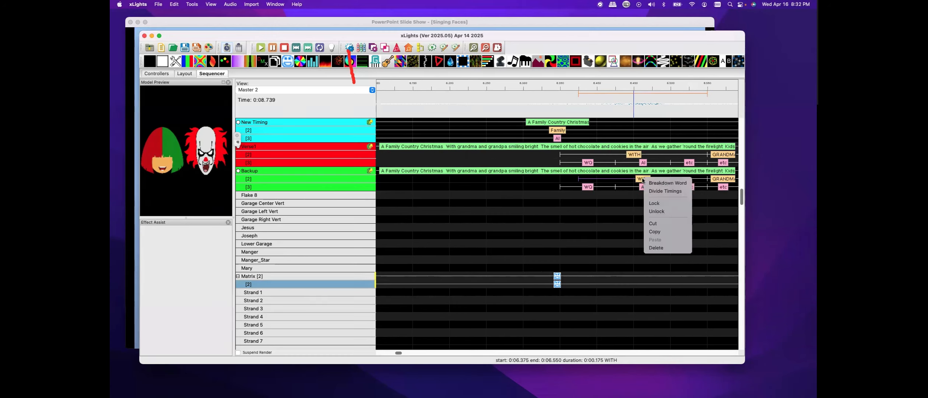
left_click(657, 191)
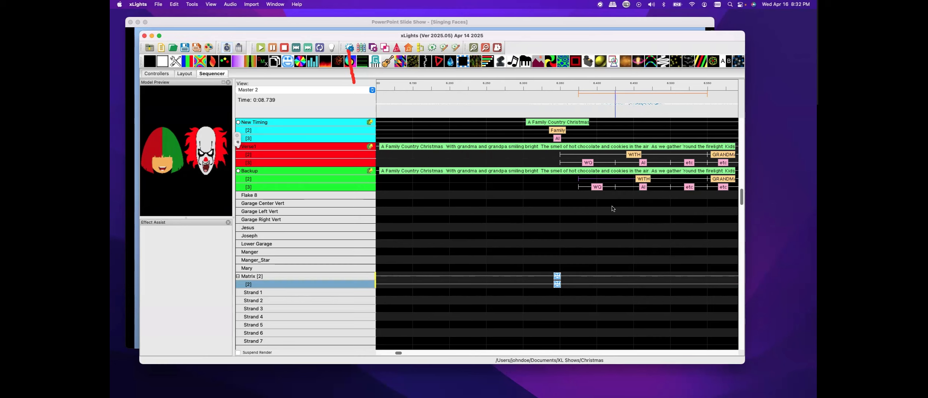
Move the Backup track's WITH word earlier and replace its phonemes with newly divided timings
scroll(613, 209, "down", 1)
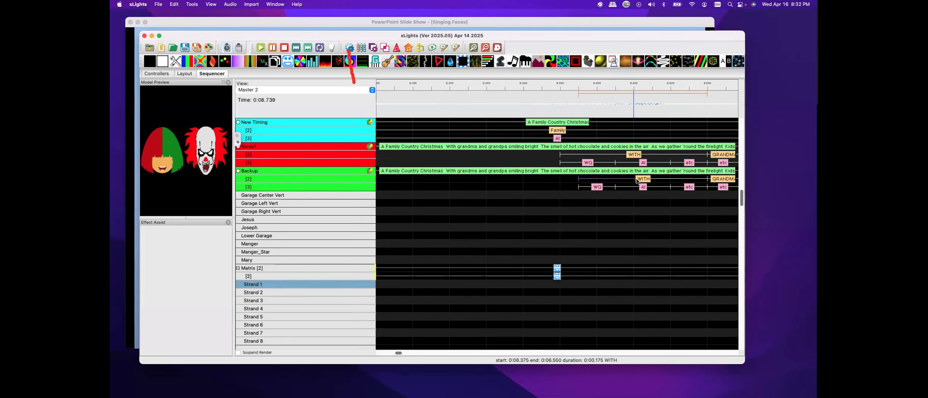
left_click_drag(637, 180, 530, 188)
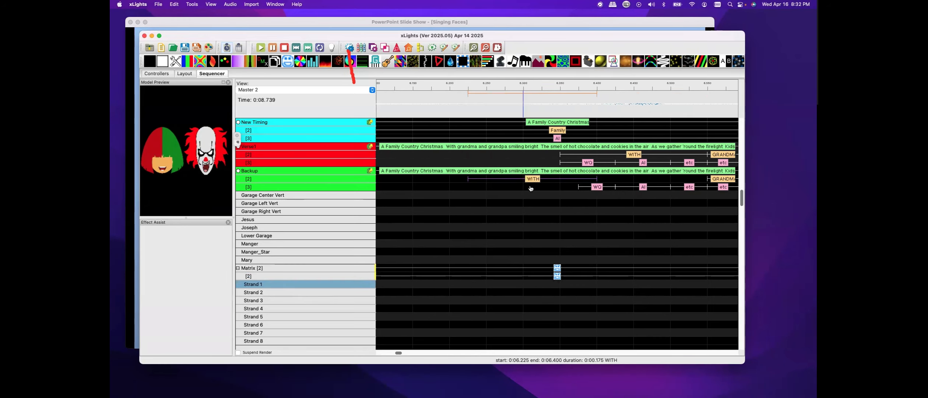
right_click(538, 178)
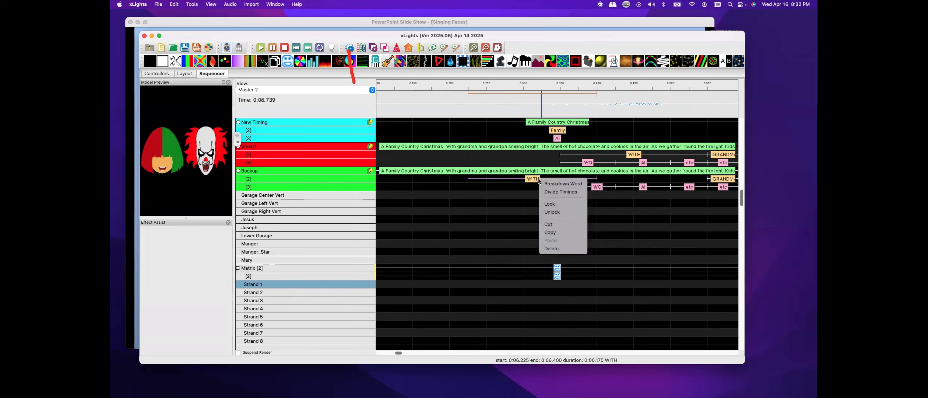
left_click(555, 191)
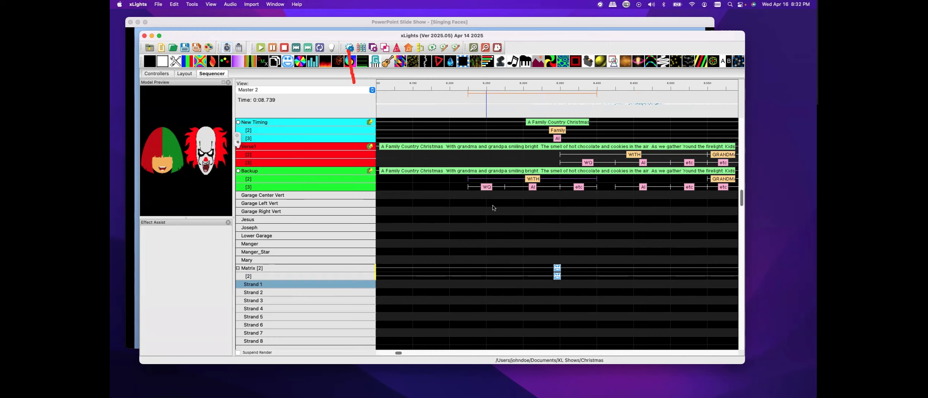
left_click_drag(605, 180, 689, 201)
key("Delete")
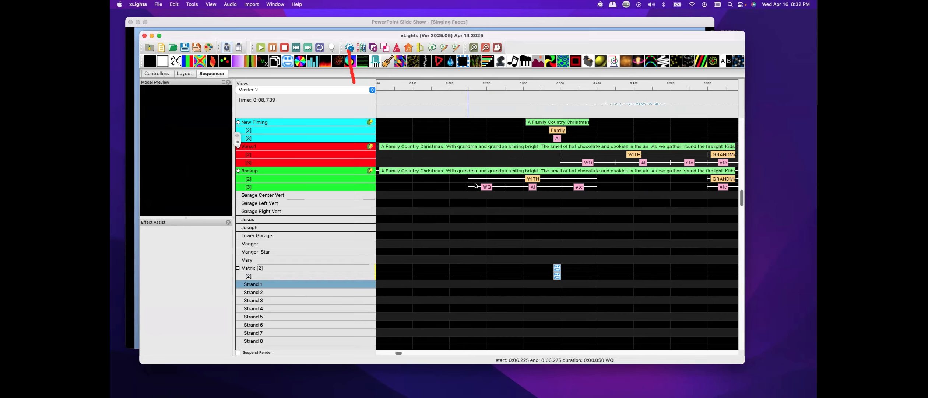
Select a section of the timeline and play it to preview the singing faces
left_click_drag(412, 104, 667, 118)
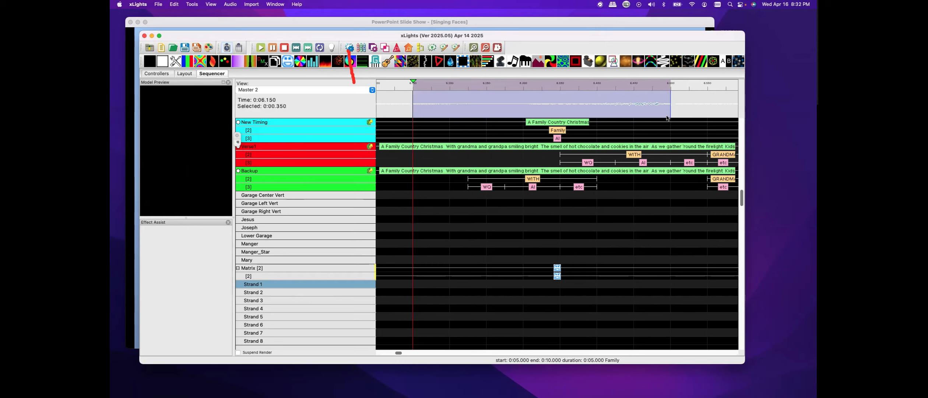
left_click(261, 50)
left_click(262, 50)
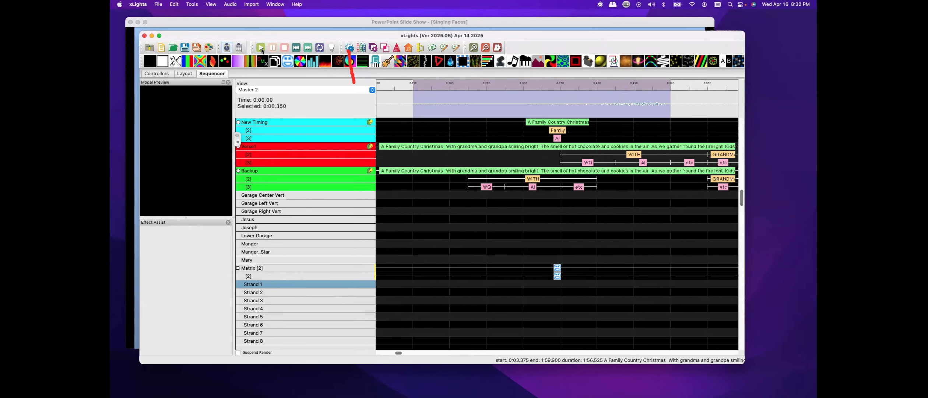
left_click(262, 50)
left_click(262, 50)
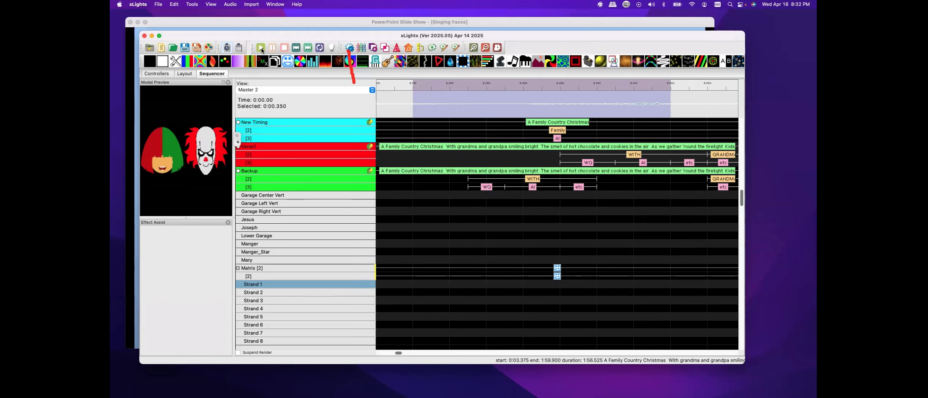
Zoom into the start of the timeline, select the opening seconds and play them to check the lip-sync
left_click(395, 100)
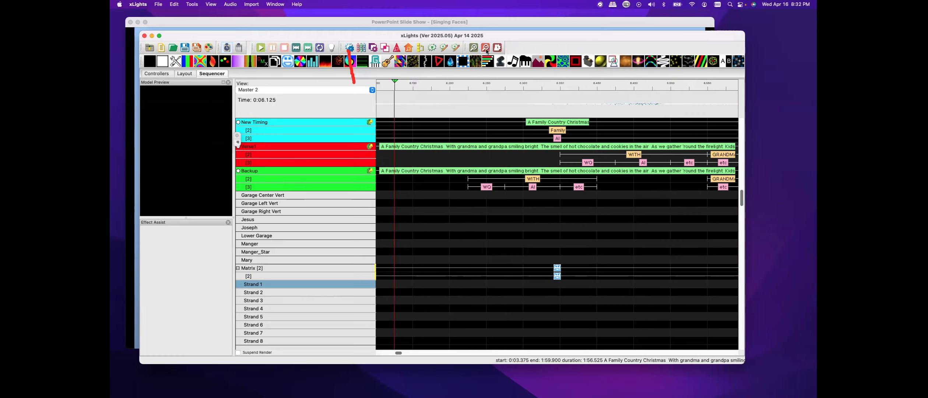
scroll(400, 113, "down", 4)
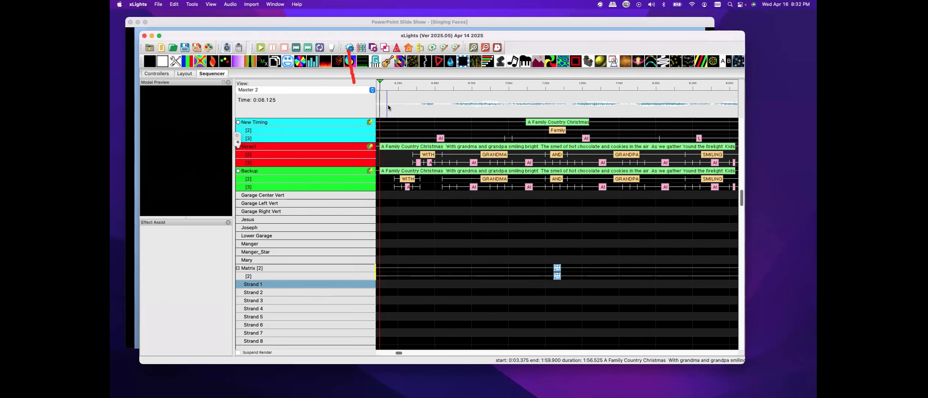
left_click_drag(383, 107, 602, 112)
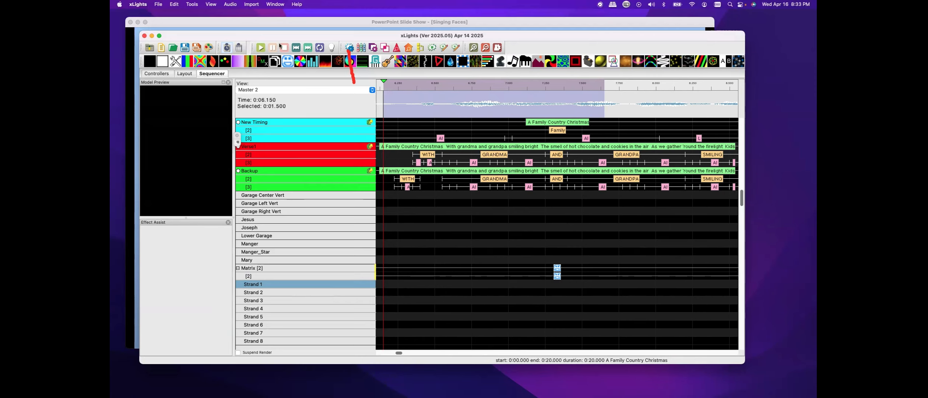
left_click(260, 48)
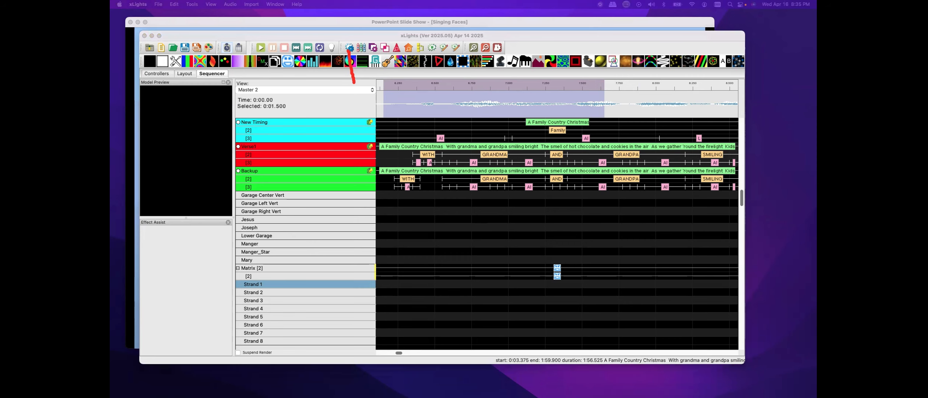
Search the web for "Oh Santa Lyrics" and open the AZLyrics result, dismissing its ad-blocker notice
left_click_drag(110, 81, 590, 51)
left_click(571, 50)
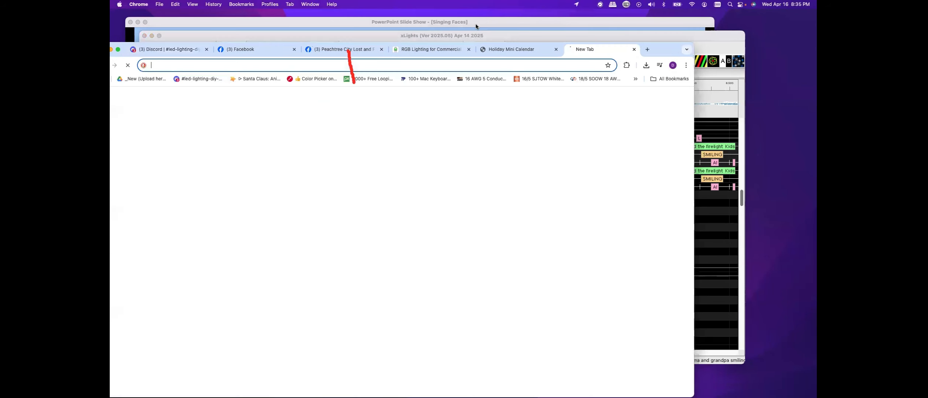
left_click(285, 210)
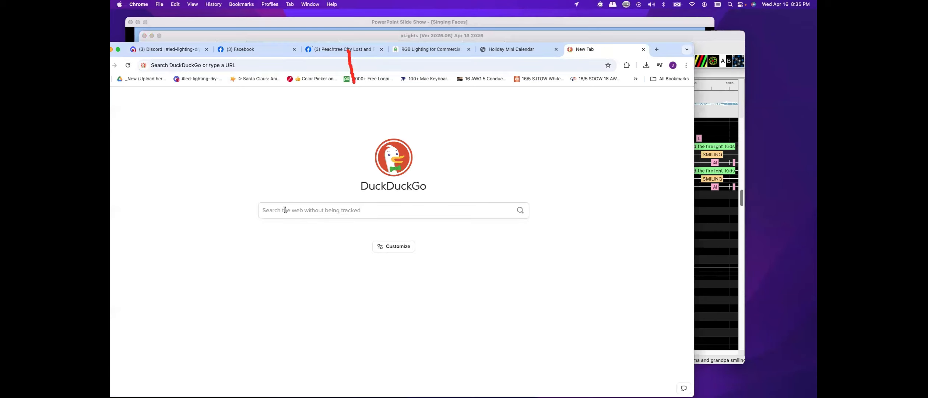
type("Oh Santa ")
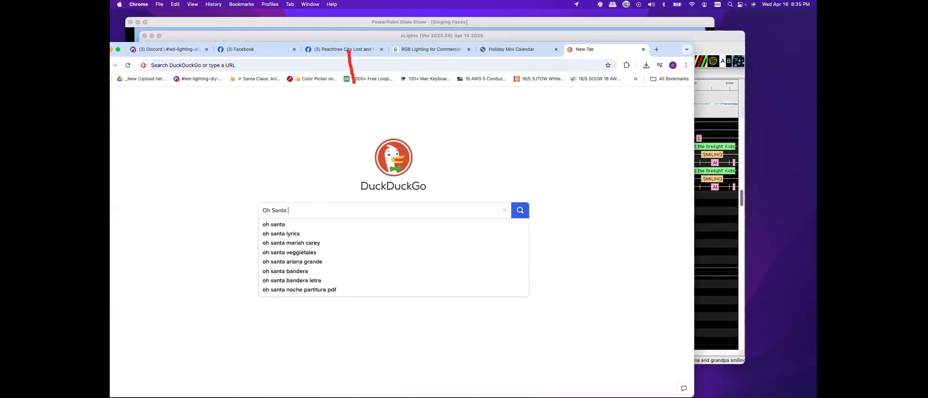
type("Lyrics")
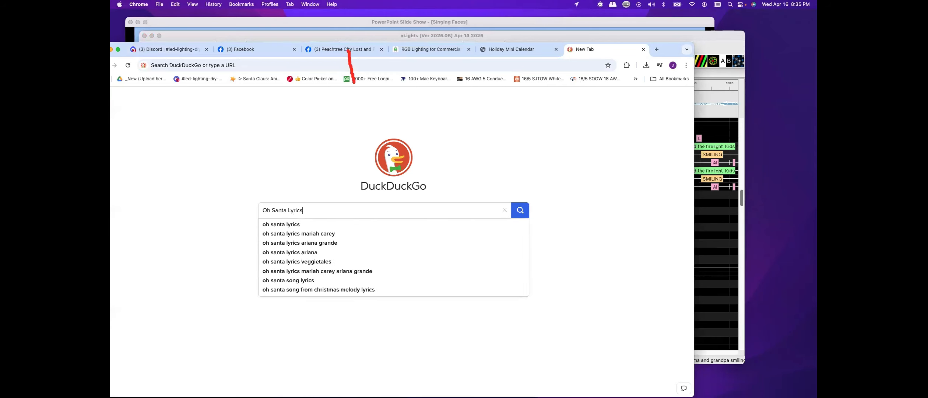
key("Return")
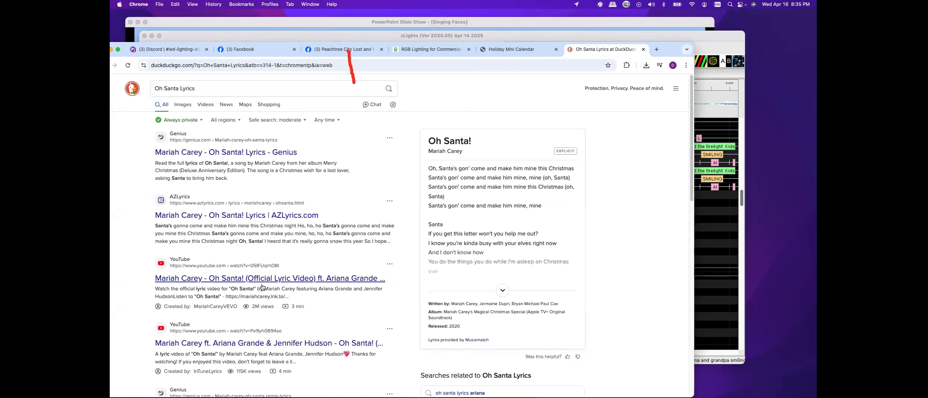
left_click(196, 216)
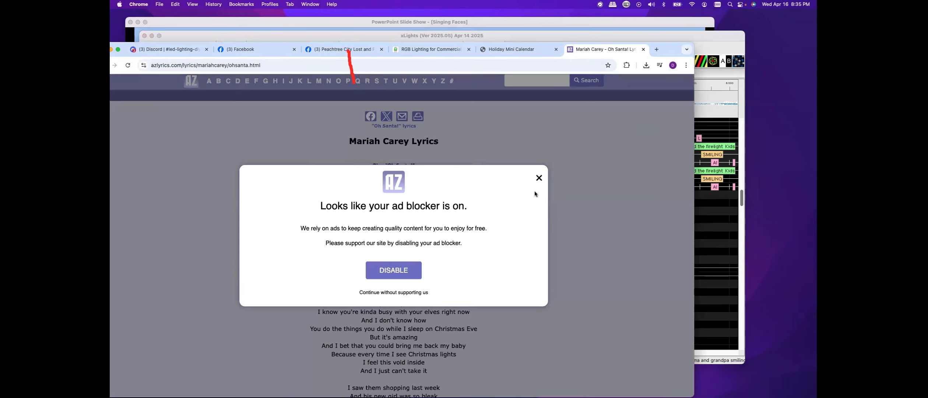
left_click(538, 178)
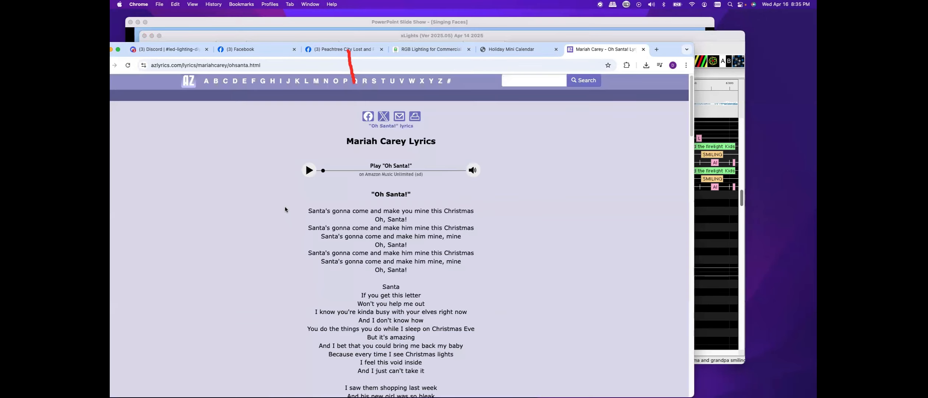
Scroll through the AZLyrics Oh Santa! page to read the song's lyrics
scroll(271, 219, "down", 3)
scroll(271, 221, "down", 10)
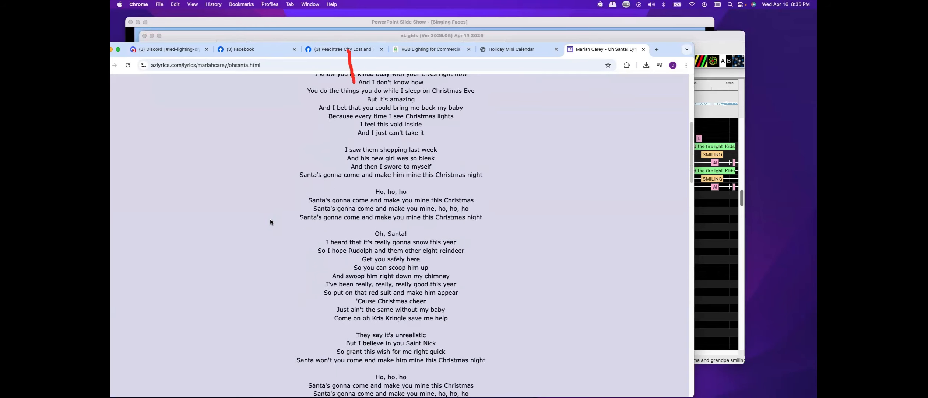
scroll(271, 219, "down", 6)
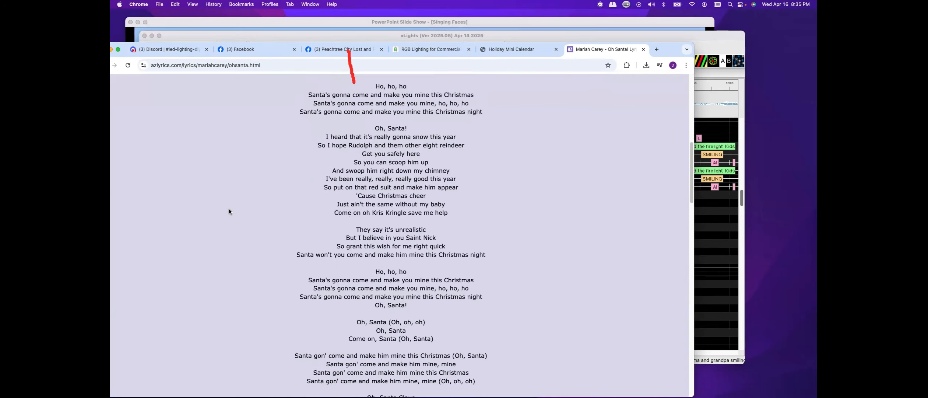
scroll(257, 211, "down", 7)
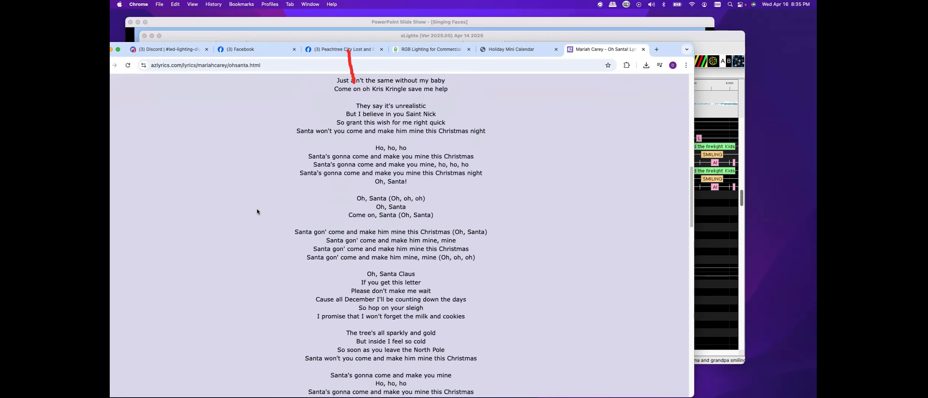
scroll(257, 210, "down", 5)
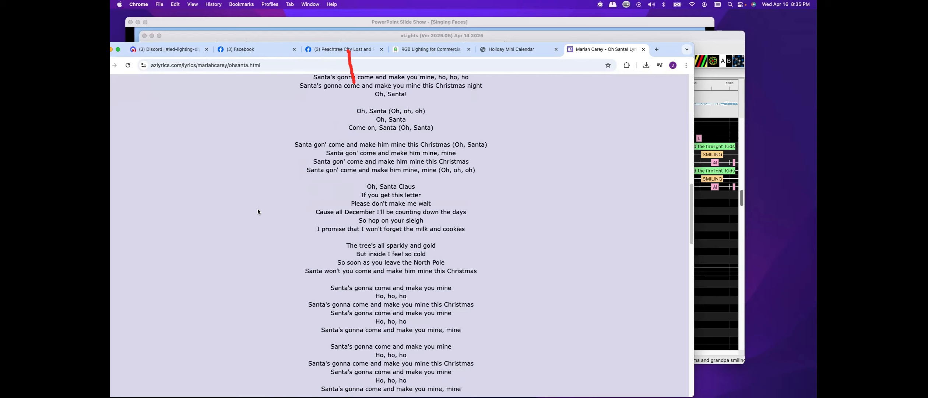
scroll(257, 211, "down", 3)
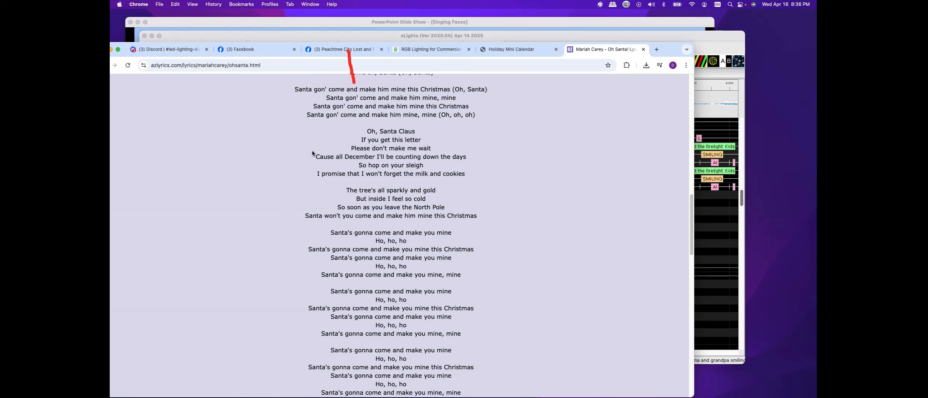
scroll(311, 153, "up", 7)
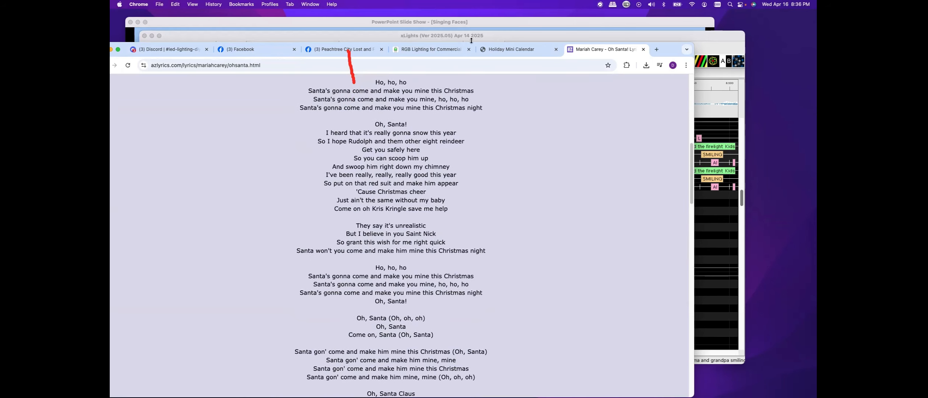
left_click(507, 35)
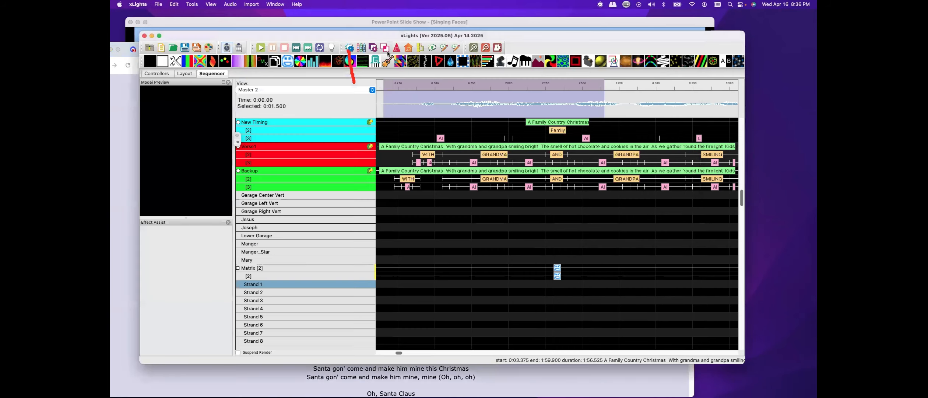
left_click(126, 145)
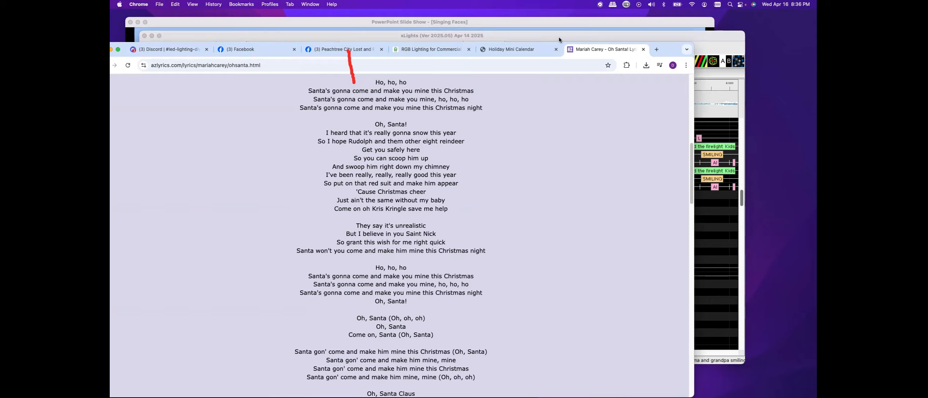
left_click_drag(556, 38, 576, 36)
left_click(138, 122)
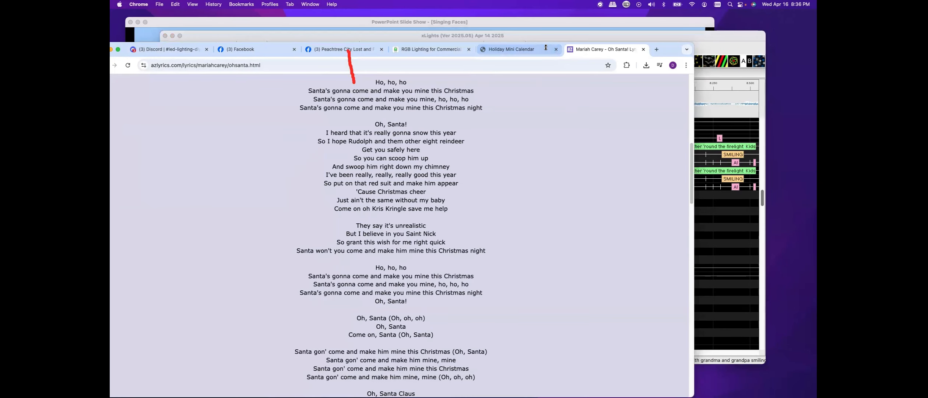
left_click_drag(664, 52, 714, 49)
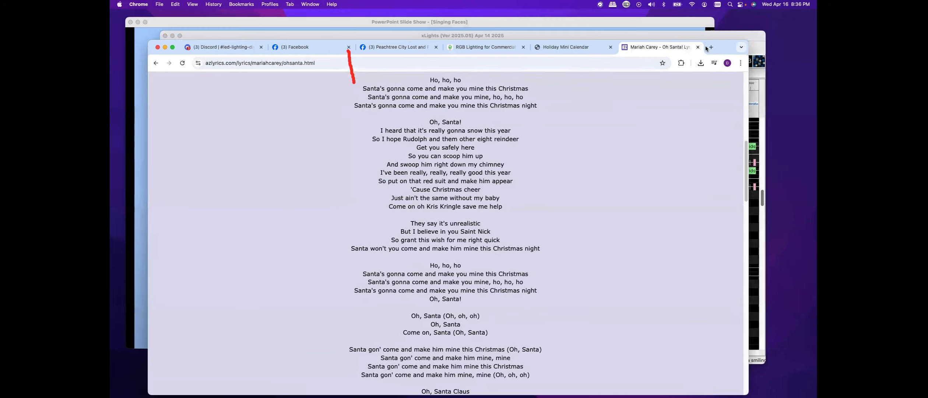
Return to the search results and open the Genius Oh Santa! lyrics page, reading through its sections
left_click(151, 62)
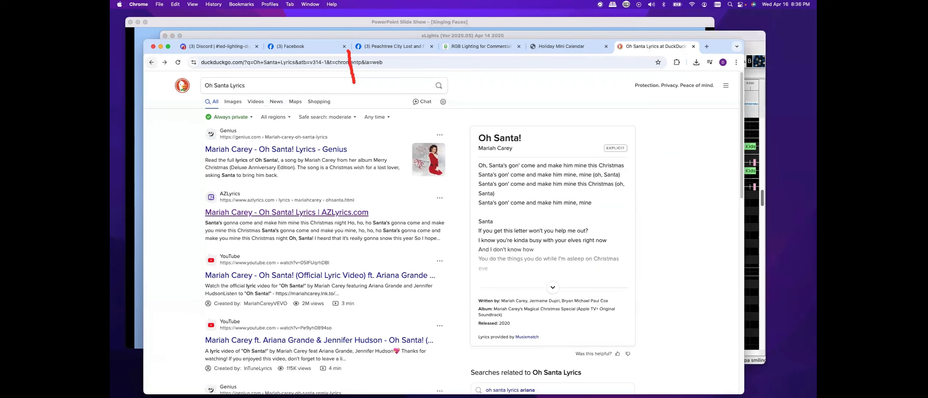
left_click(273, 154)
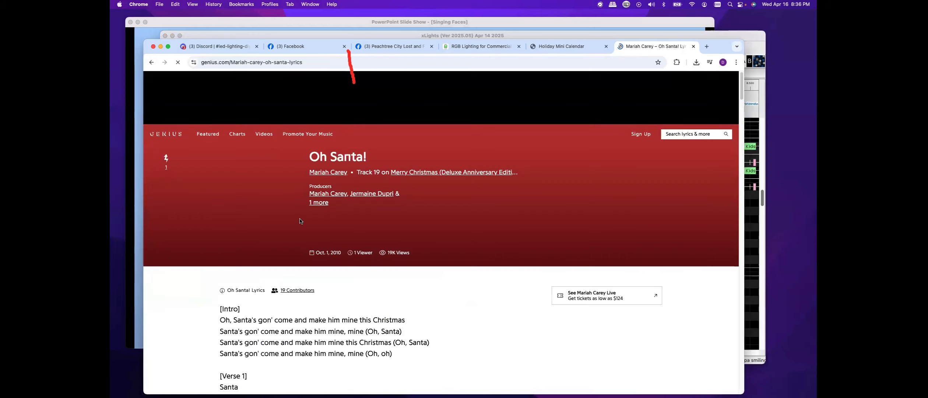
scroll(398, 258, "down", 3)
scroll(397, 258, "down", 5)
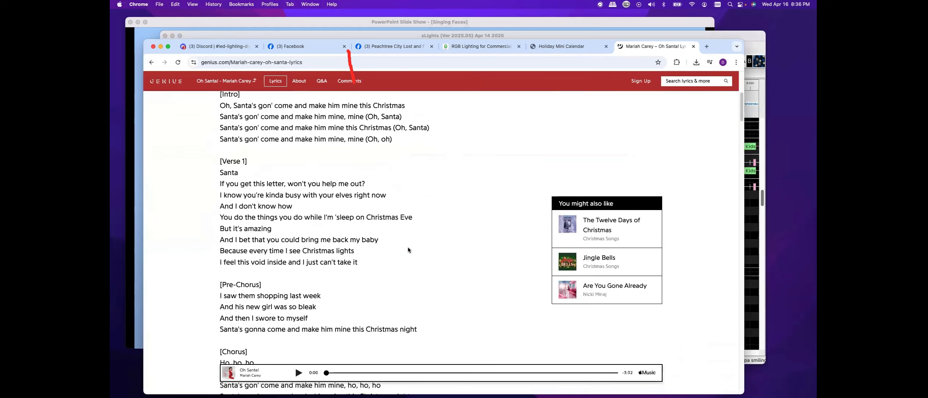
scroll(408, 246, "down", 10)
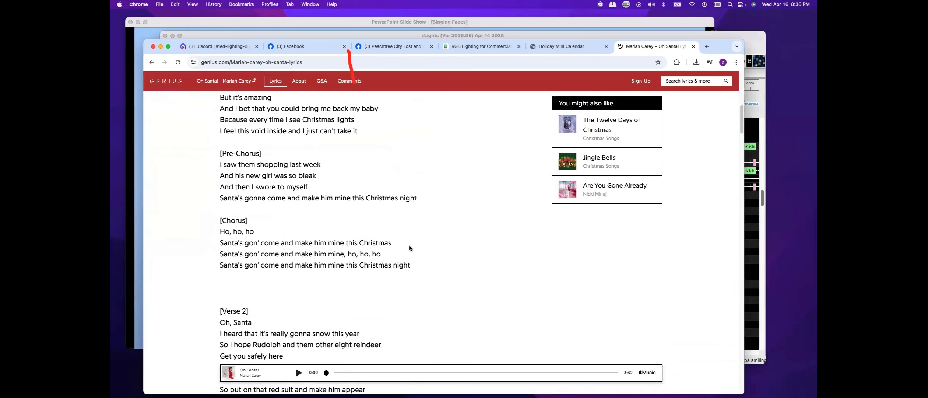
scroll(410, 248, "down", 7)
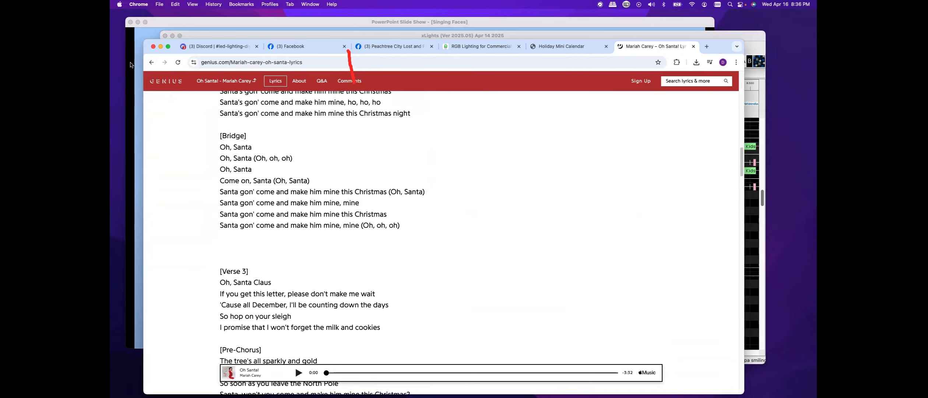
Go back to the results and open the Genius Oh Santa! (Remix) lyrics, reading its verses and choruses
left_click(152, 62)
scroll(212, 174, "down", 5)
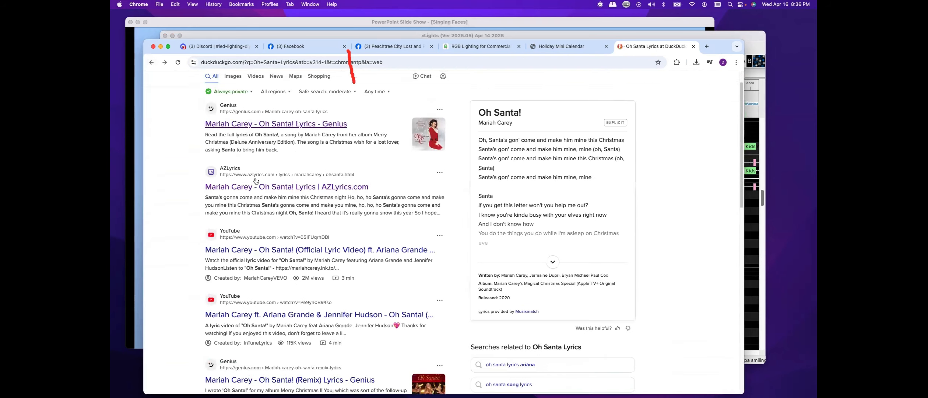
scroll(283, 197, "down", 3)
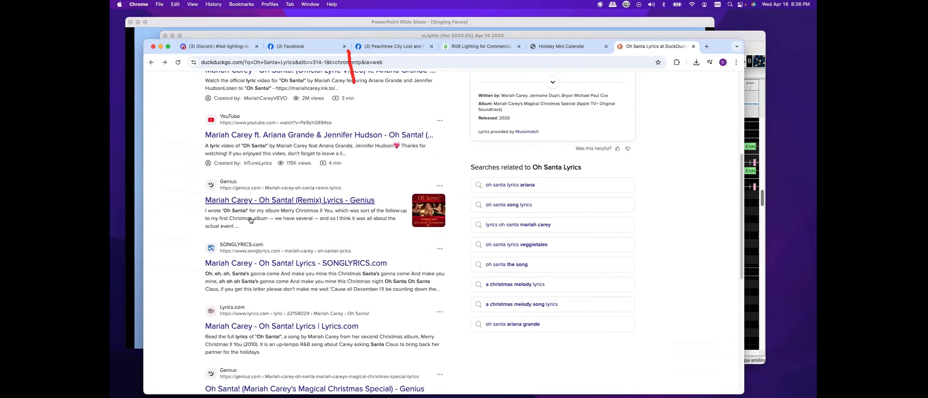
scroll(248, 198, "up", 1)
left_click(246, 198)
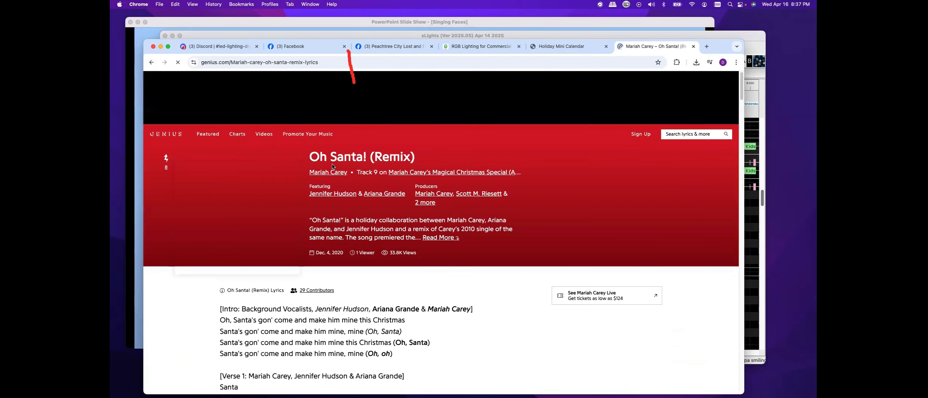
scroll(300, 190, "down", 1)
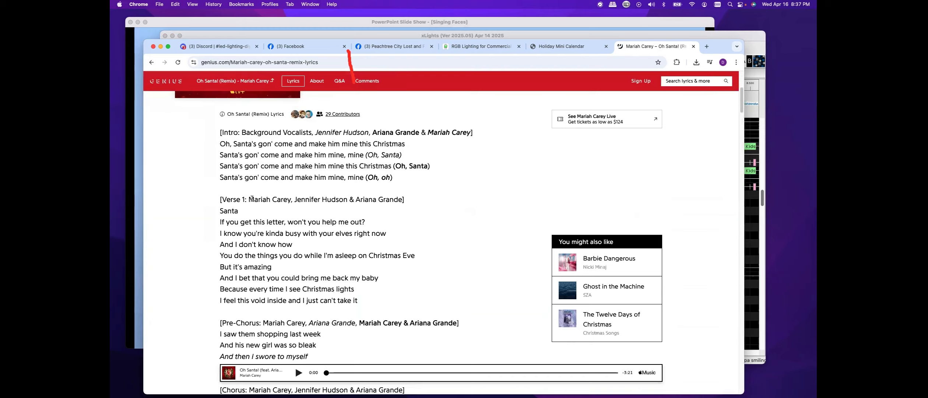
scroll(467, 208, "down", 1)
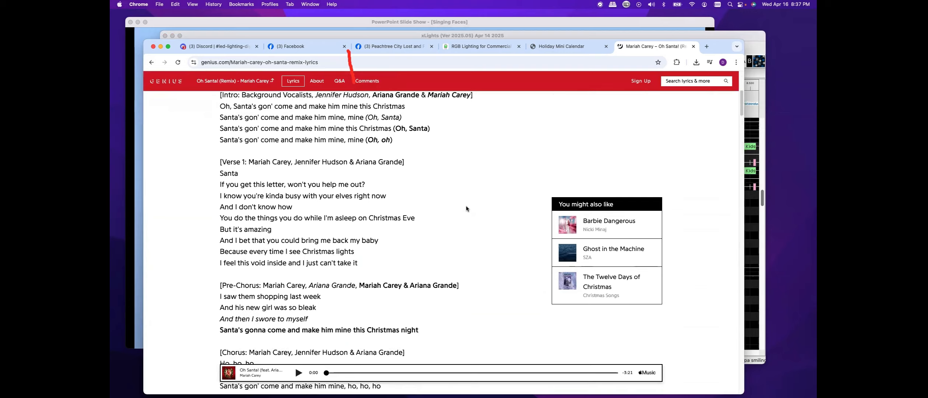
scroll(467, 208, "down", 3)
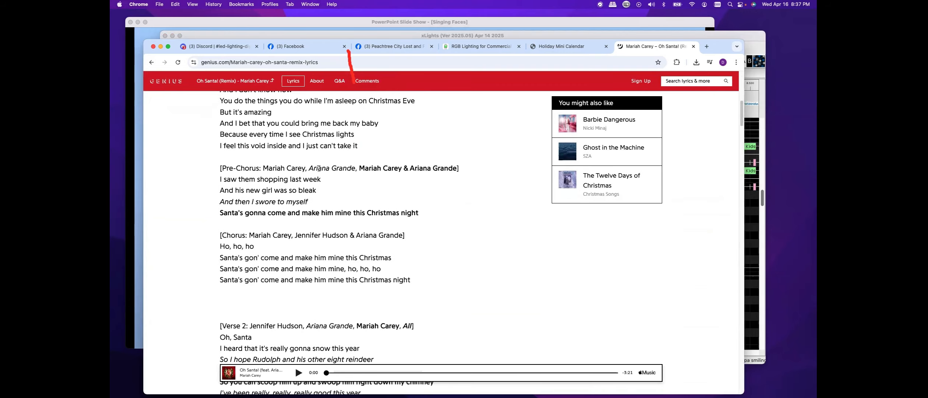
scroll(253, 208, "down", 1)
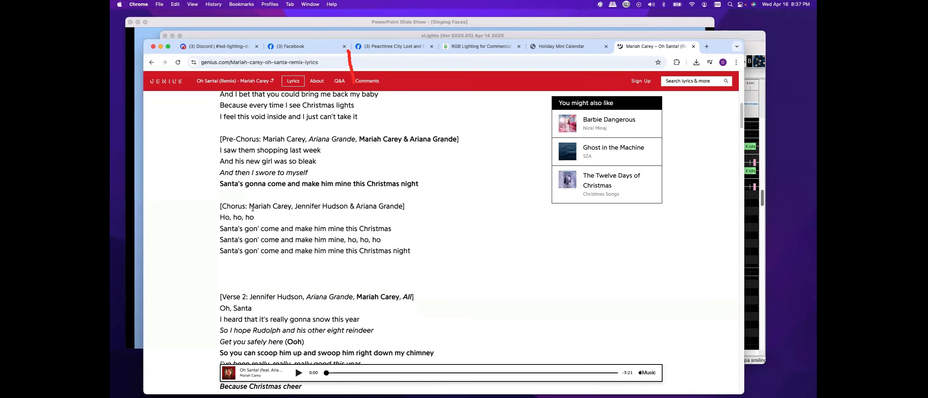
scroll(327, 223, "down", 2)
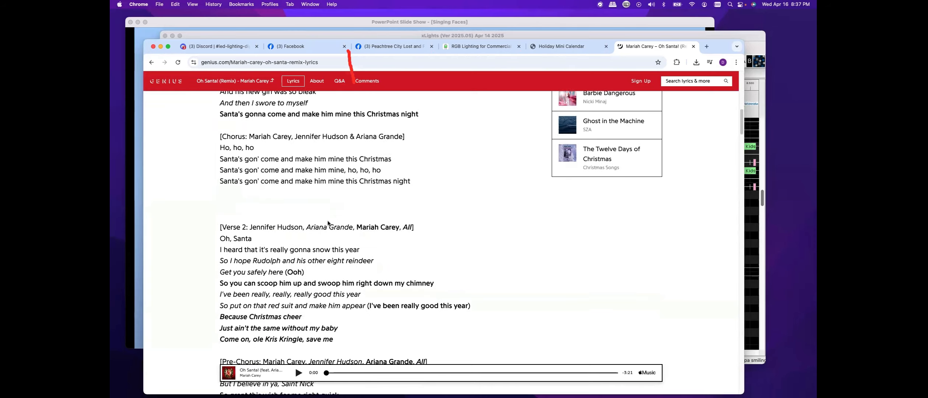
scroll(328, 223, "down", 3)
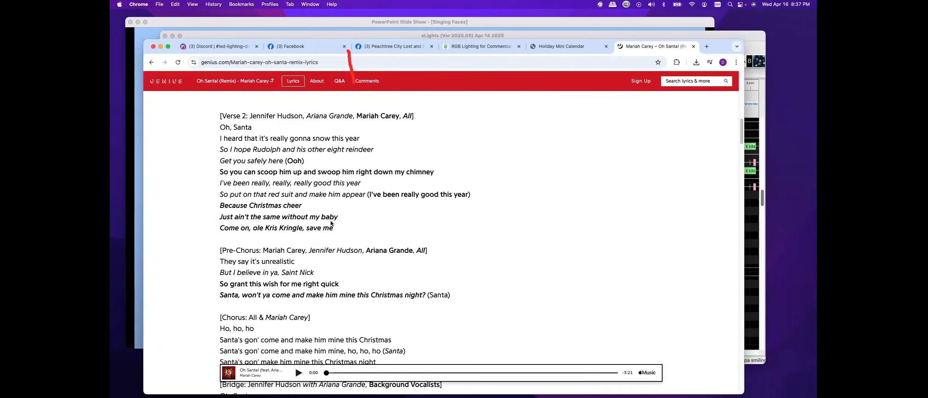
scroll(331, 223, "up", 5)
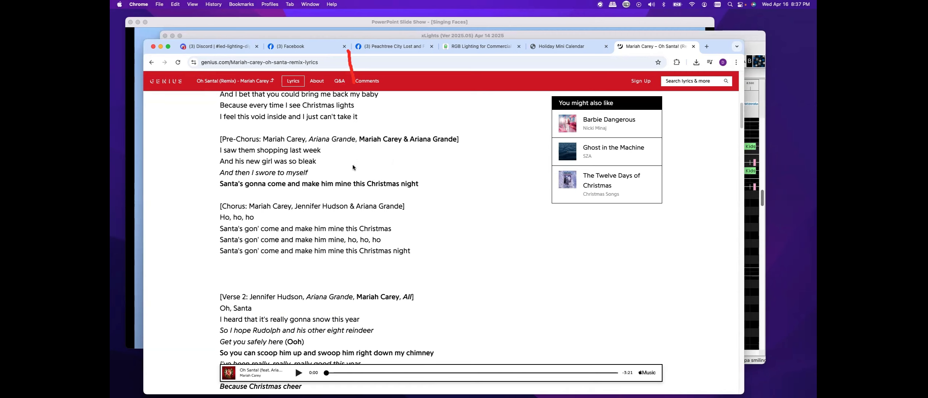
scroll(353, 167, "down", 3)
scroll(352, 166, "down", 5)
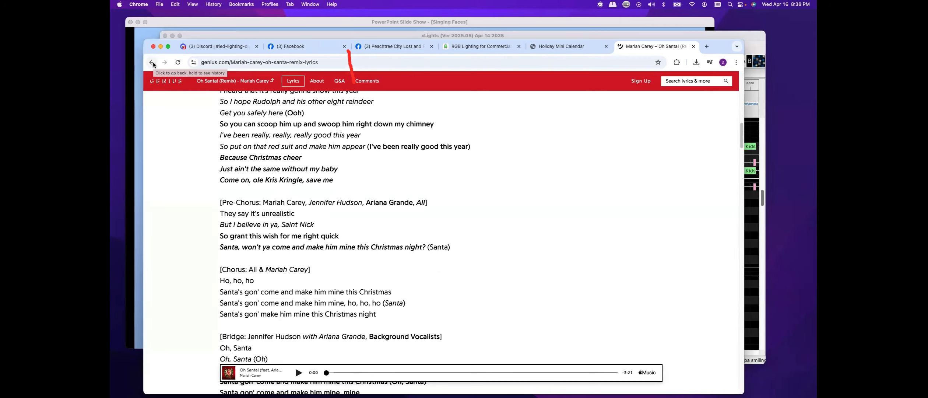
scroll(318, 233, "up", 10)
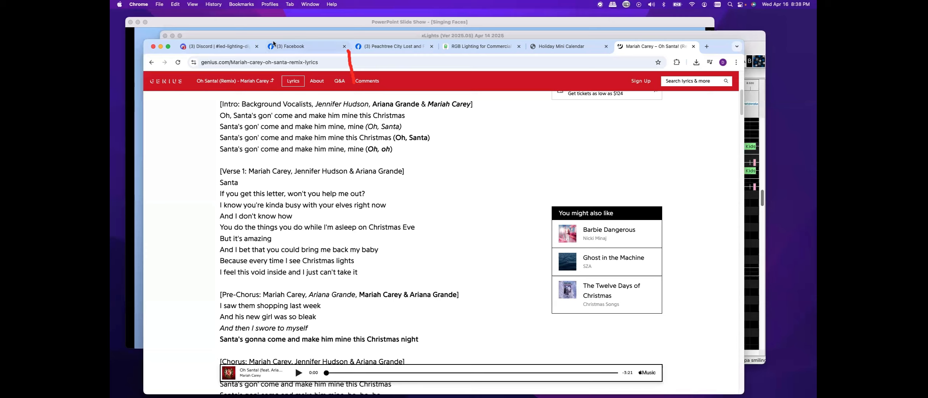
Switch back to the xLights sequencer window
left_click(235, 35)
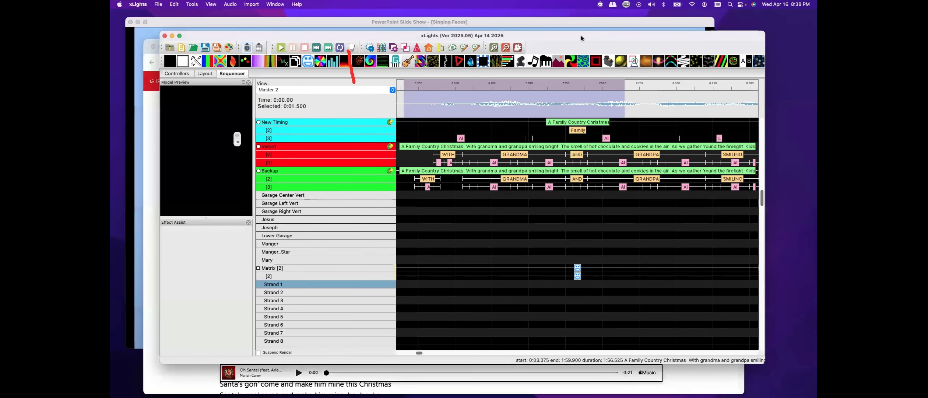
left_click_drag(581, 36, 560, 36)
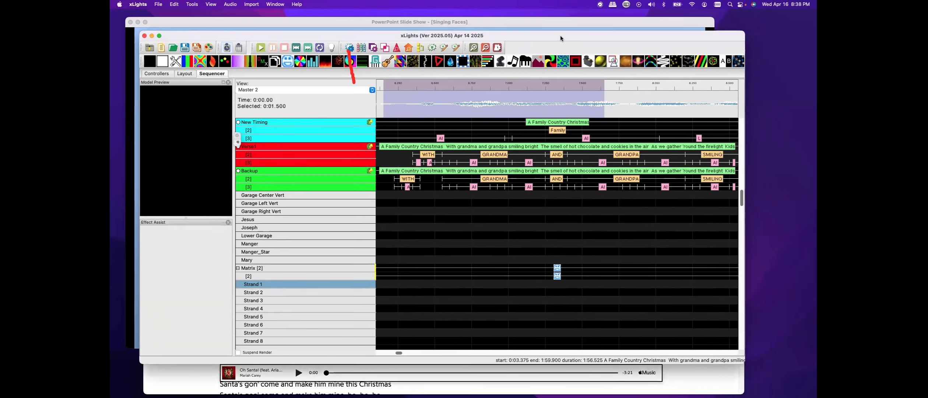